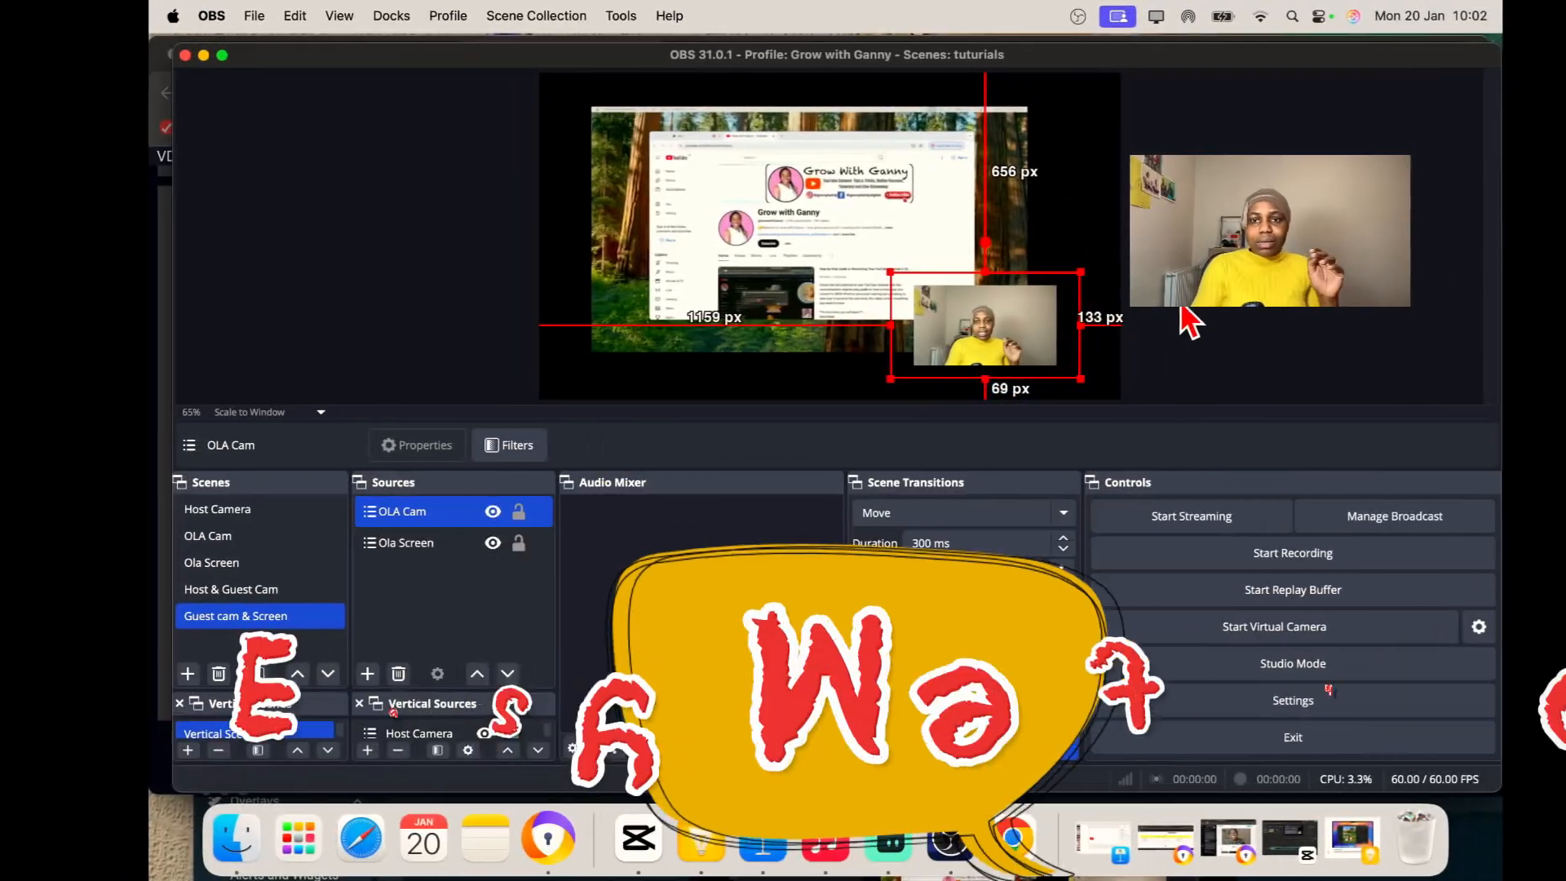
left_click(1364, 310)
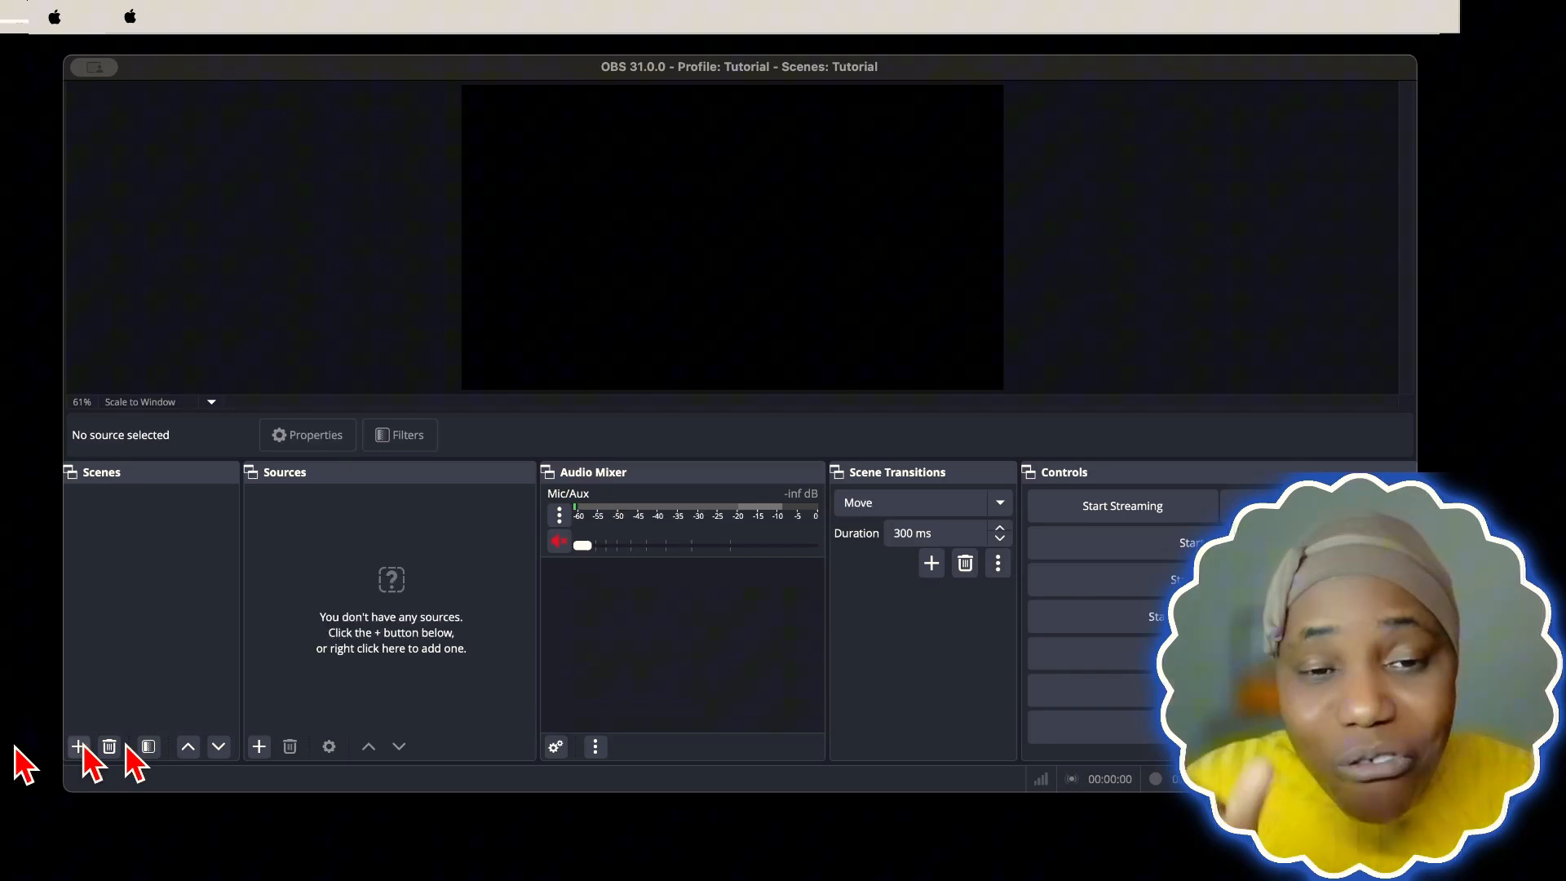
Create a scene named Host Camera and add a new video capture device source named OBSBOT to it
left_click(79, 747)
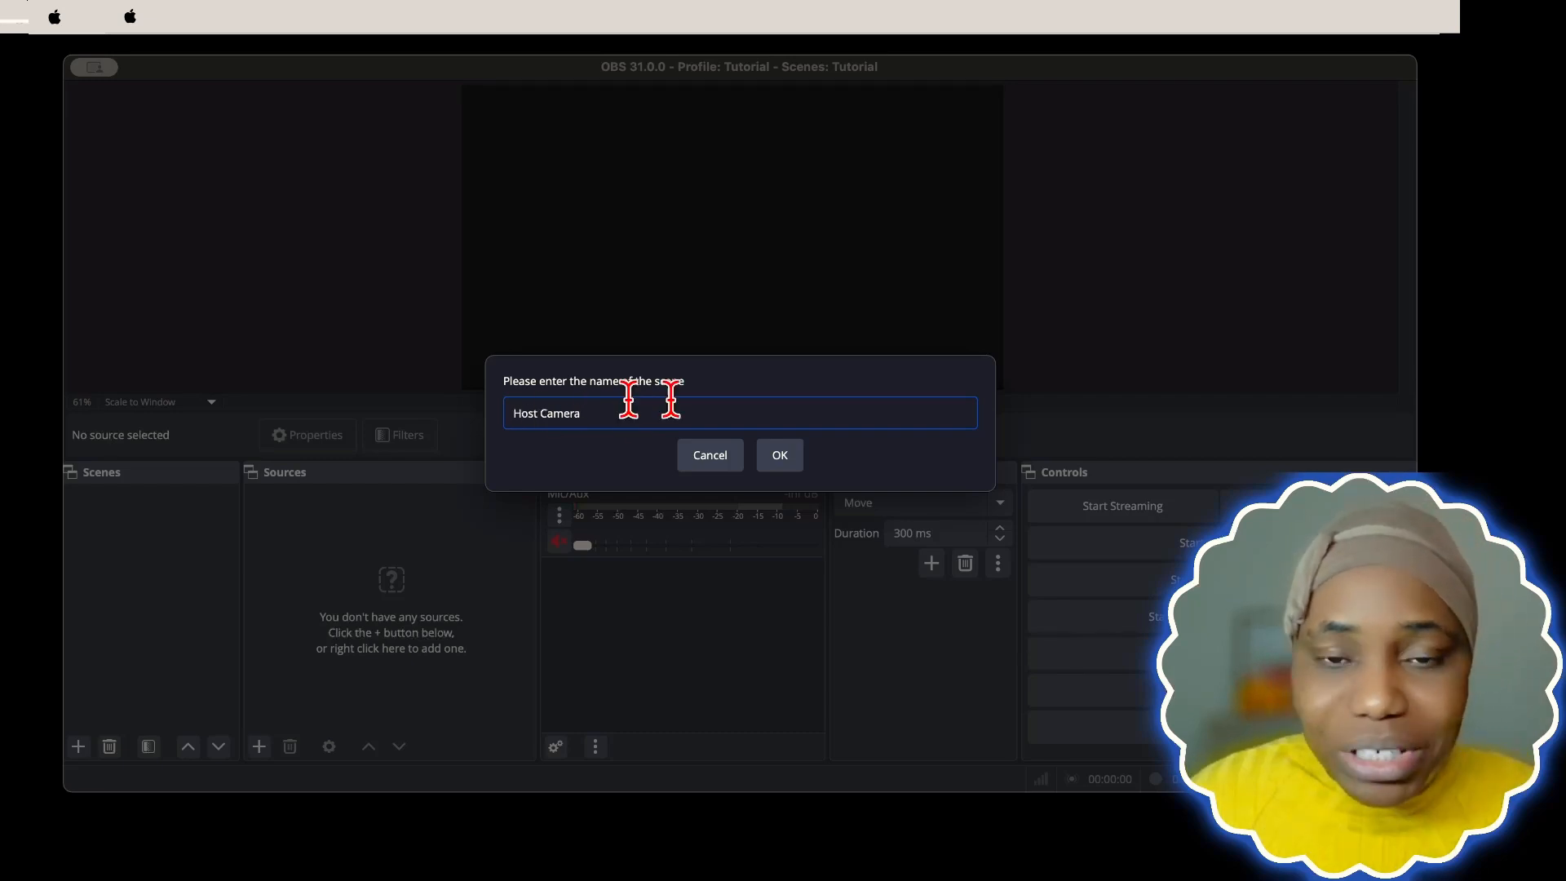
left_click(775, 462)
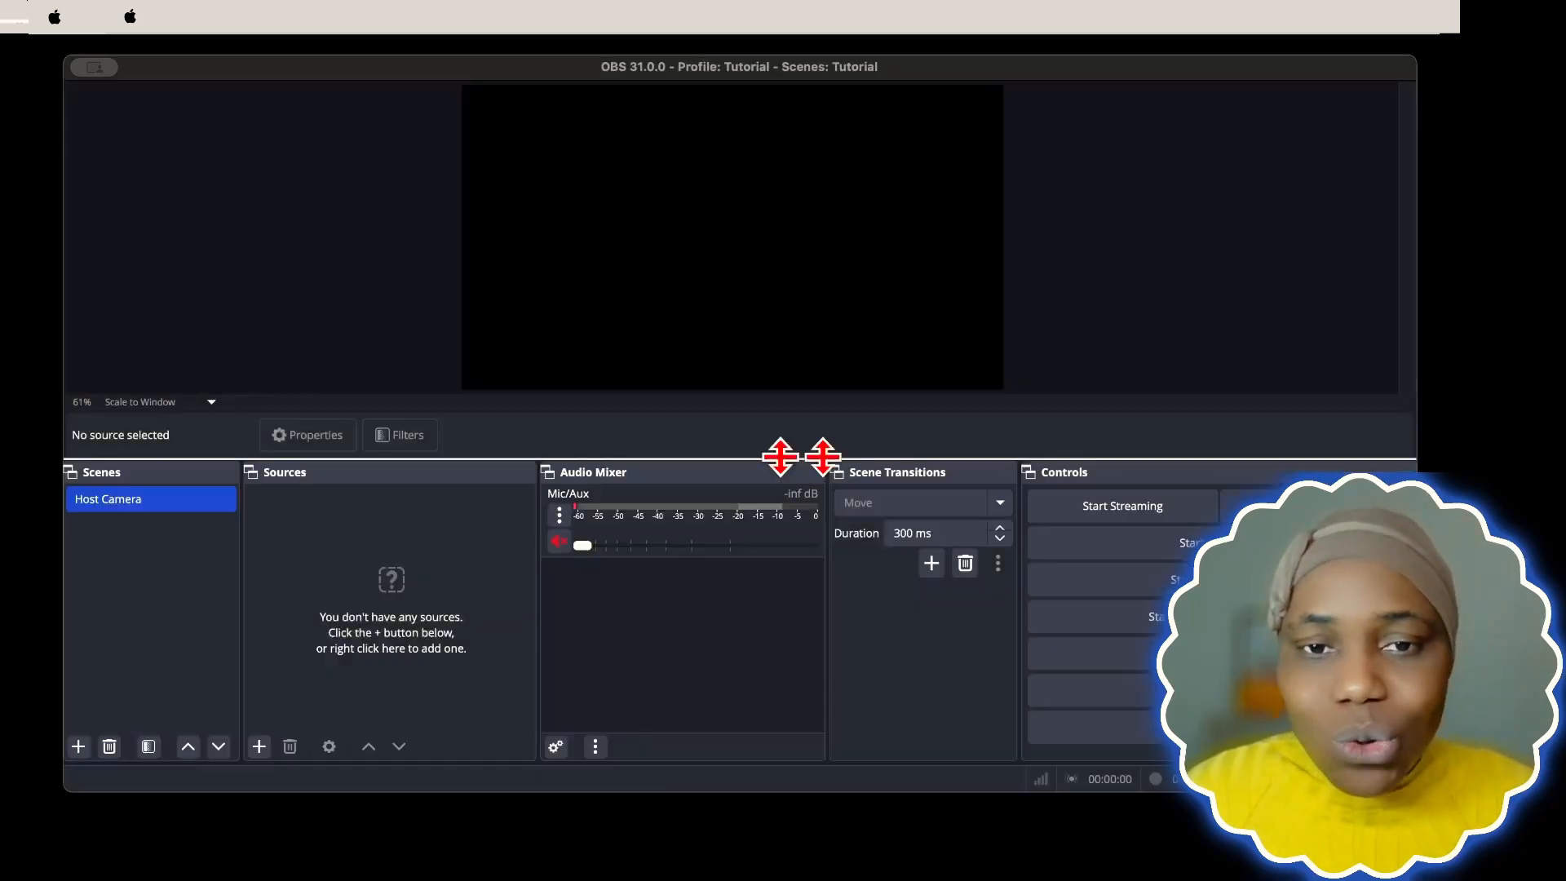
left_click(258, 745)
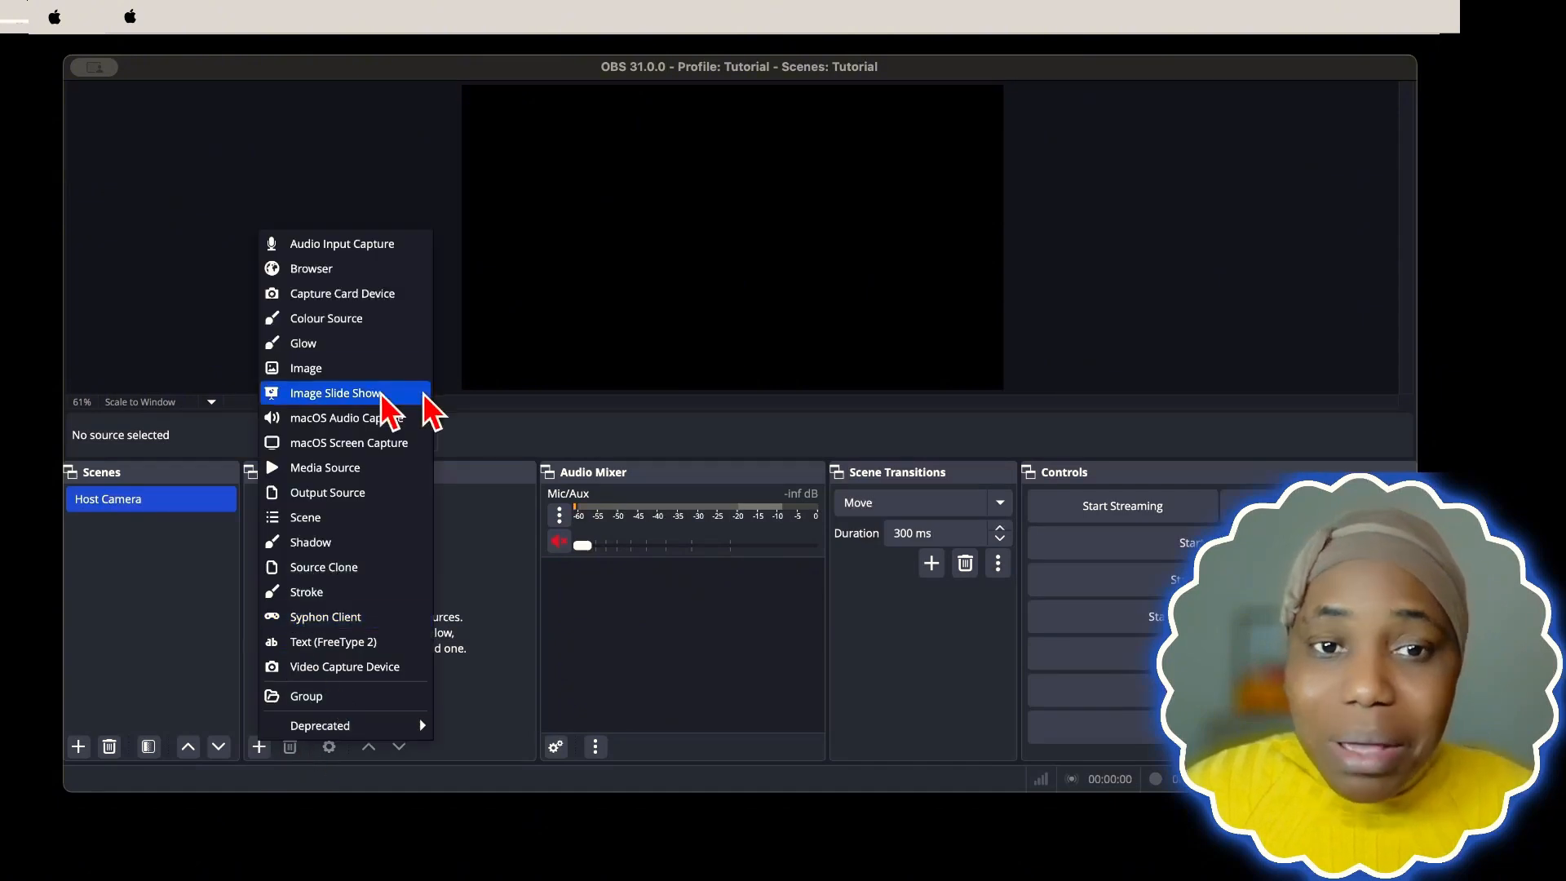
left_click(333, 670)
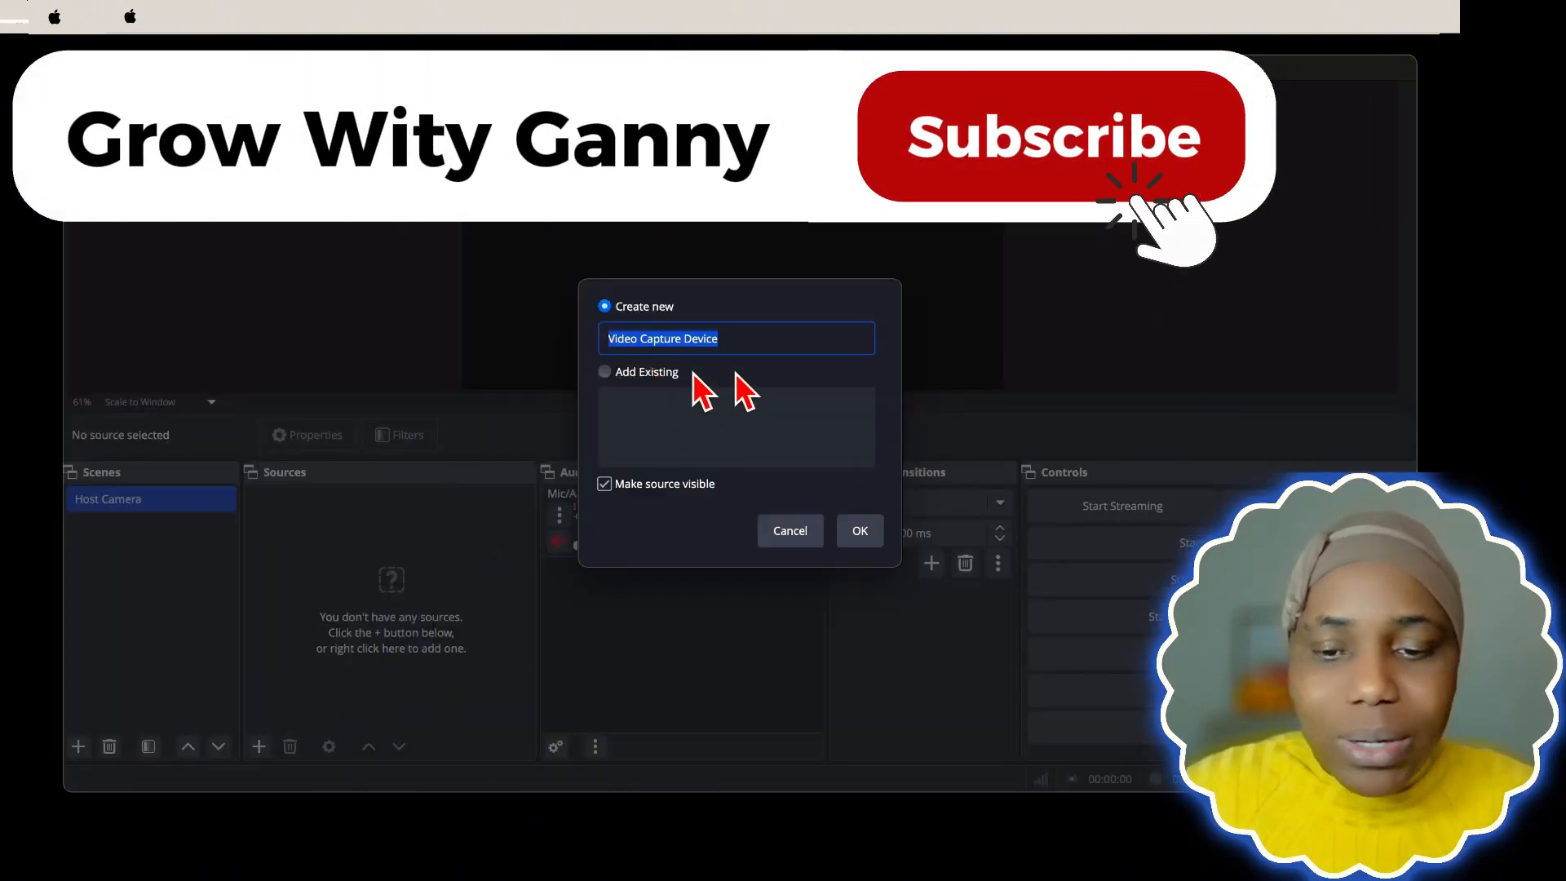
type("OBSBOT")
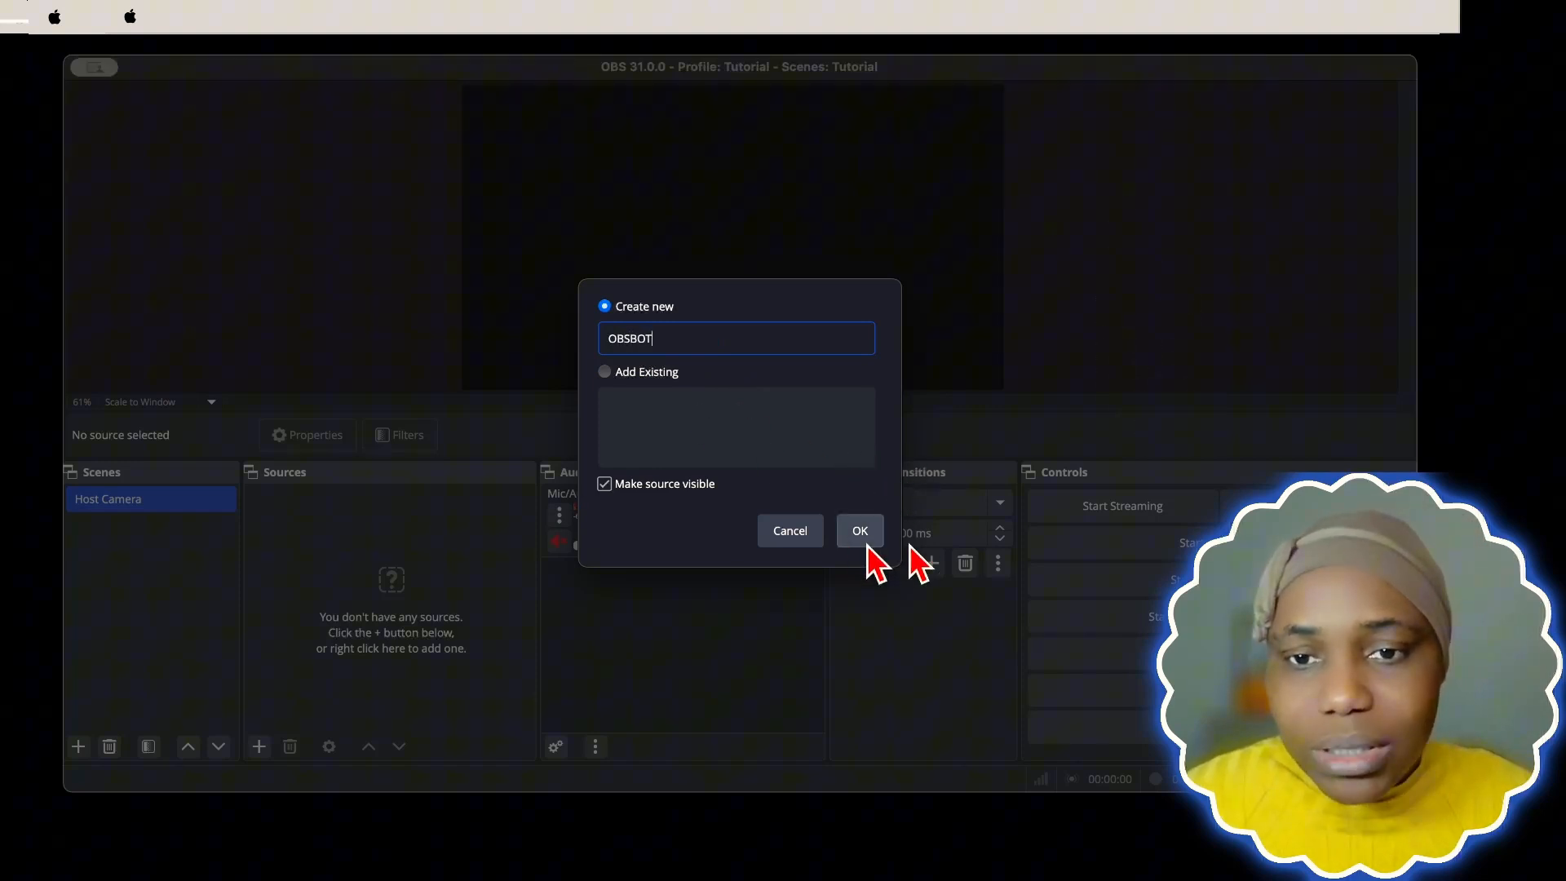
left_click(867, 545)
Set the OBSBOT source's capture device to OBSBOT Meet StreamCamera and accept its properties
left_click(1026, 431)
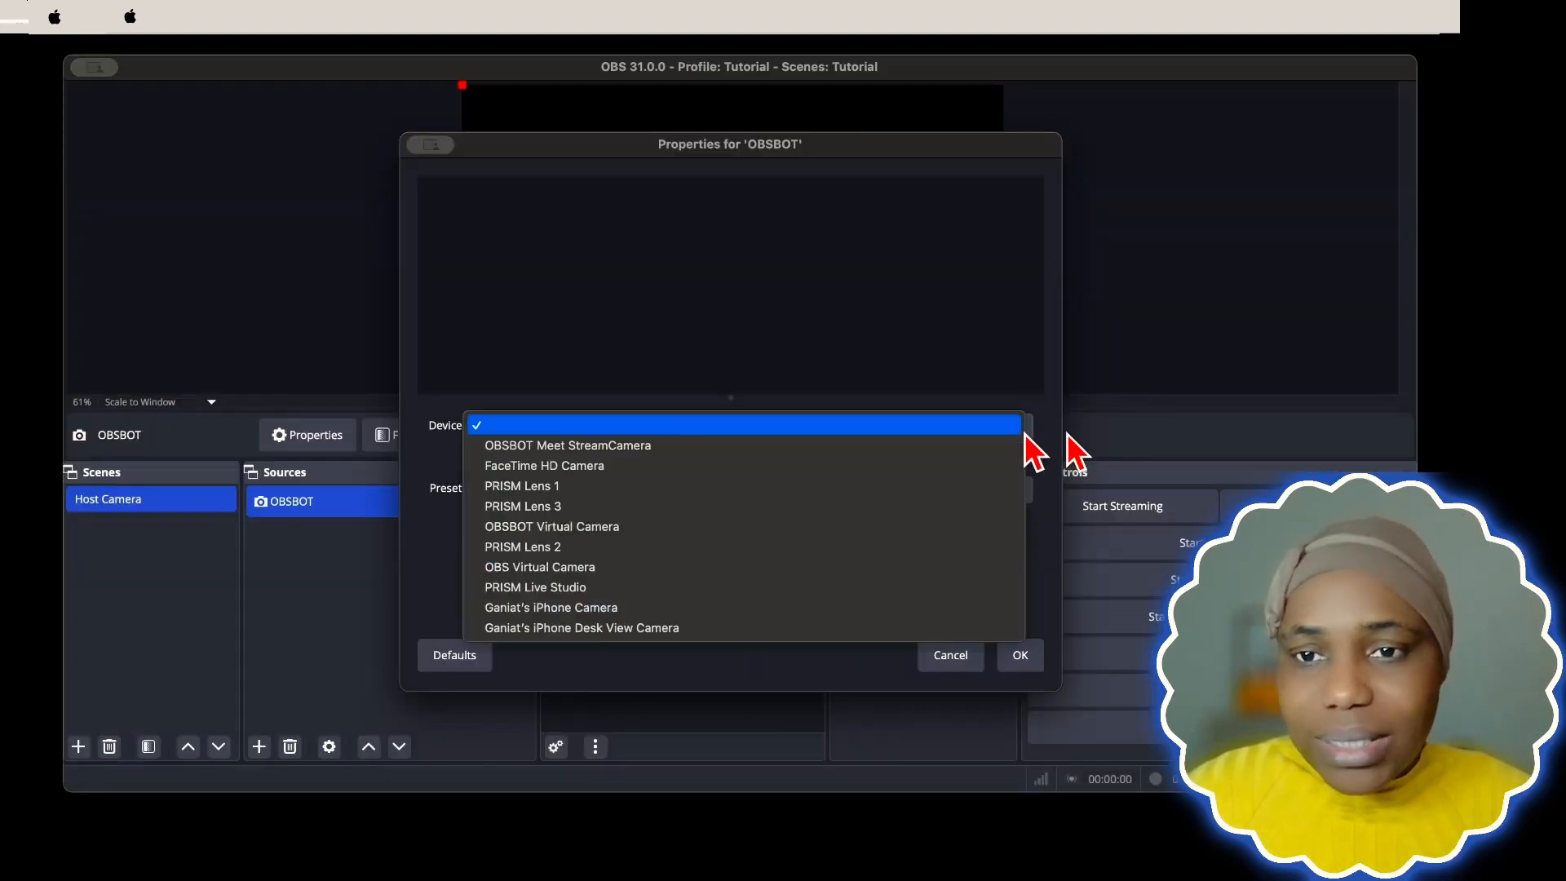
left_click(660, 447)
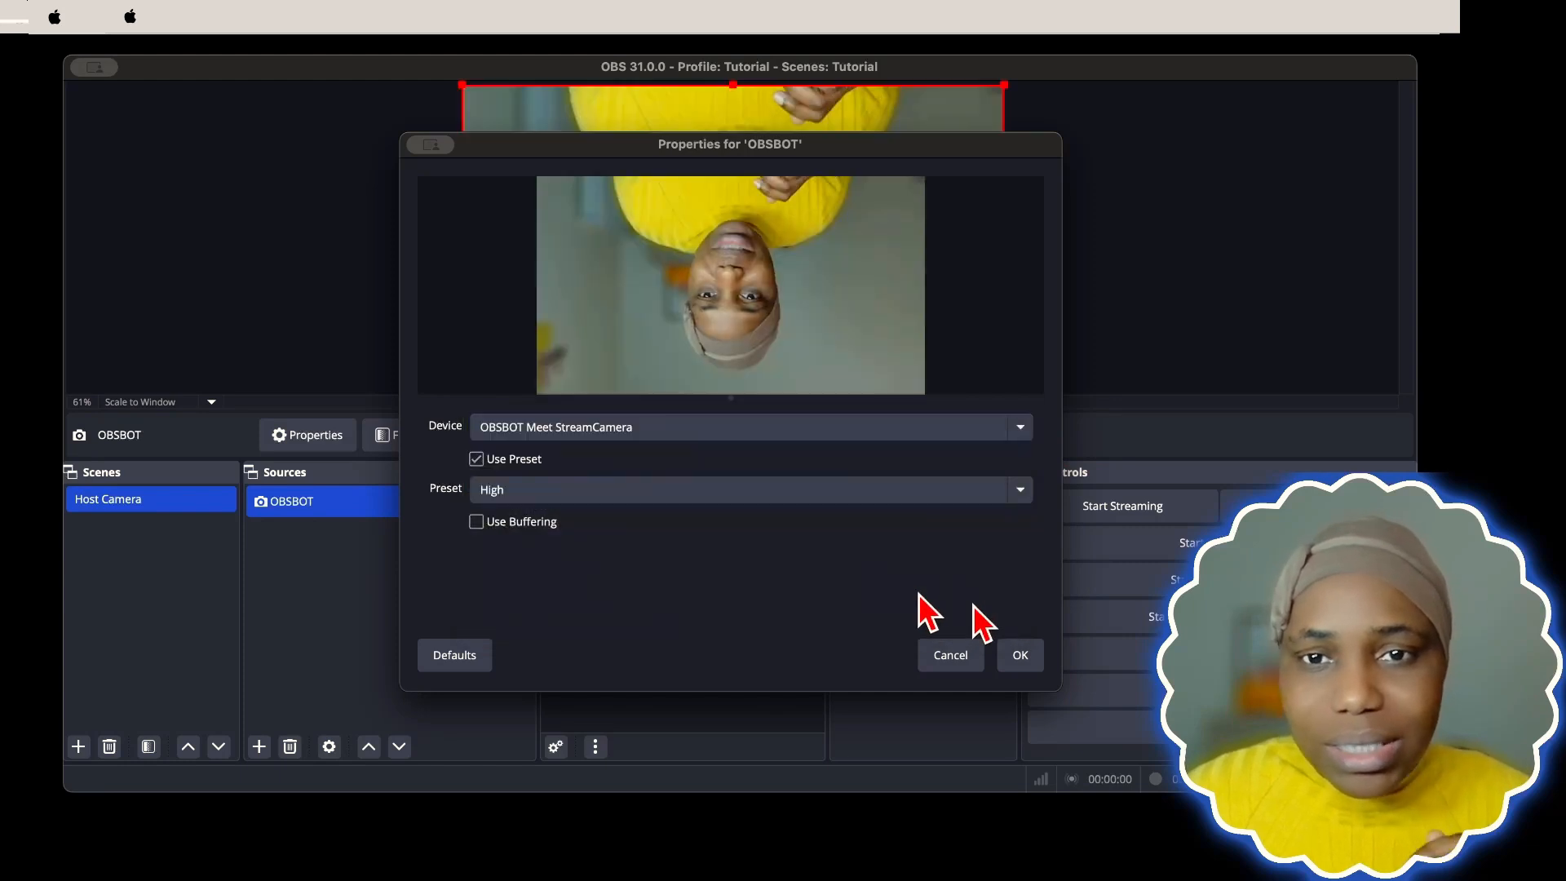
left_click(1020, 658)
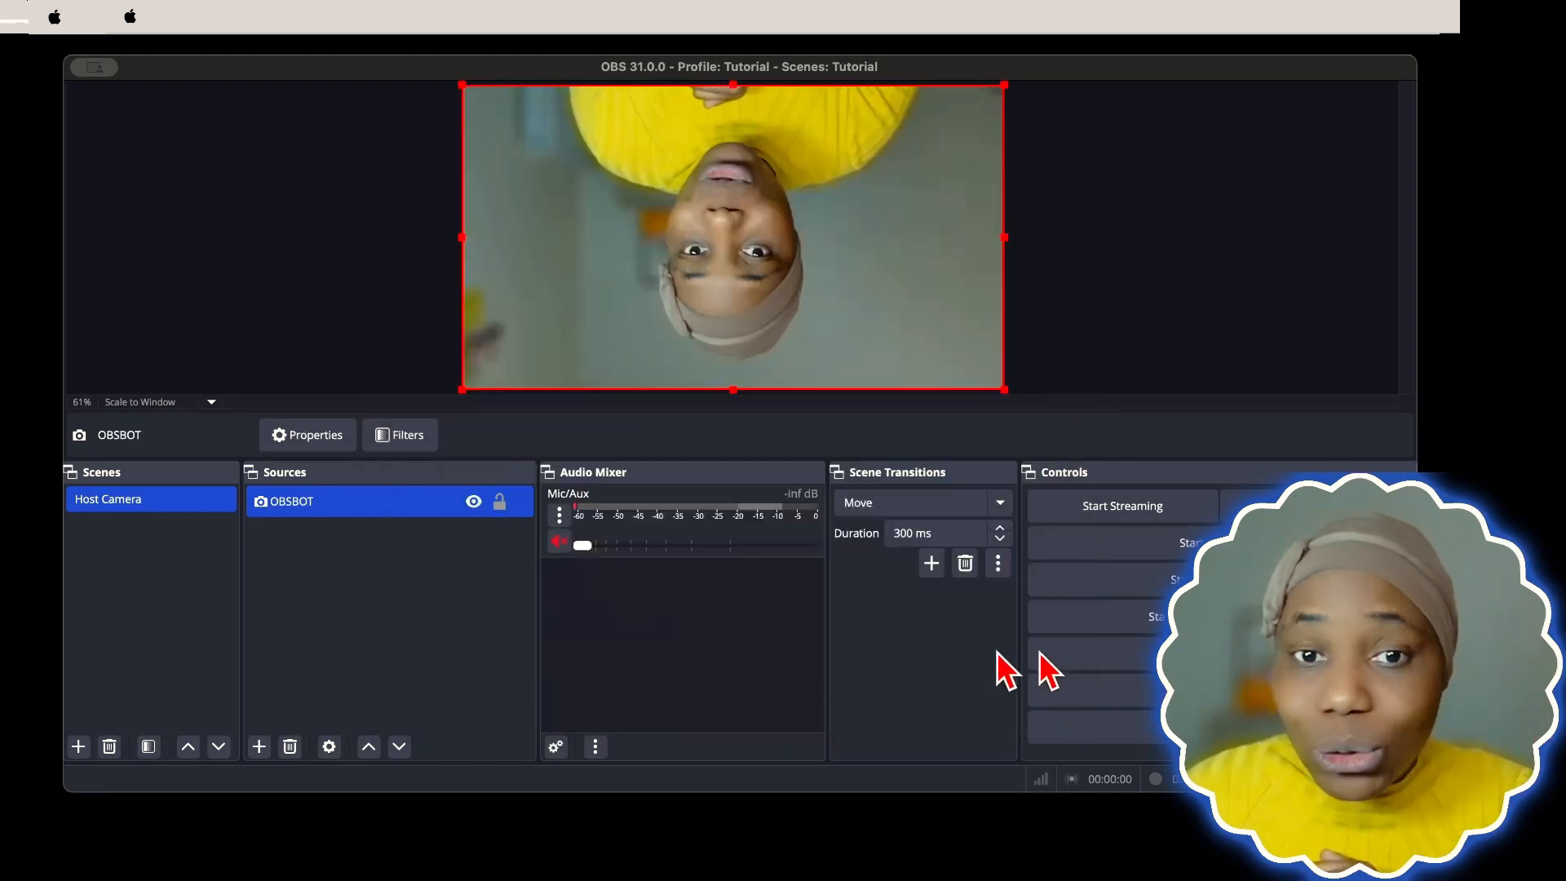
Rotate the OBSBOT source 90 degrees anti-clockwise twice to turn the upside-down camera picture upright
right_click(381, 512)
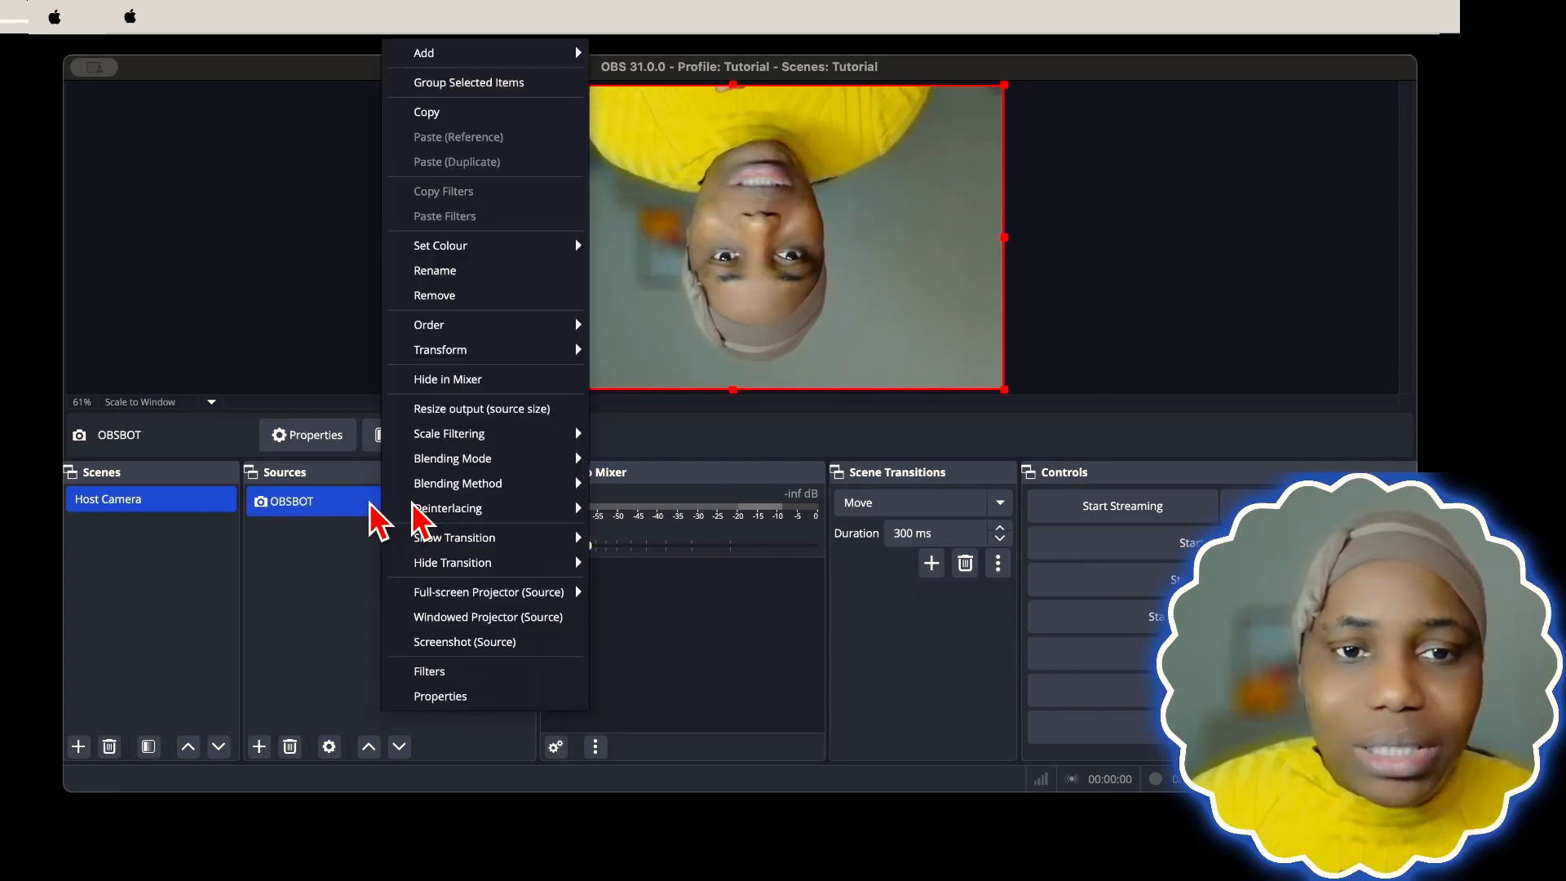
mouse_move(494, 359)
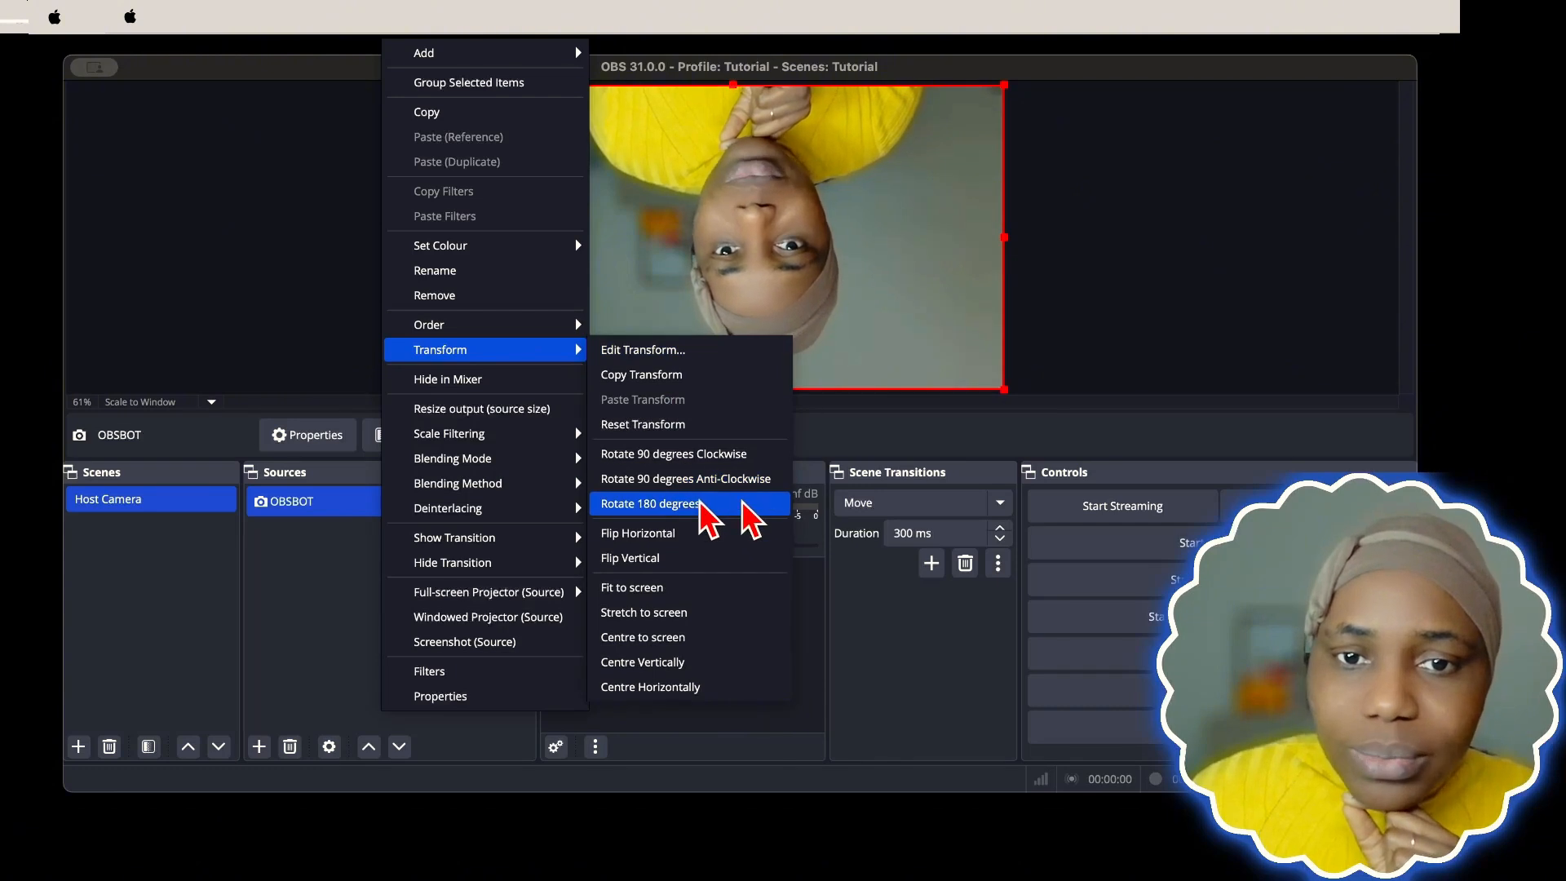
left_click(702, 479)
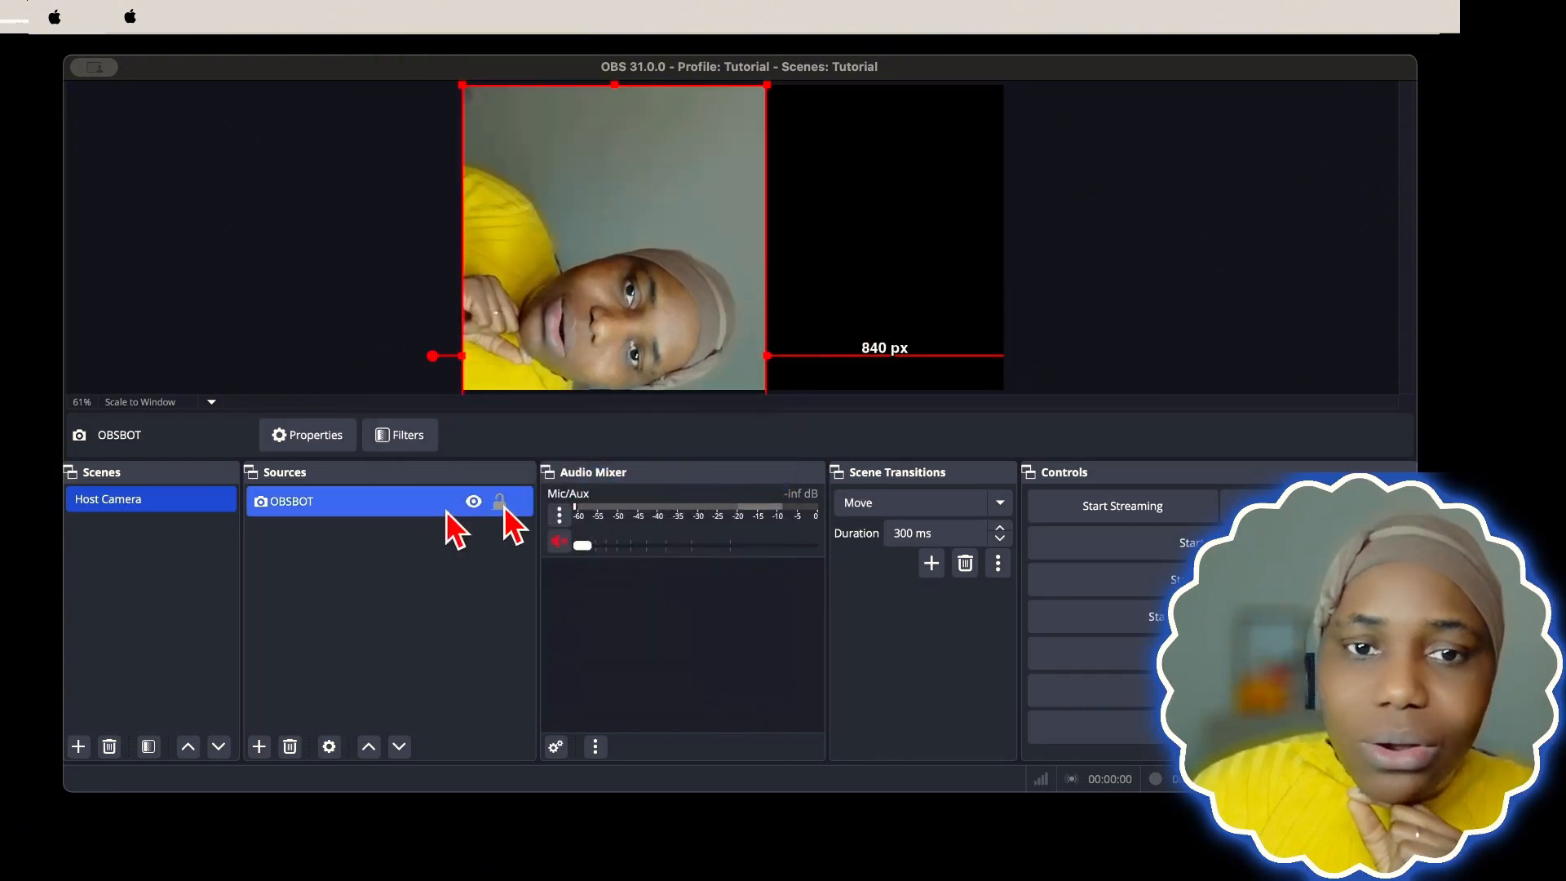
right_click(389, 500)
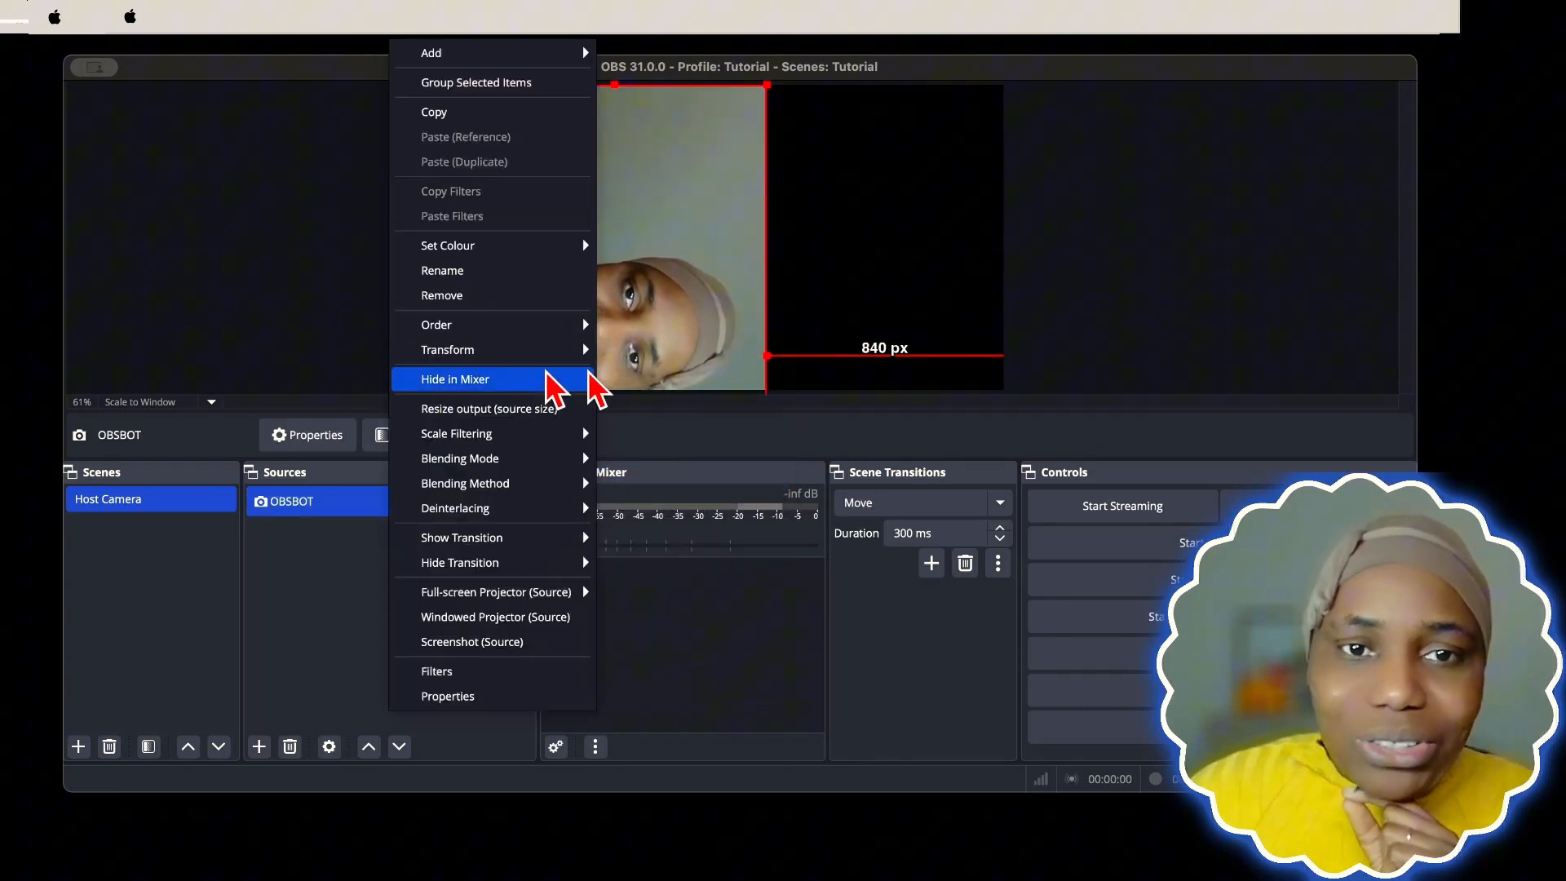
mouse_move(584, 350)
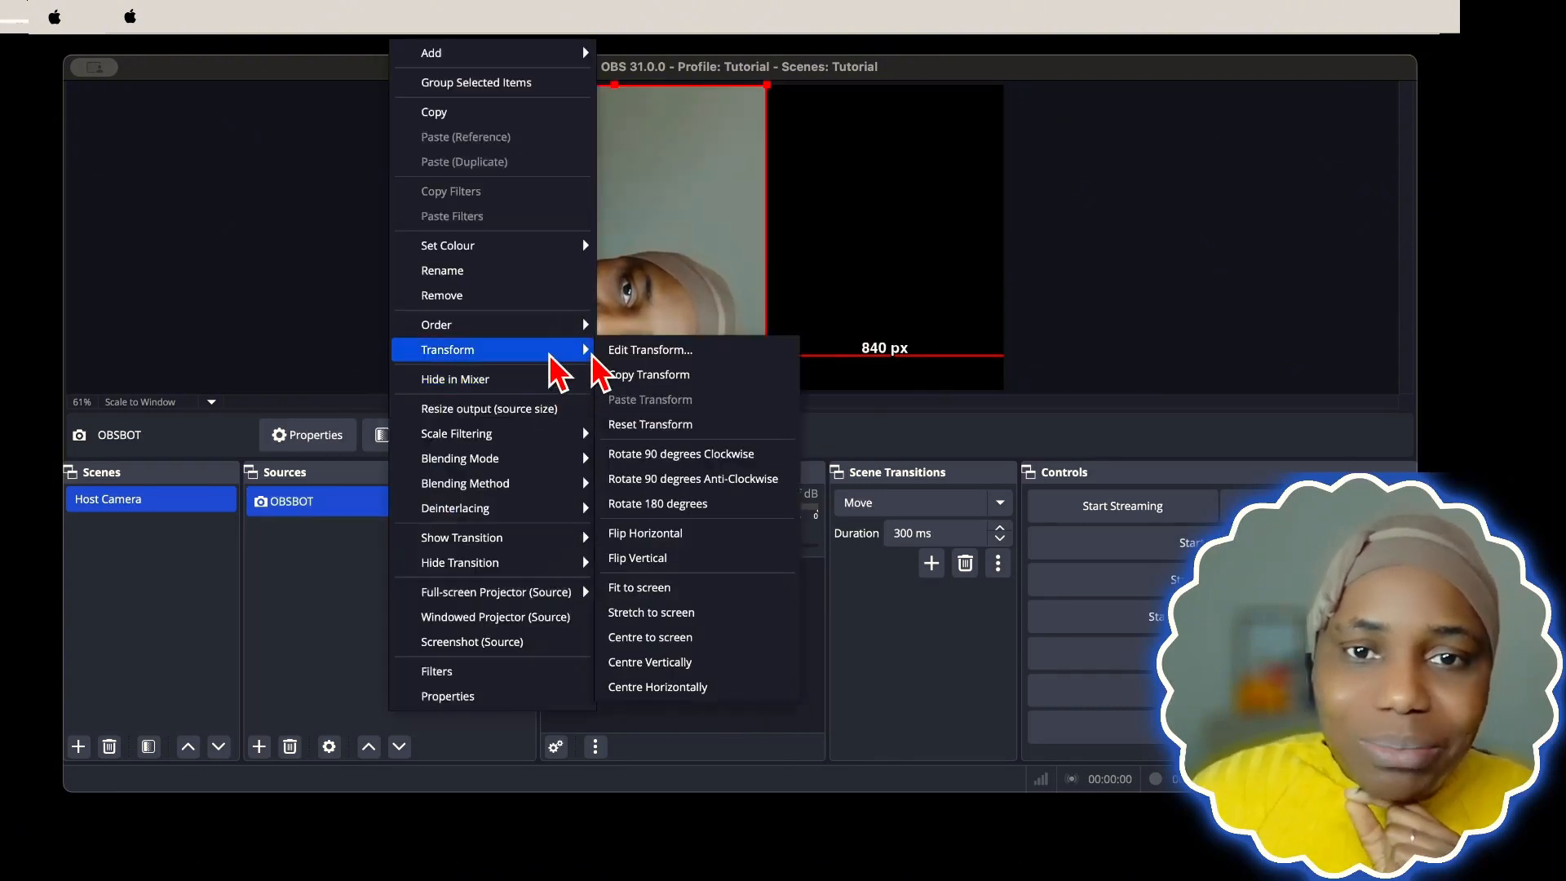
left_click(676, 479)
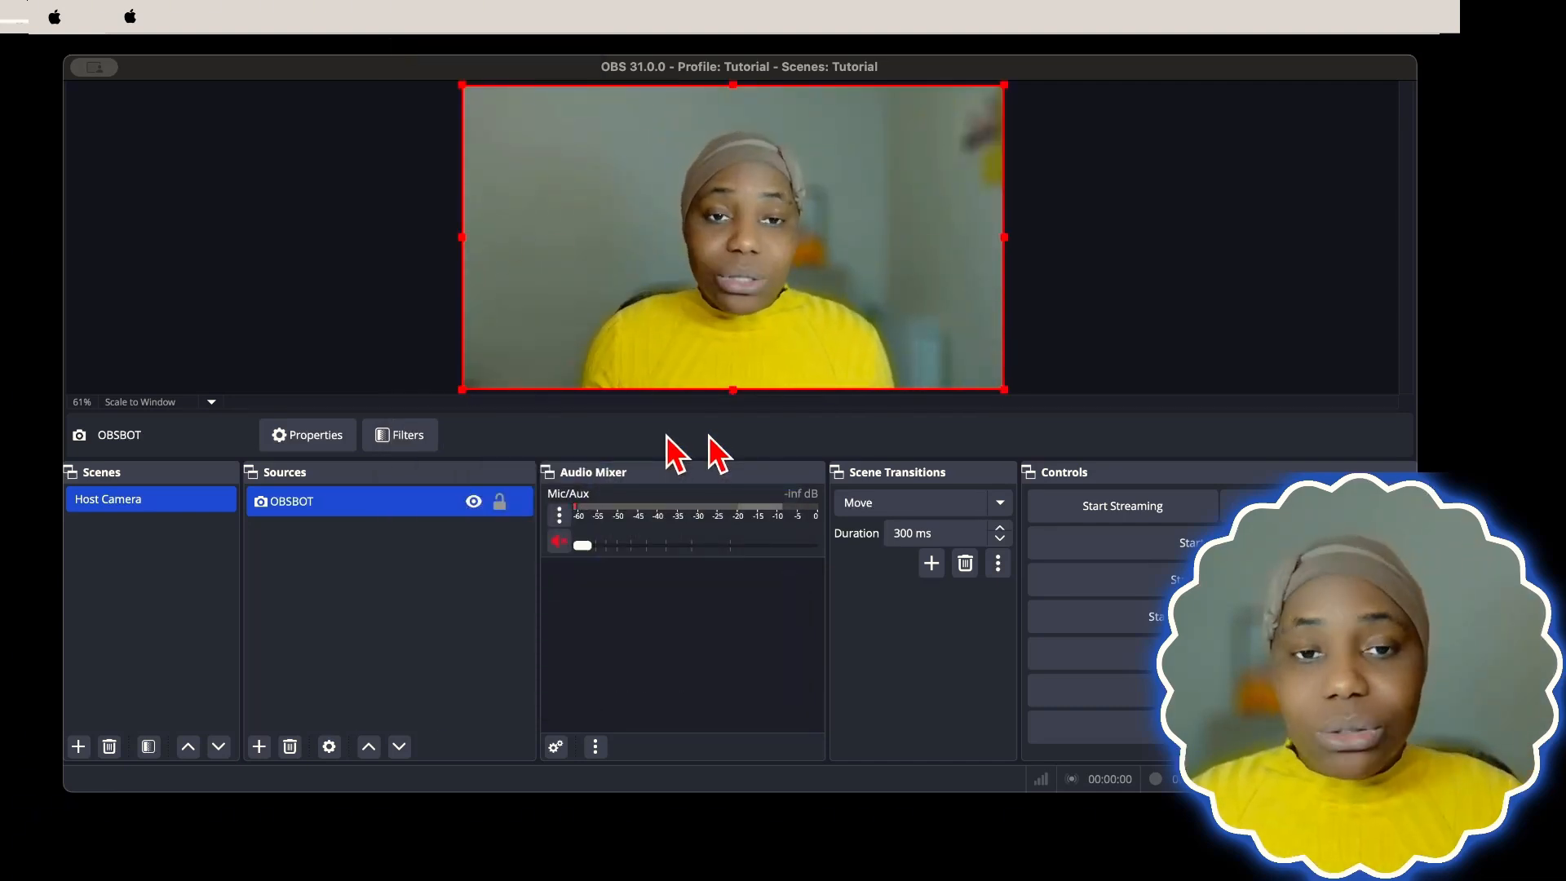
Rotate the OBSBOT source by 180 degrees, and rotate it back by another 180 degrees
right_click(429, 511)
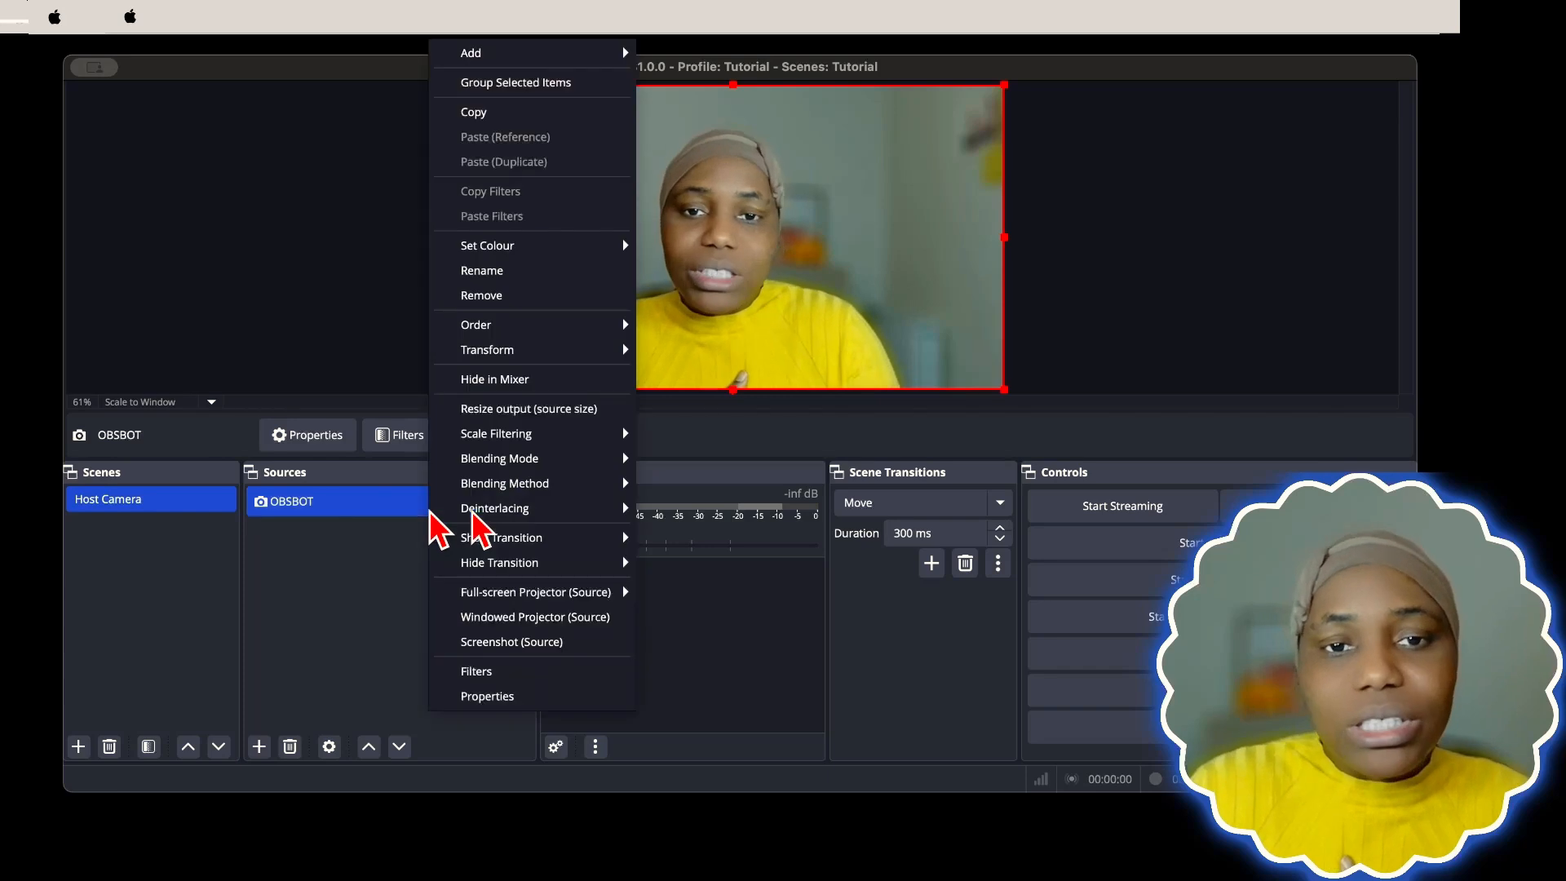
mouse_move(571, 350)
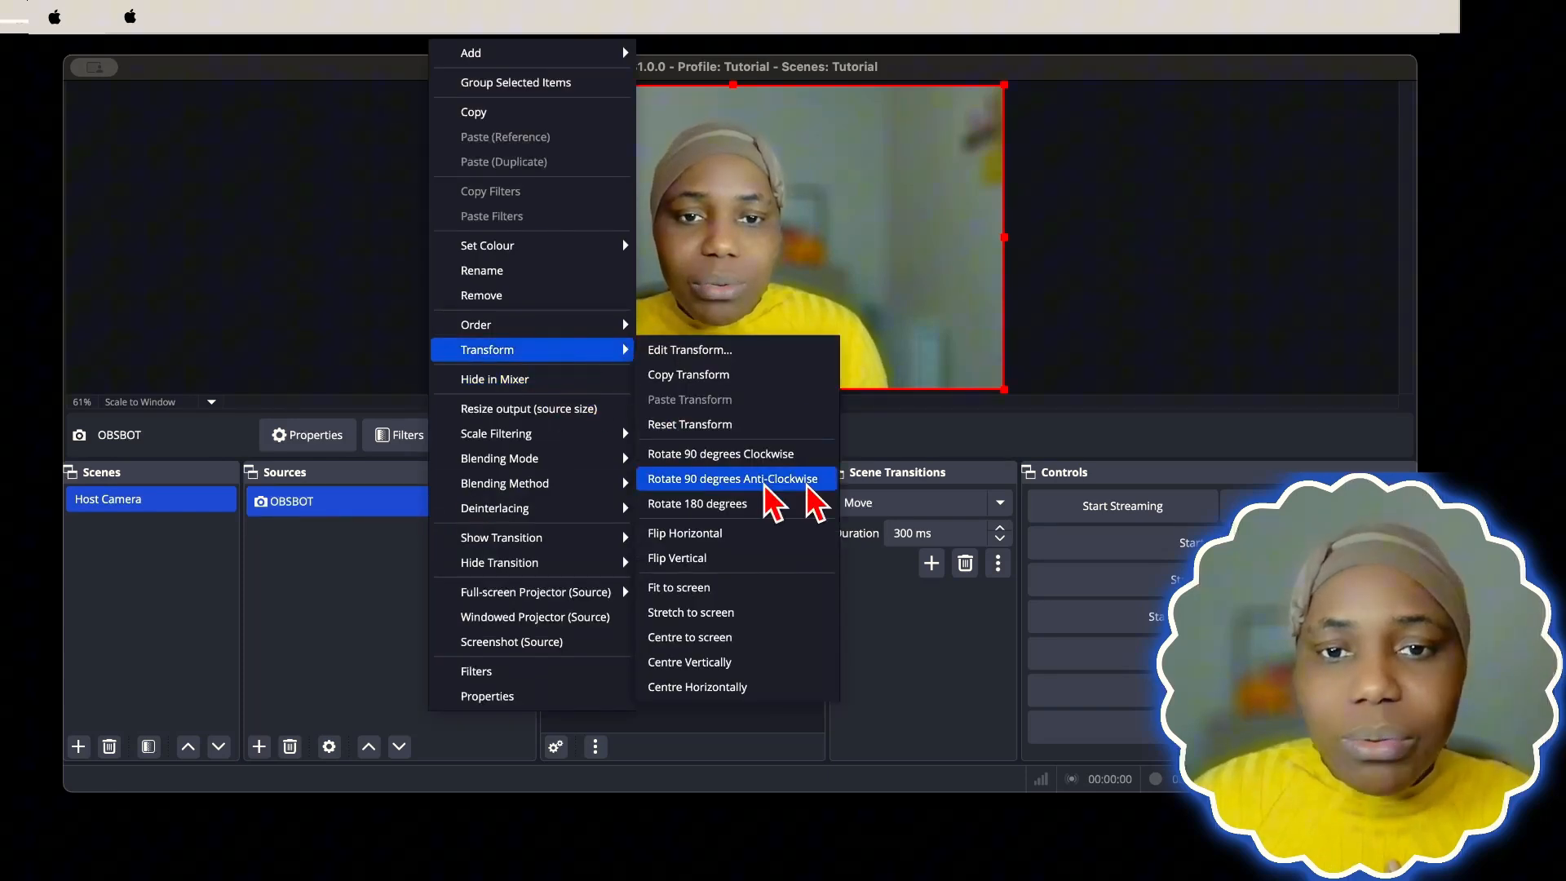
left_click(739, 503)
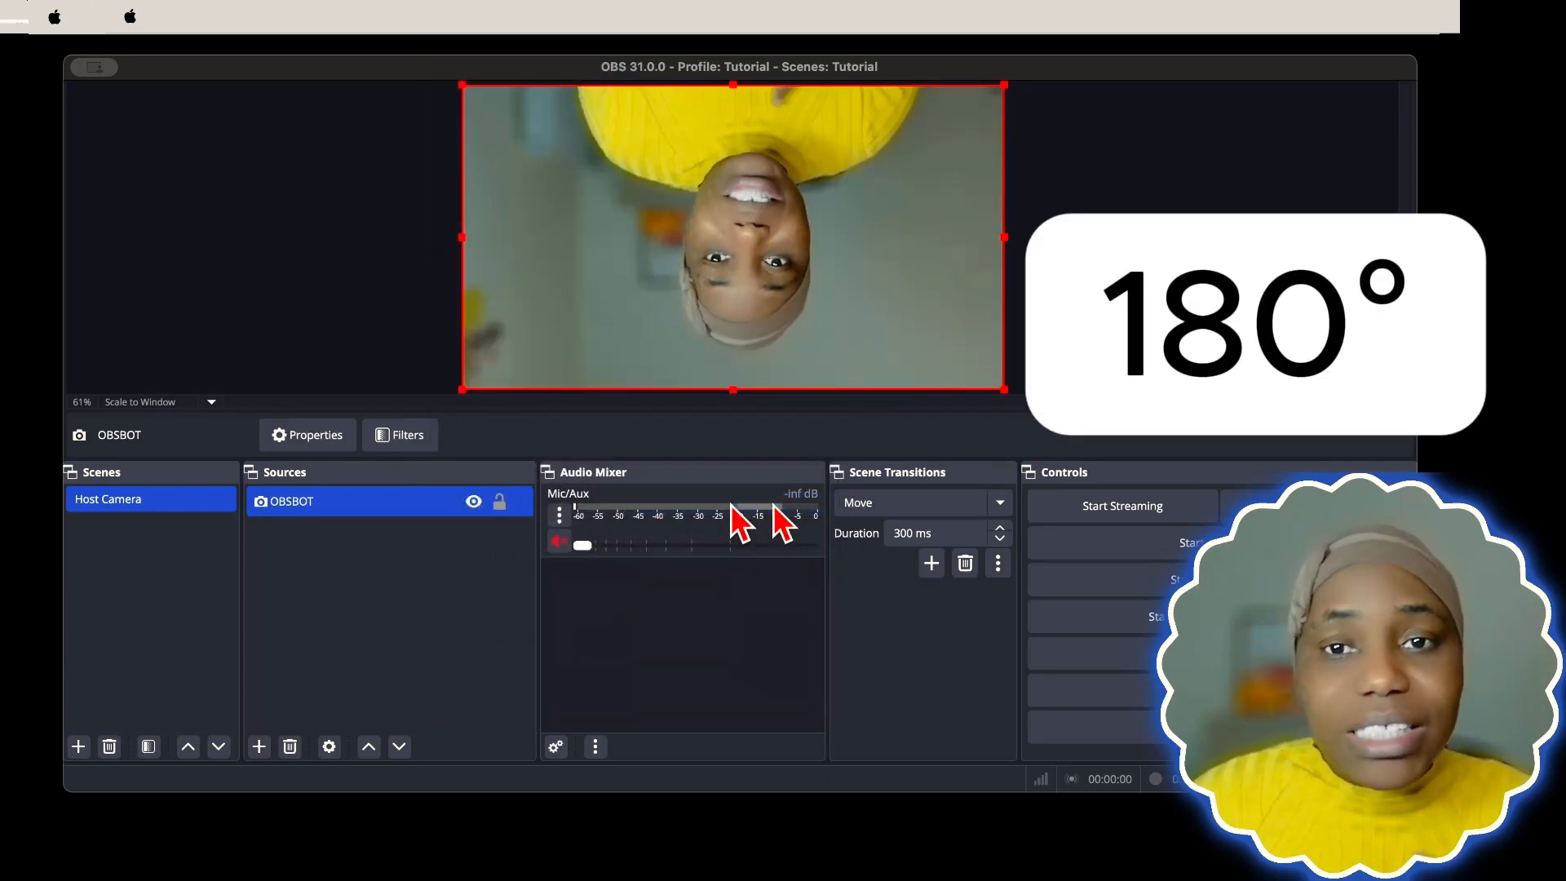
right_click(335, 499)
mouse_move(523, 353)
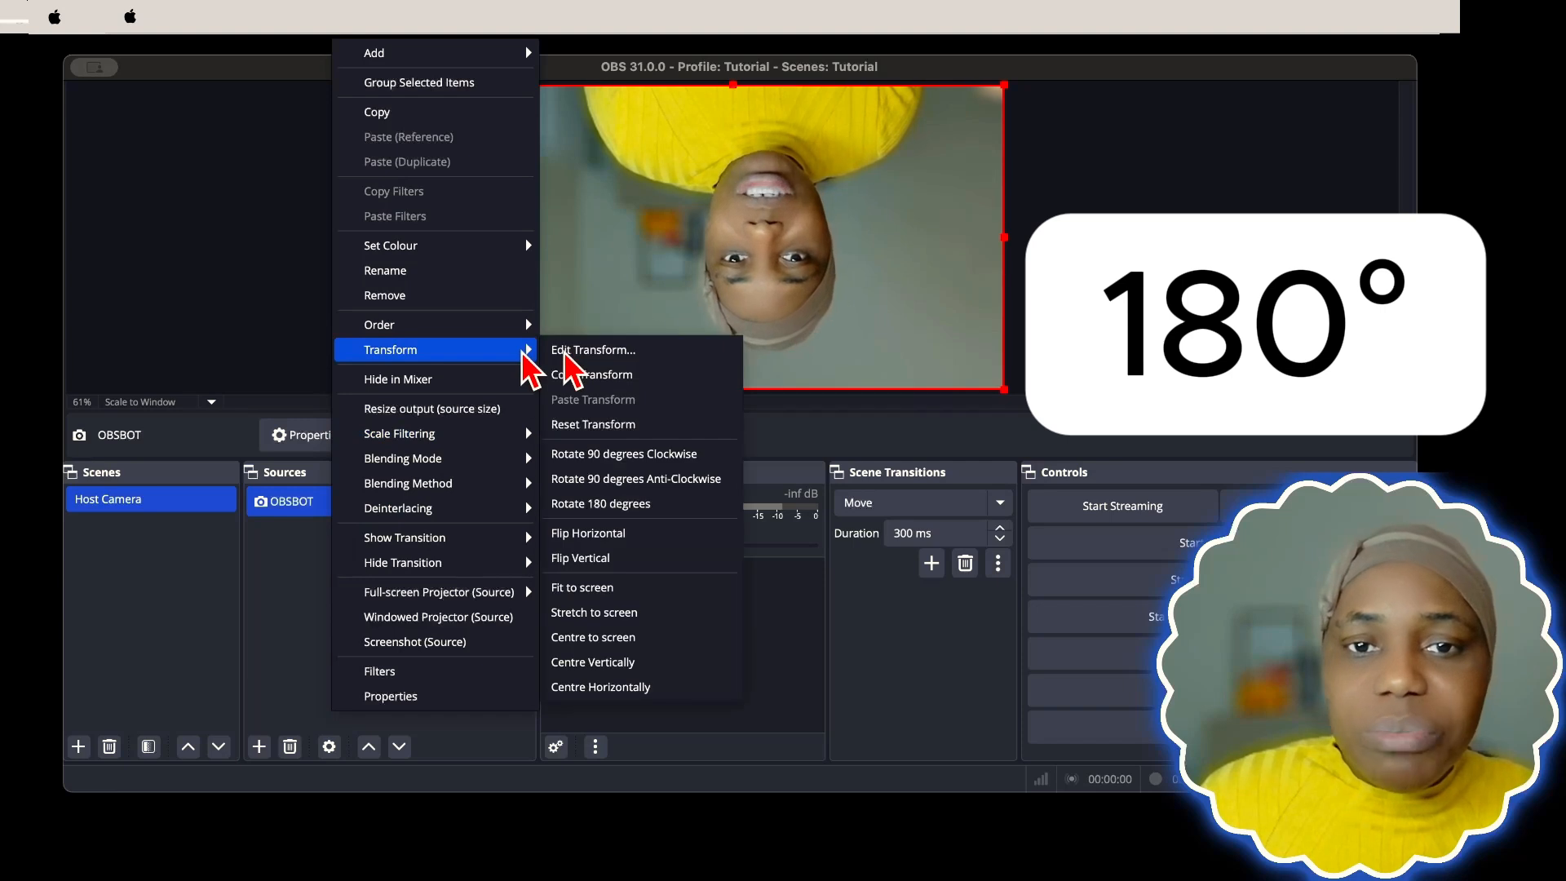
left_click(631, 503)
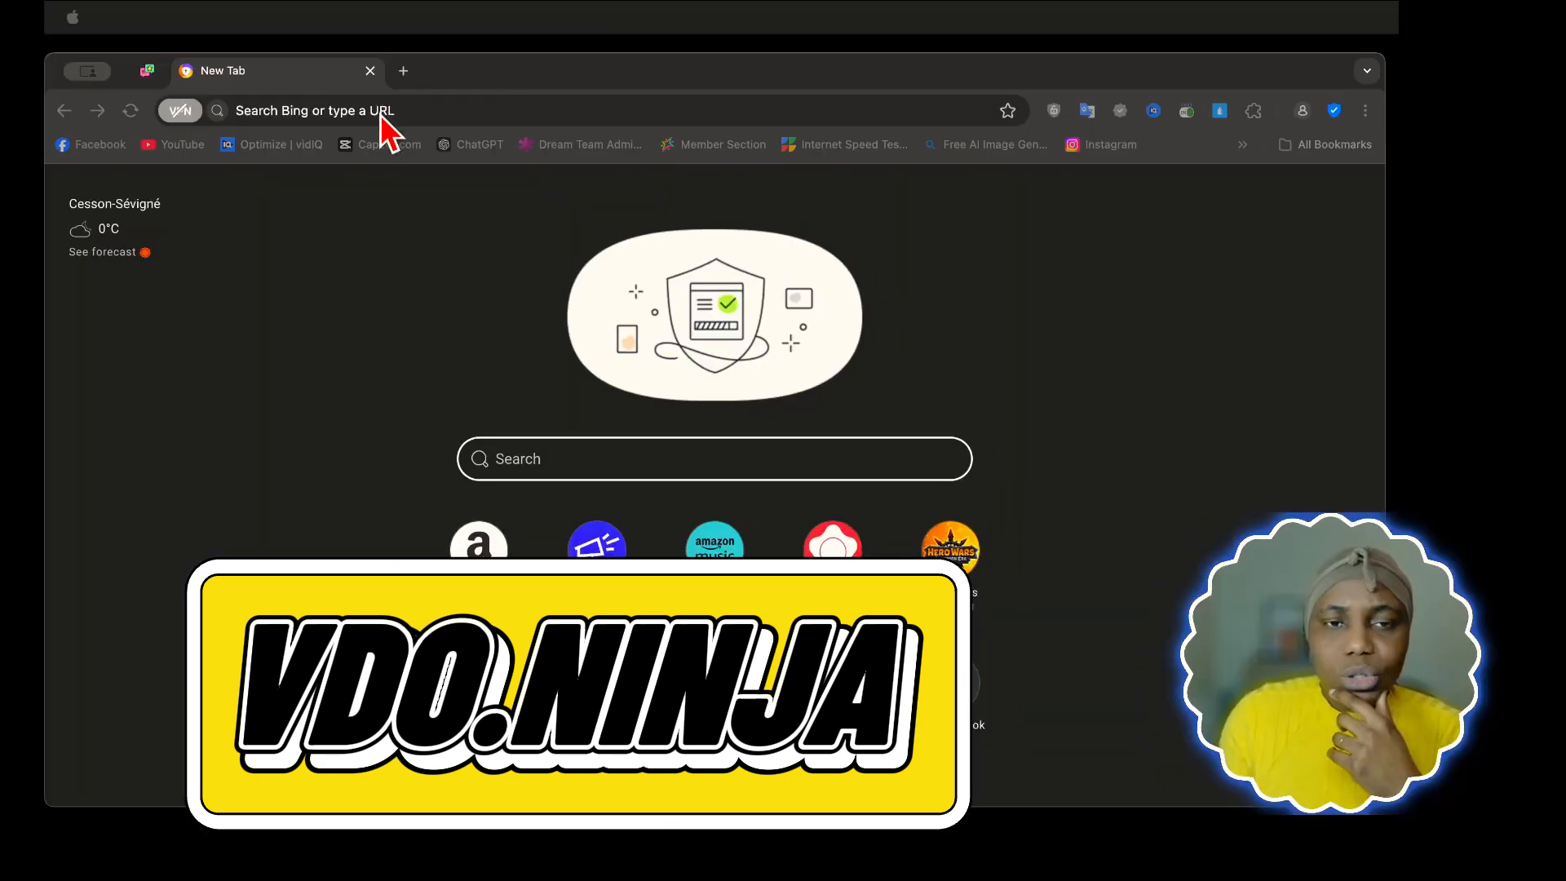
Switch to the browser and open the vdo.ninja website
left_click(440, 109)
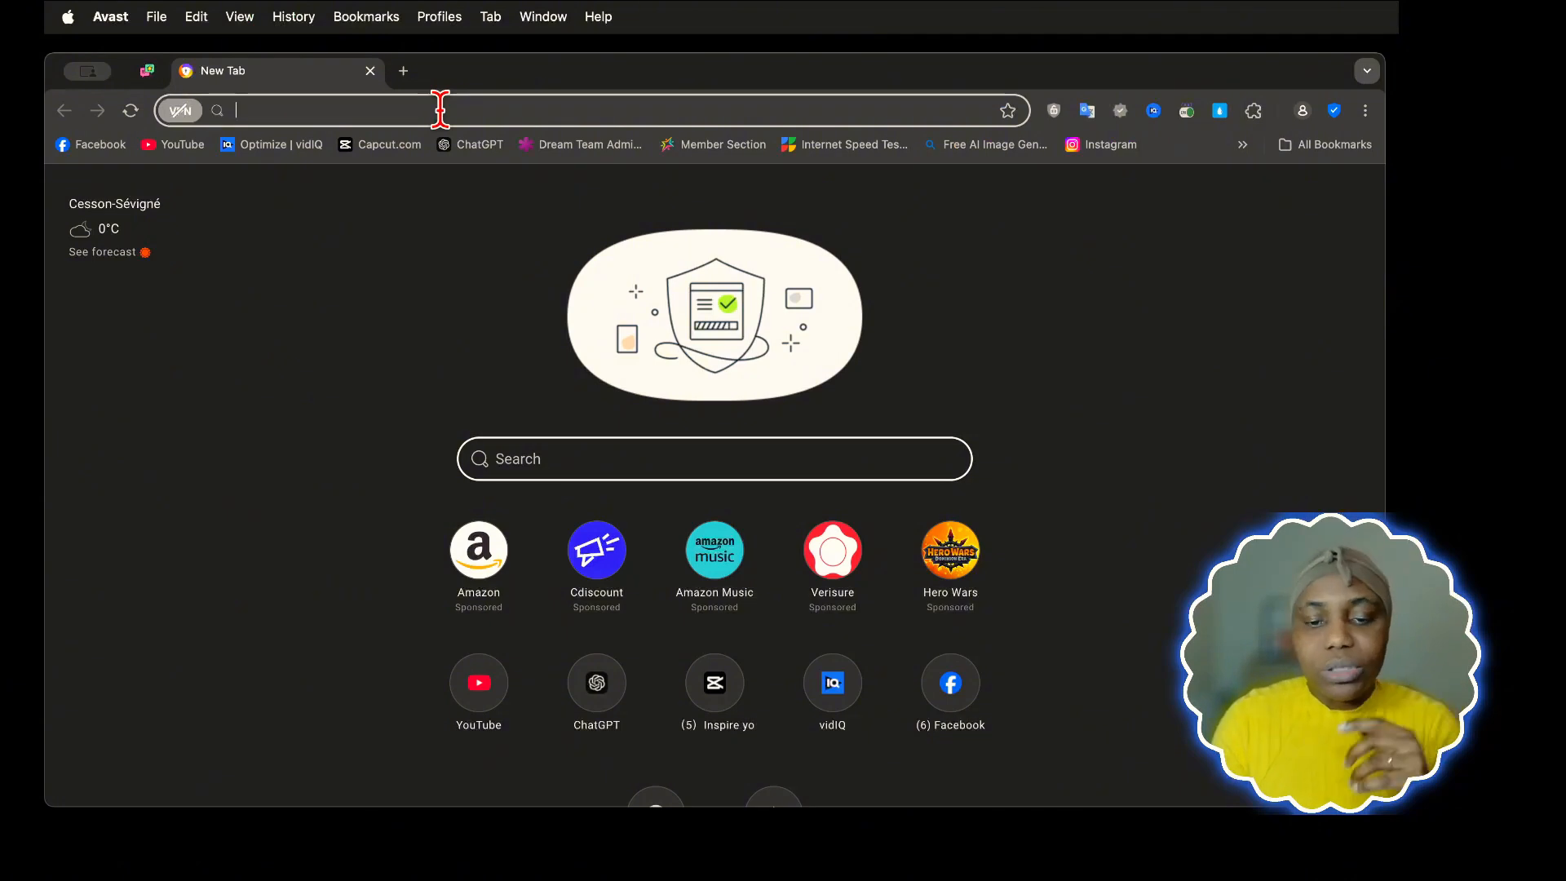
type("vdo")
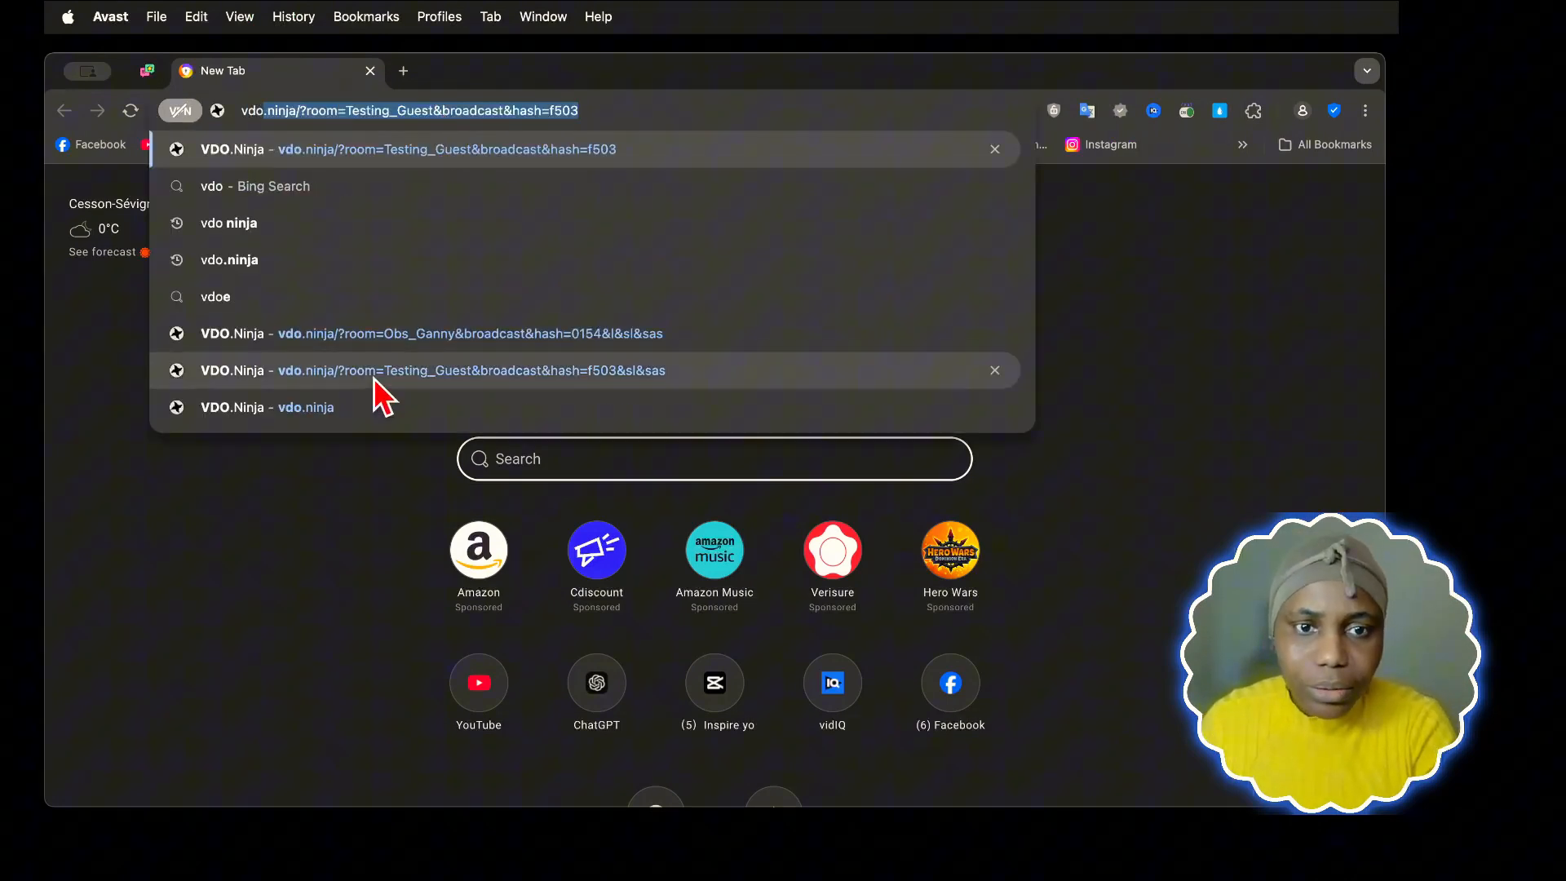
left_click(365, 408)
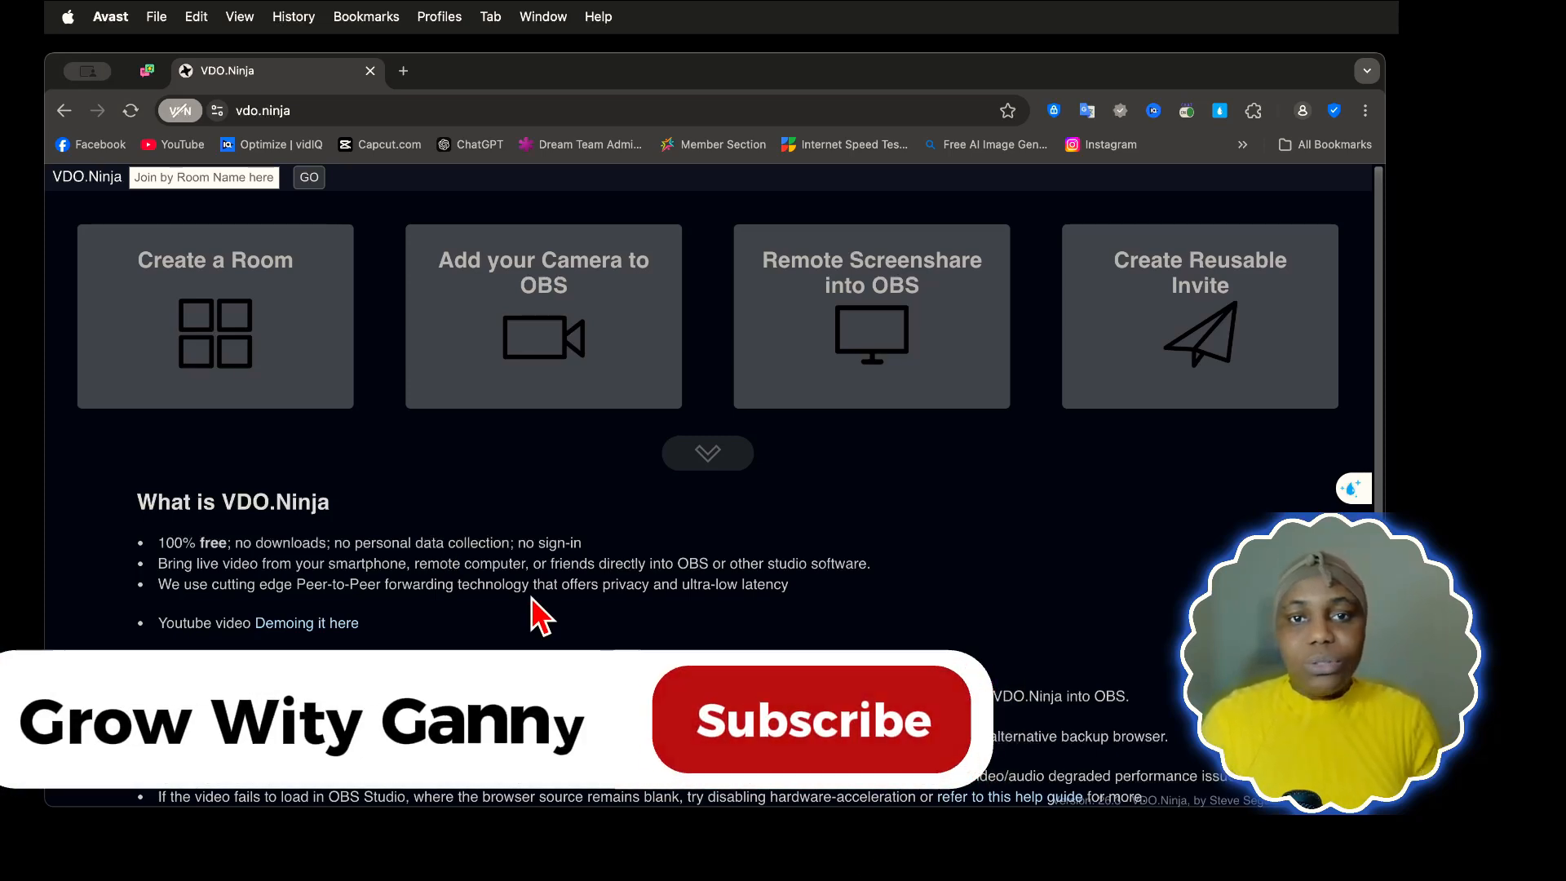
Start creating a room, filling in the saved OBS room name and entering the room password
left_click(257, 341)
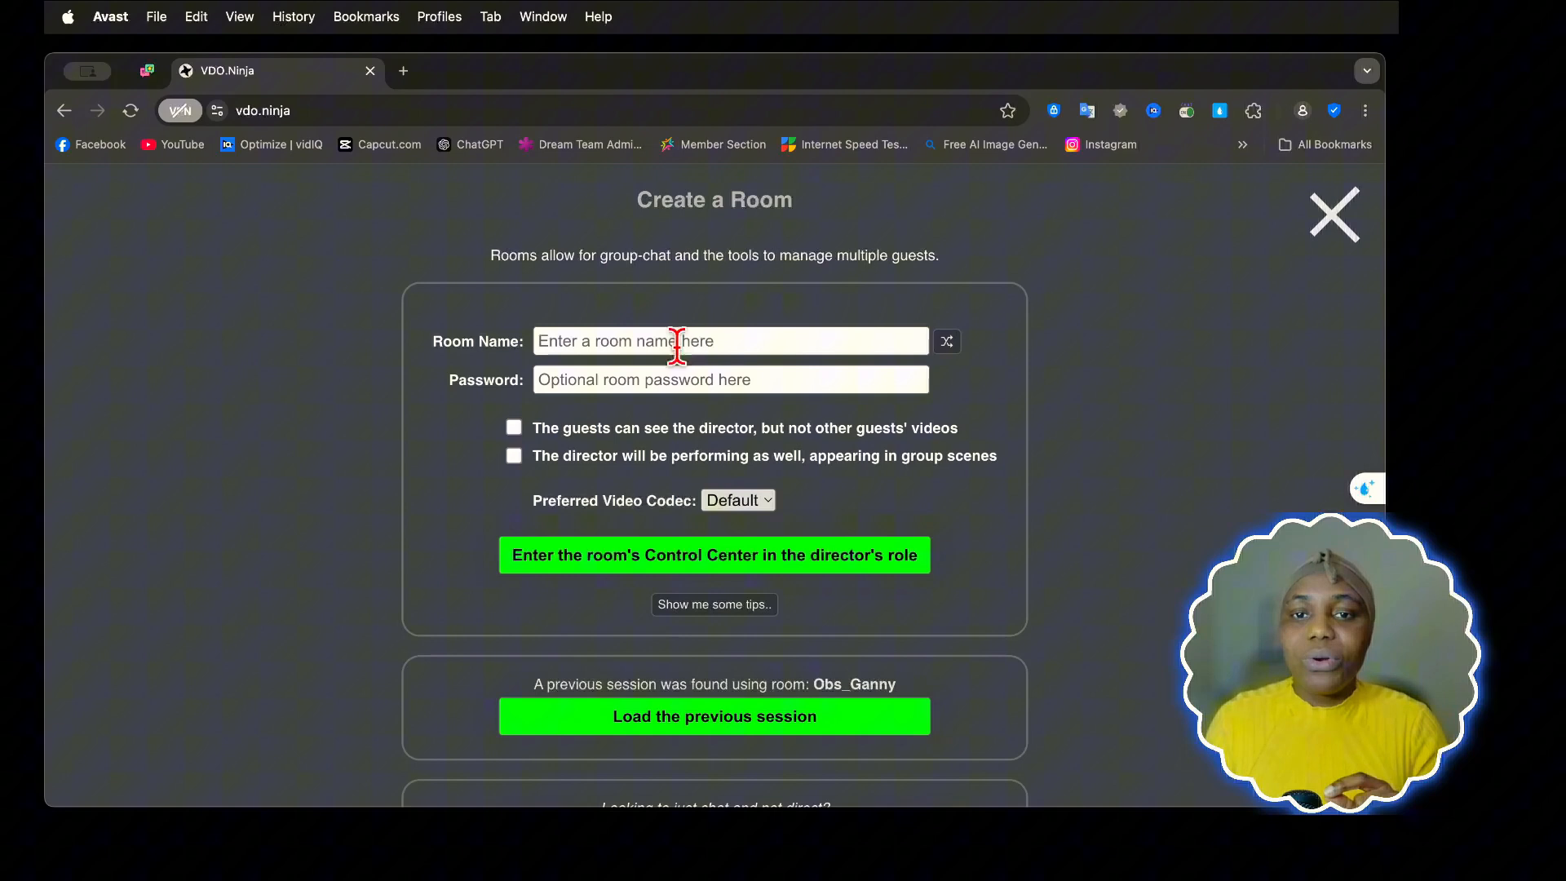
left_click(668, 341)
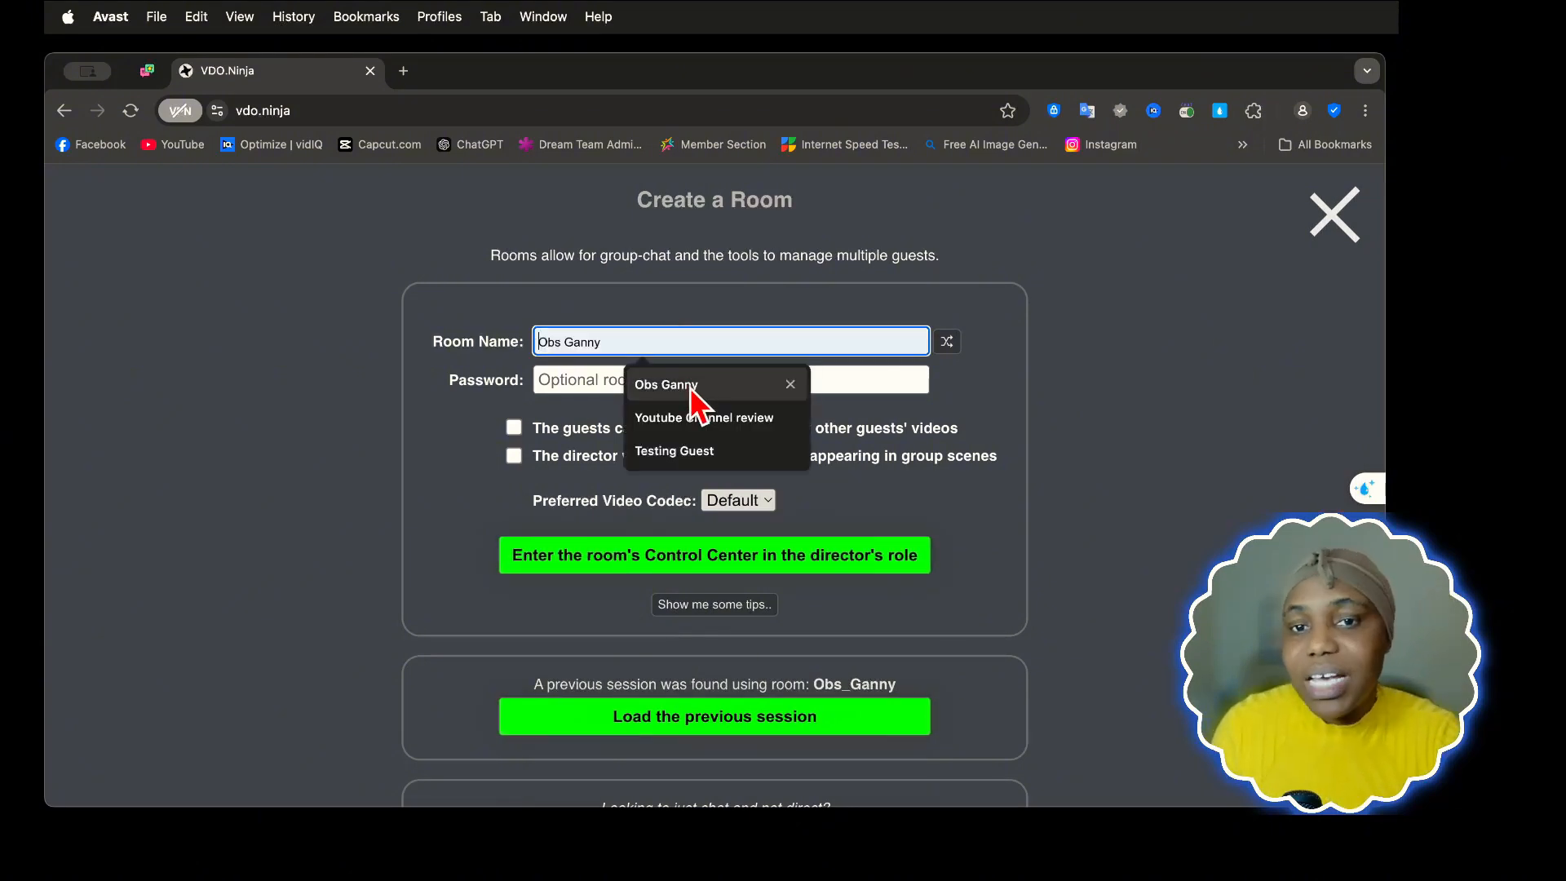
left_click(692, 385)
left_click(699, 396)
left_click(682, 439)
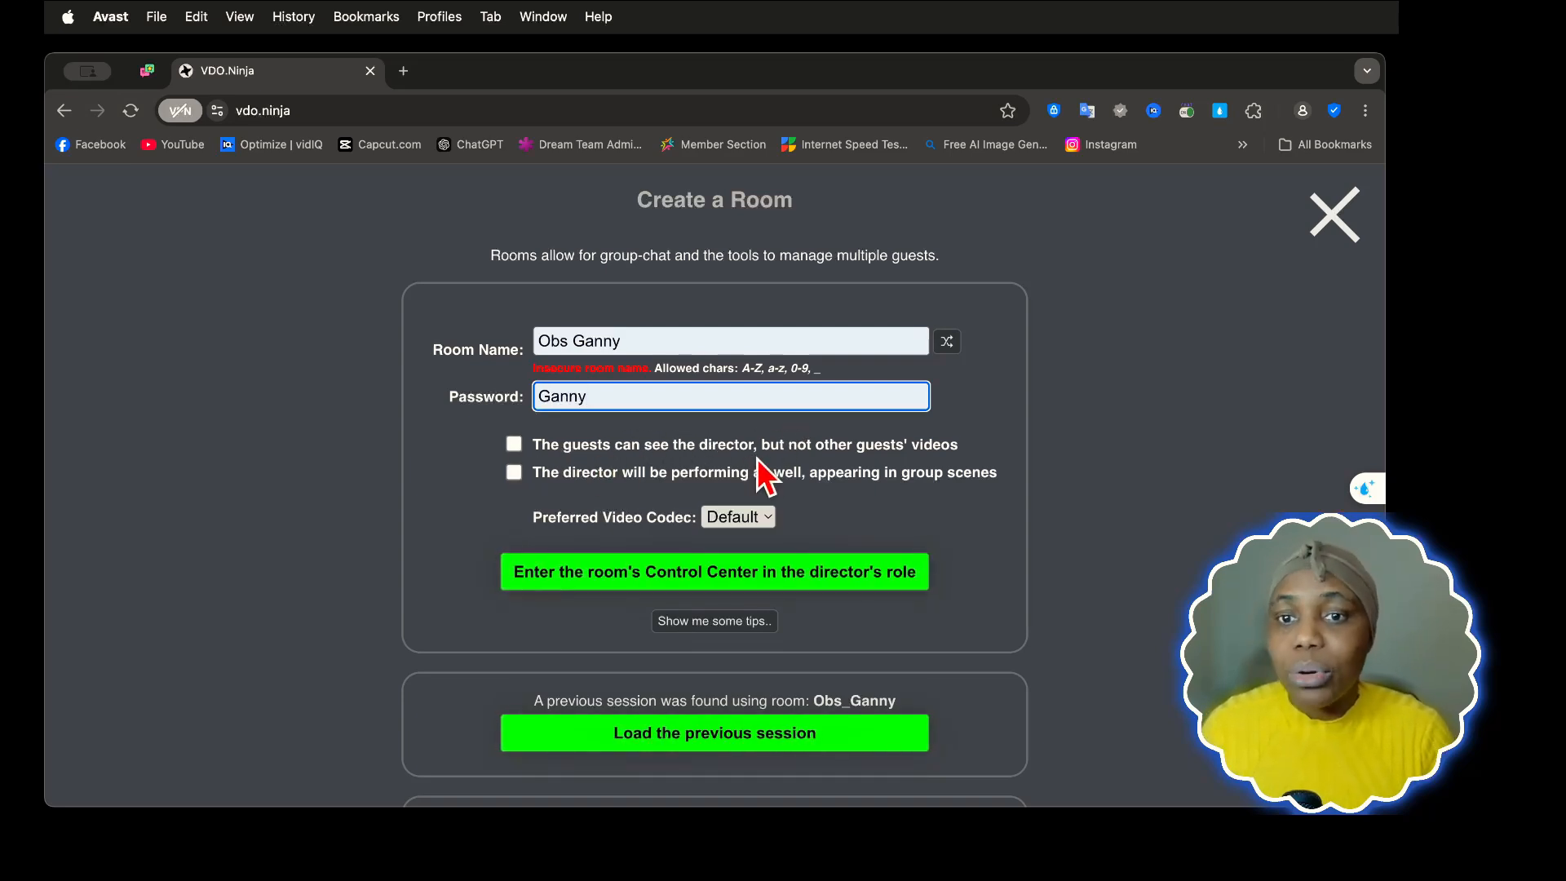
Enter the room's control center as director, with guests seeing only the director, the director performing in group scenes, and H264 as preferred video codec
left_click(514, 445)
left_click(514, 472)
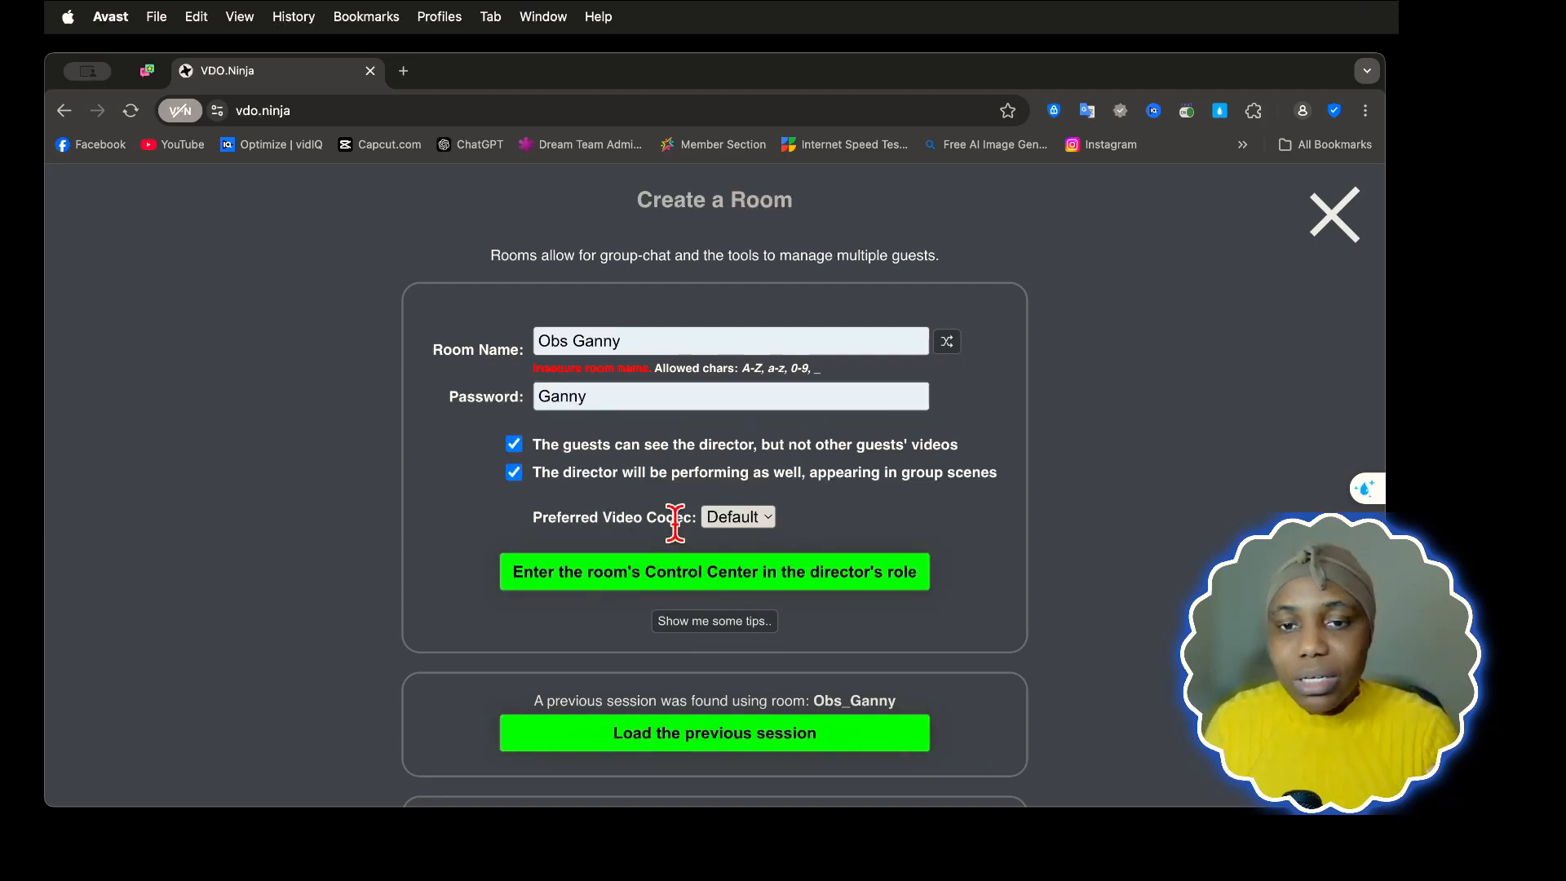
left_click(738, 519)
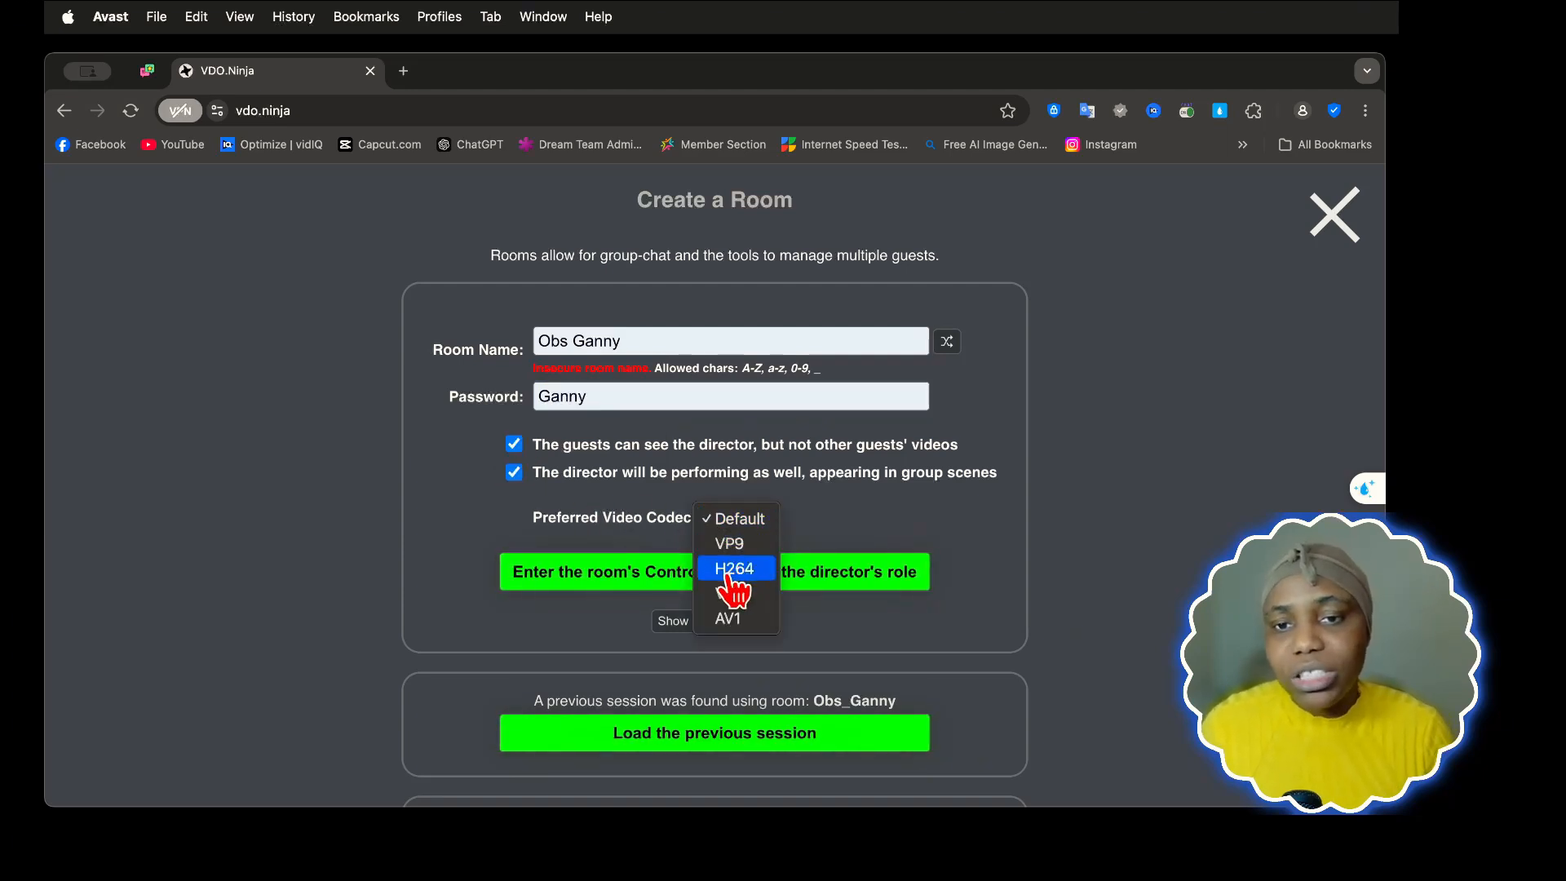
left_click(738, 571)
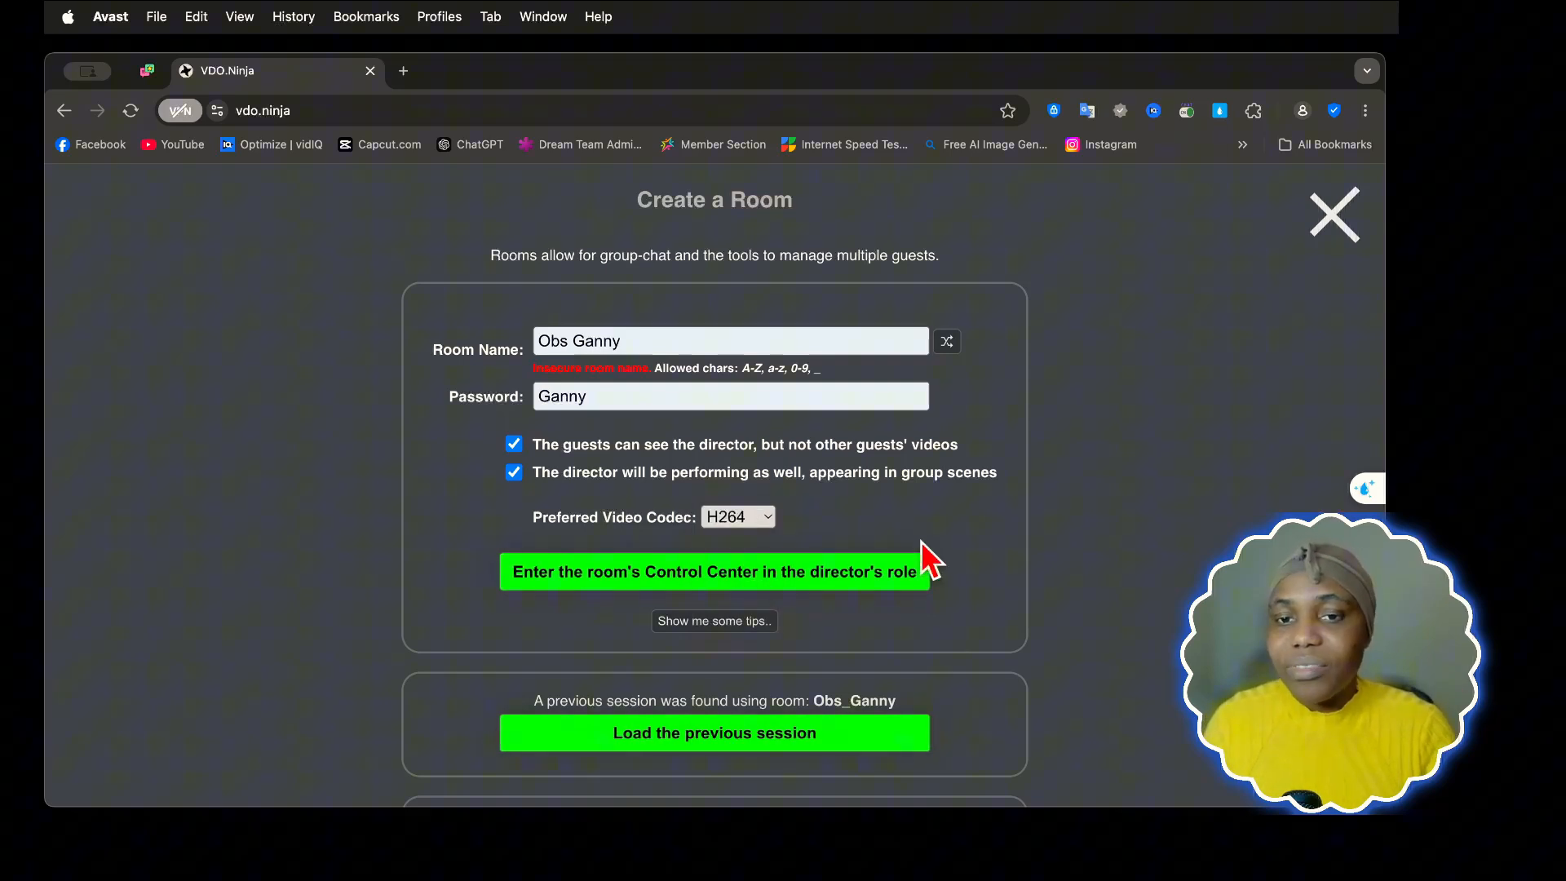
left_click(832, 575)
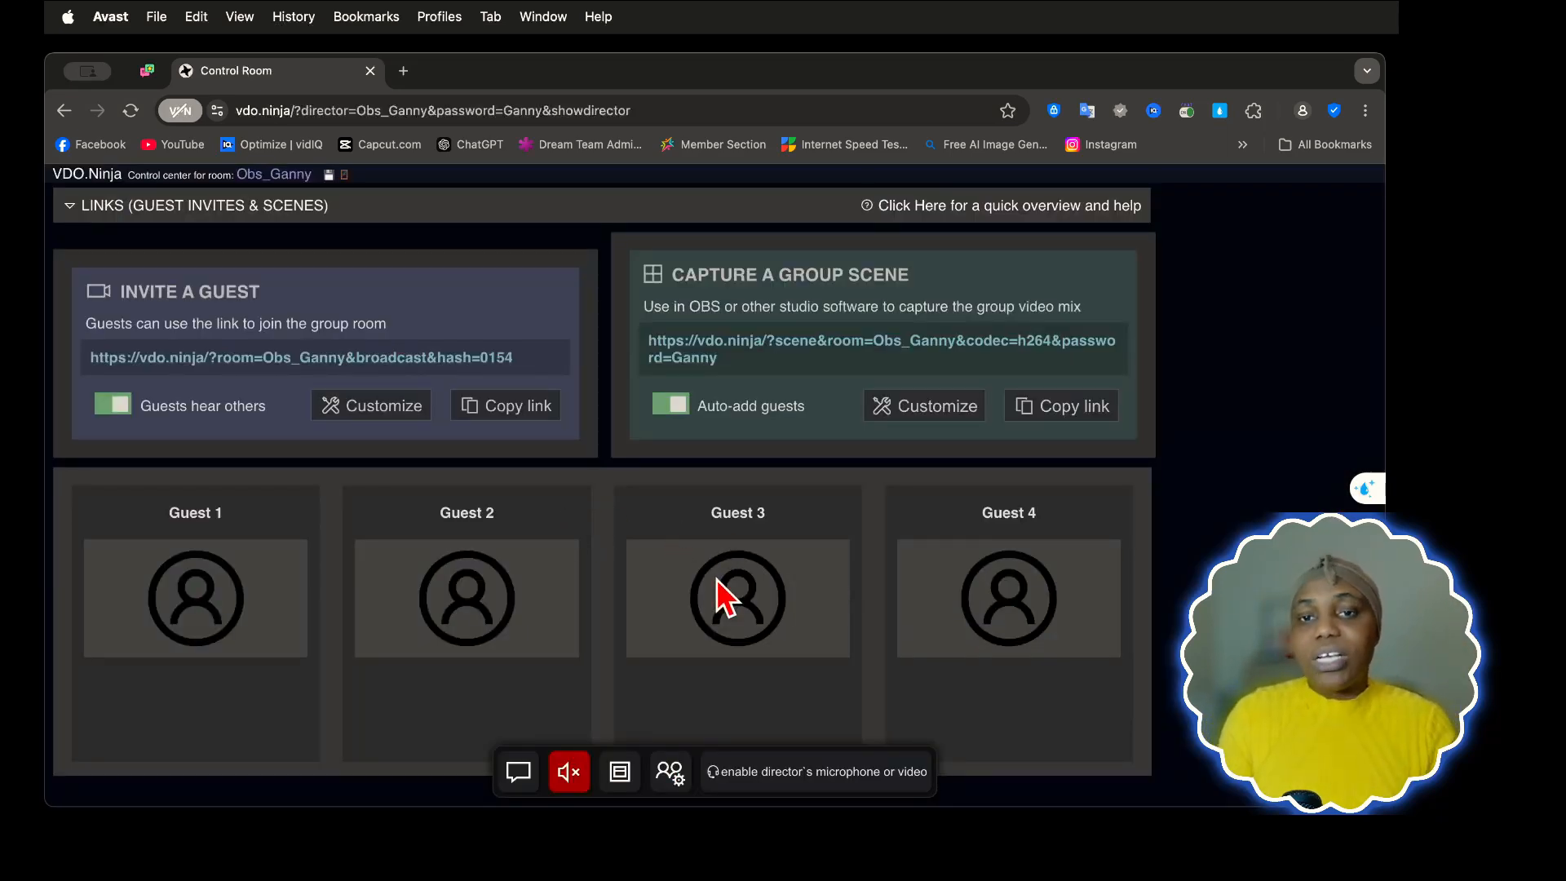
Enable the director's microphone and video in the control room
scroll(778, 610, "down", 1)
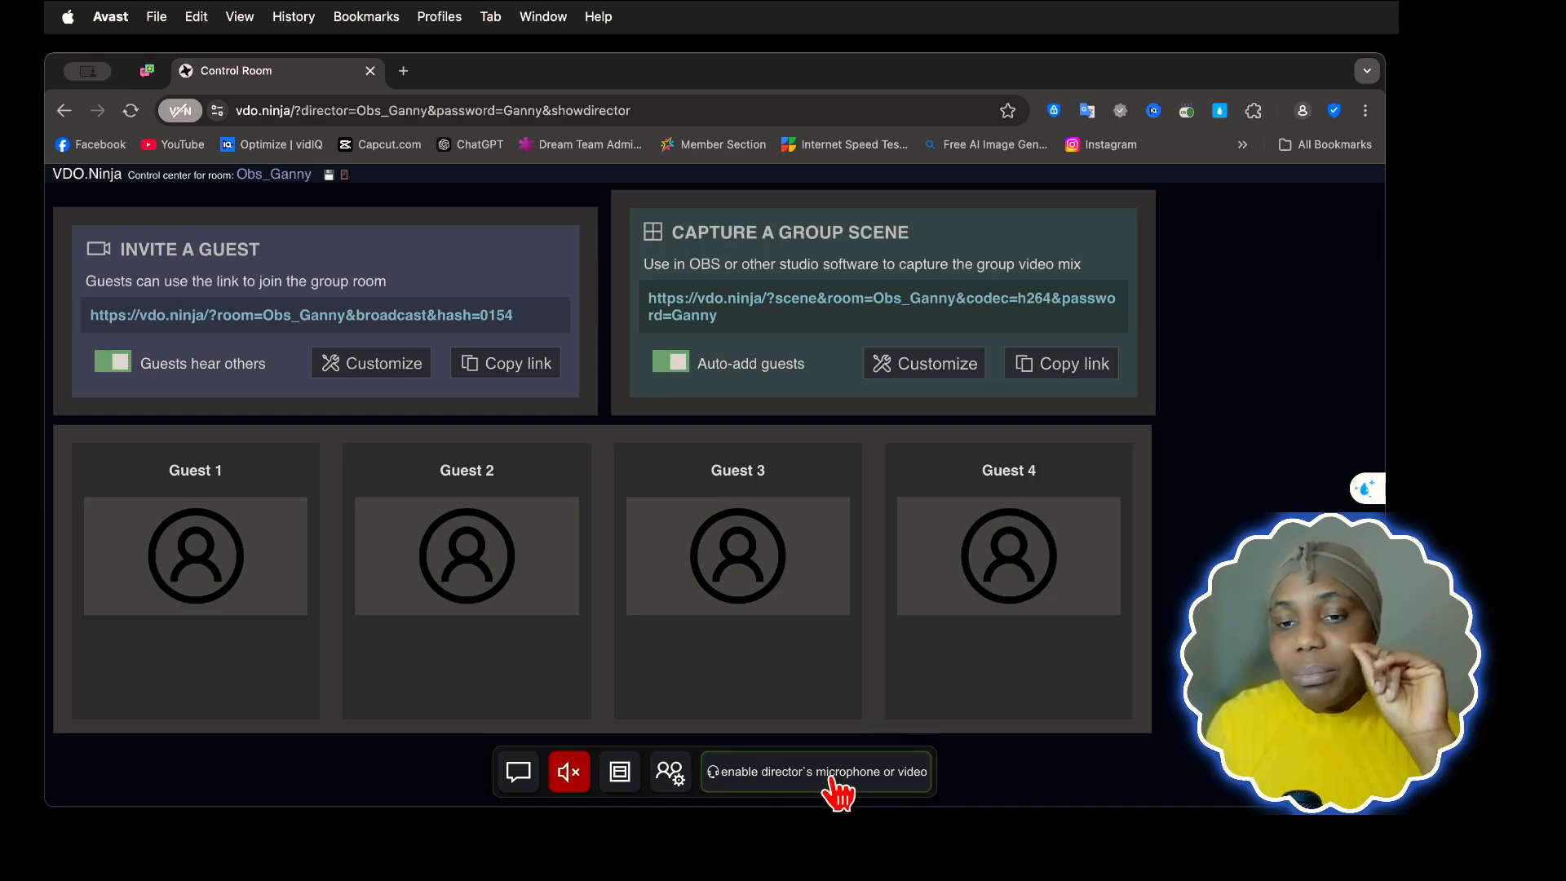
left_click(877, 773)
left_click(378, 231)
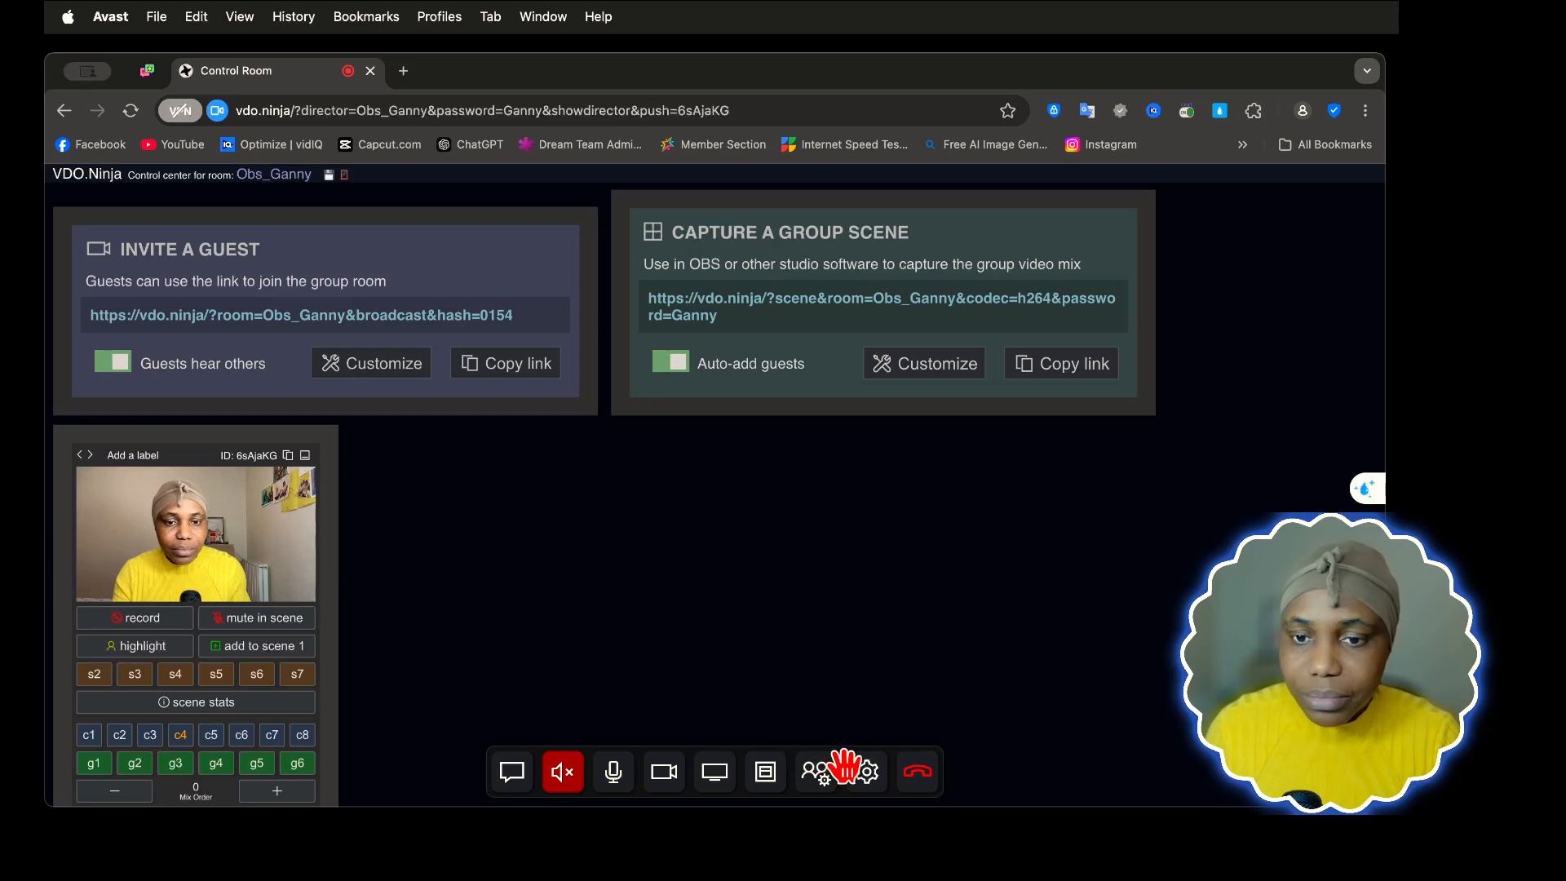
Set the director's video source to OBSBOT Meet StreamCamera in the control room settings and open the audio source list
left_click(866, 773)
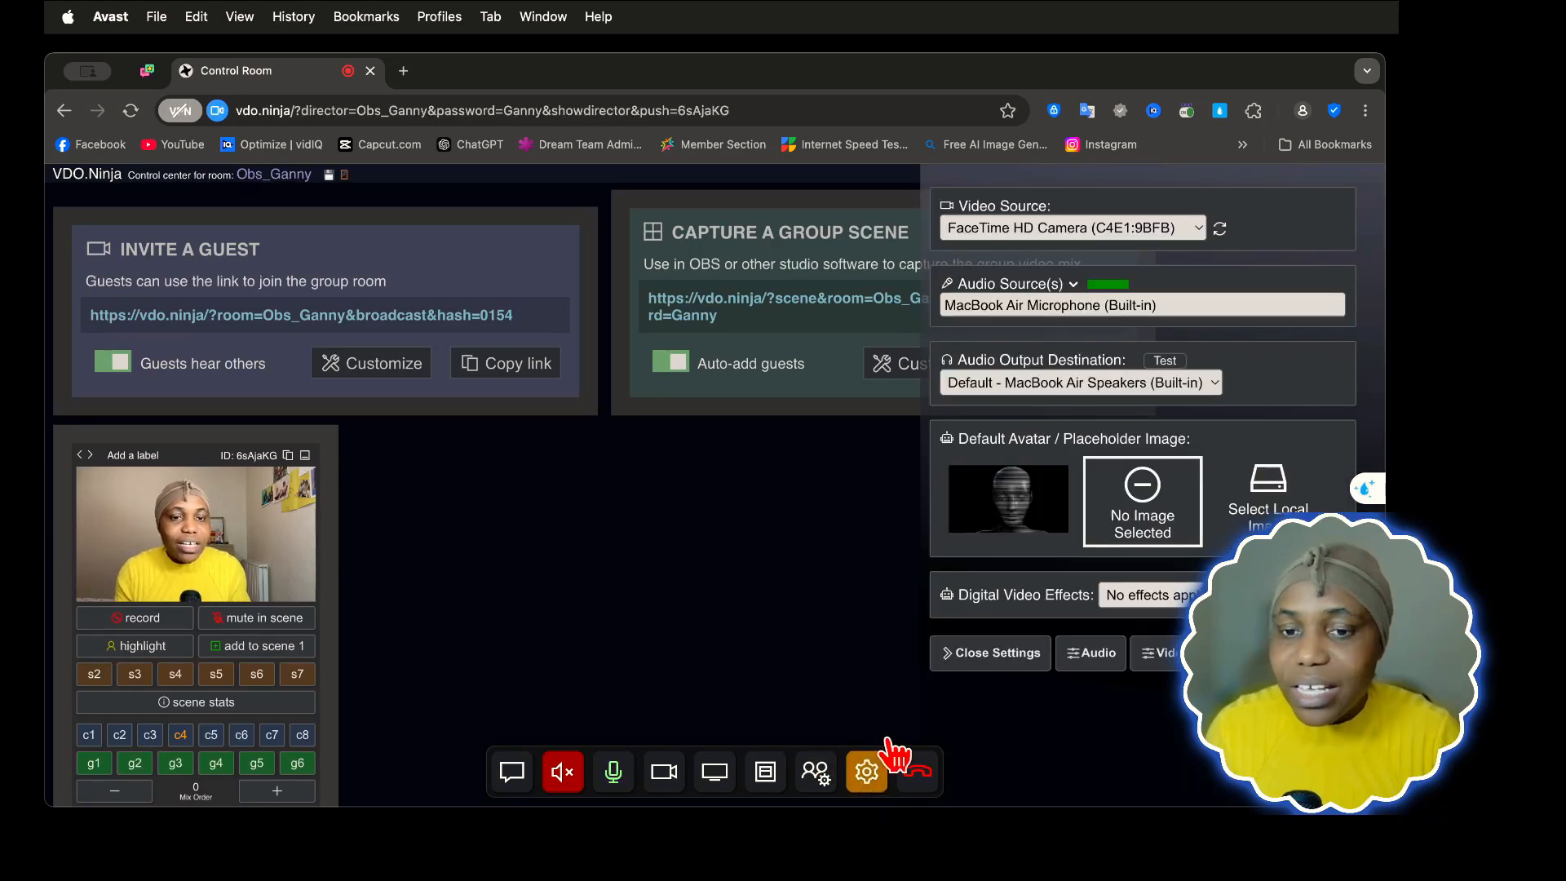
left_click(867, 779)
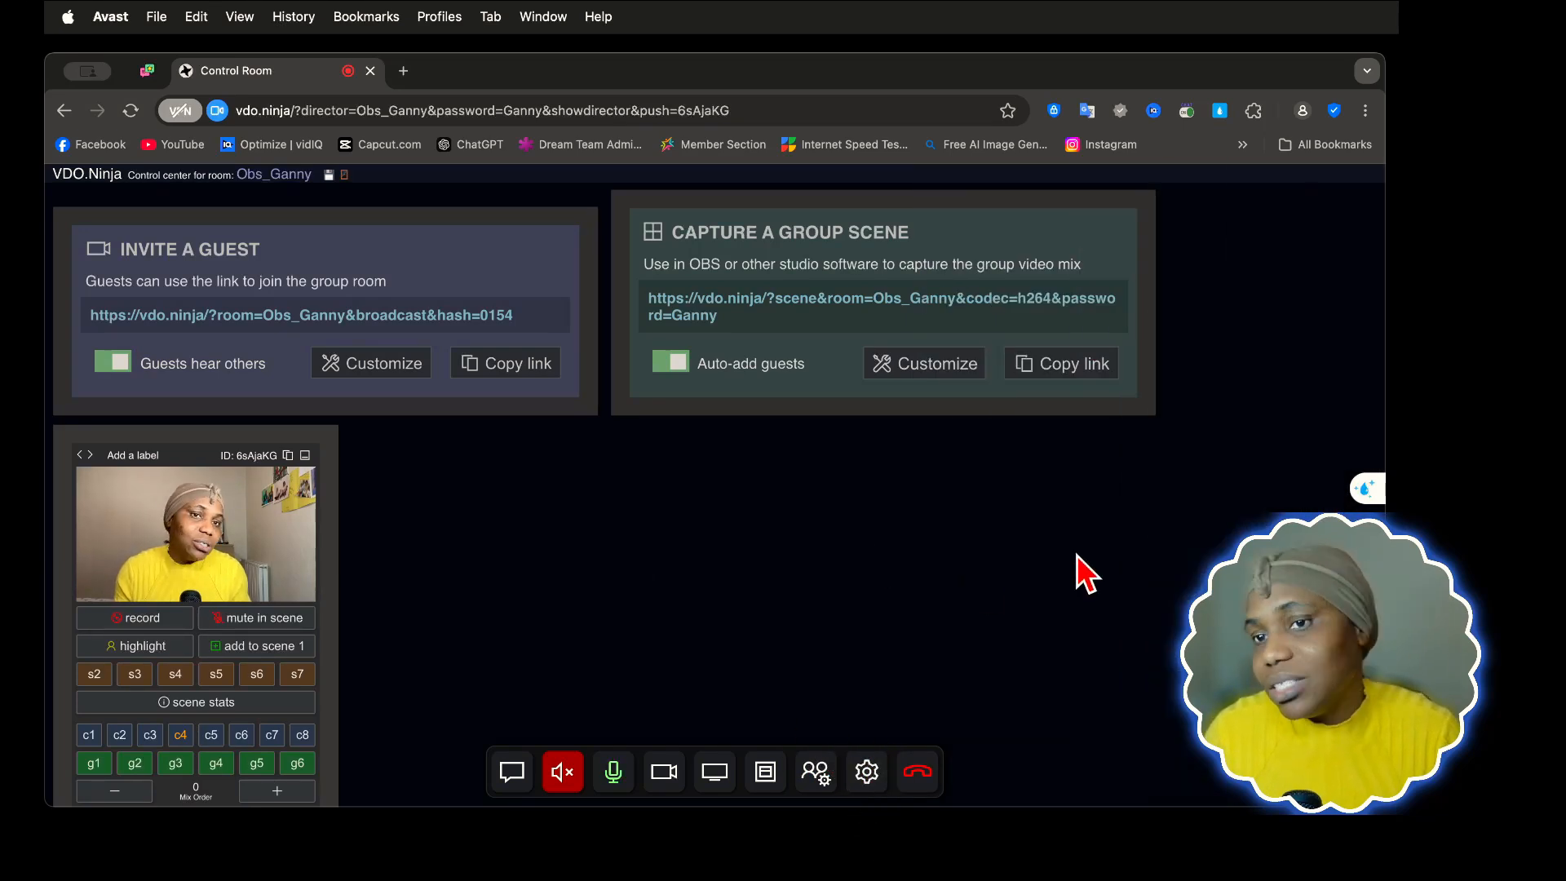
left_click(867, 779)
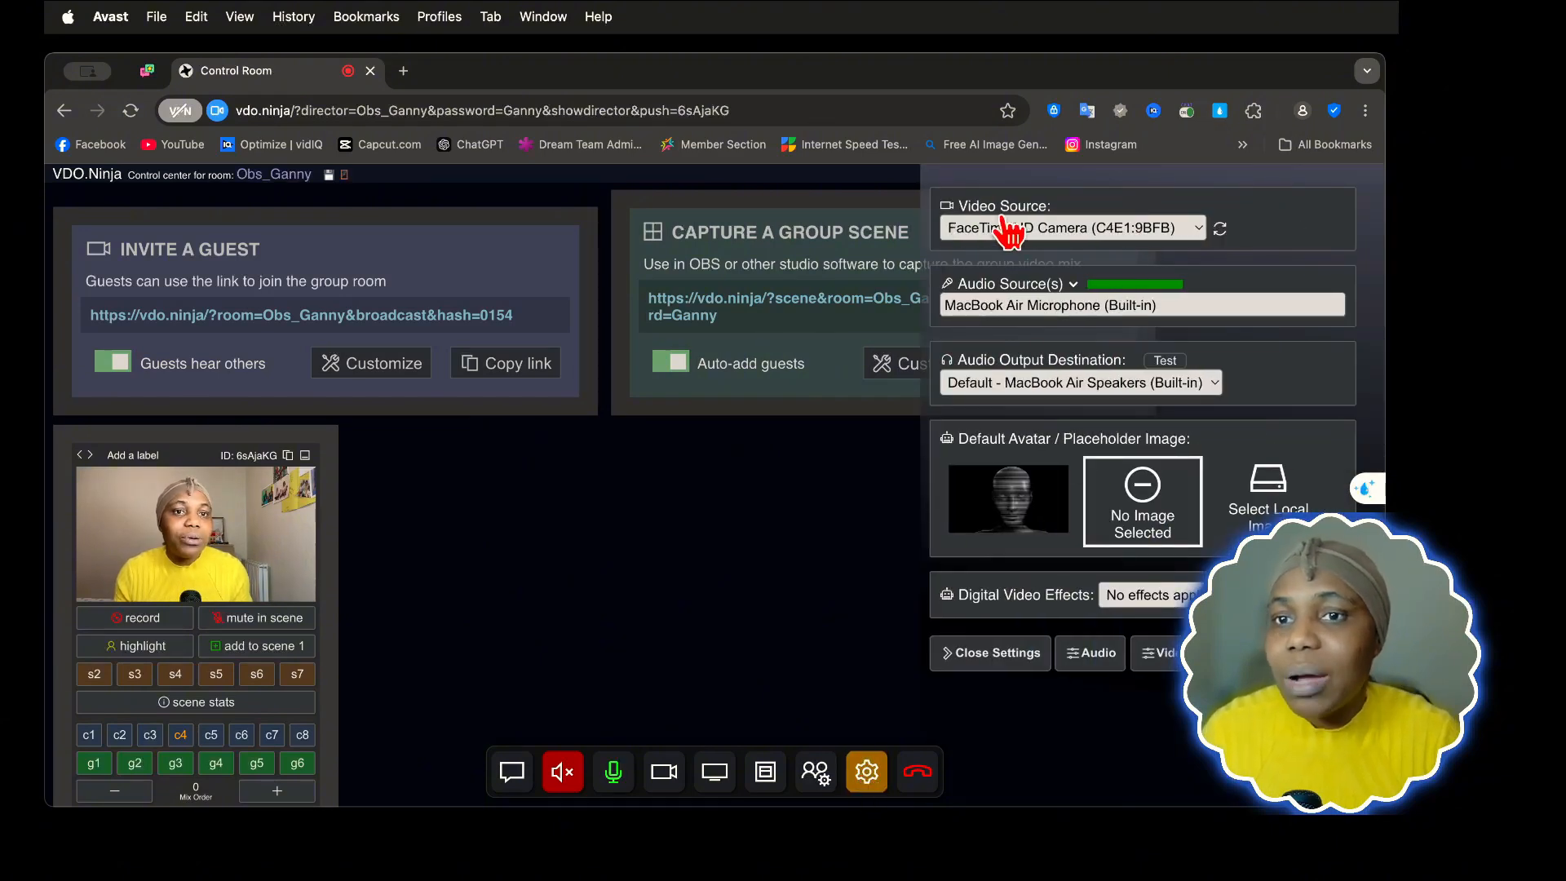
left_click(1196, 228)
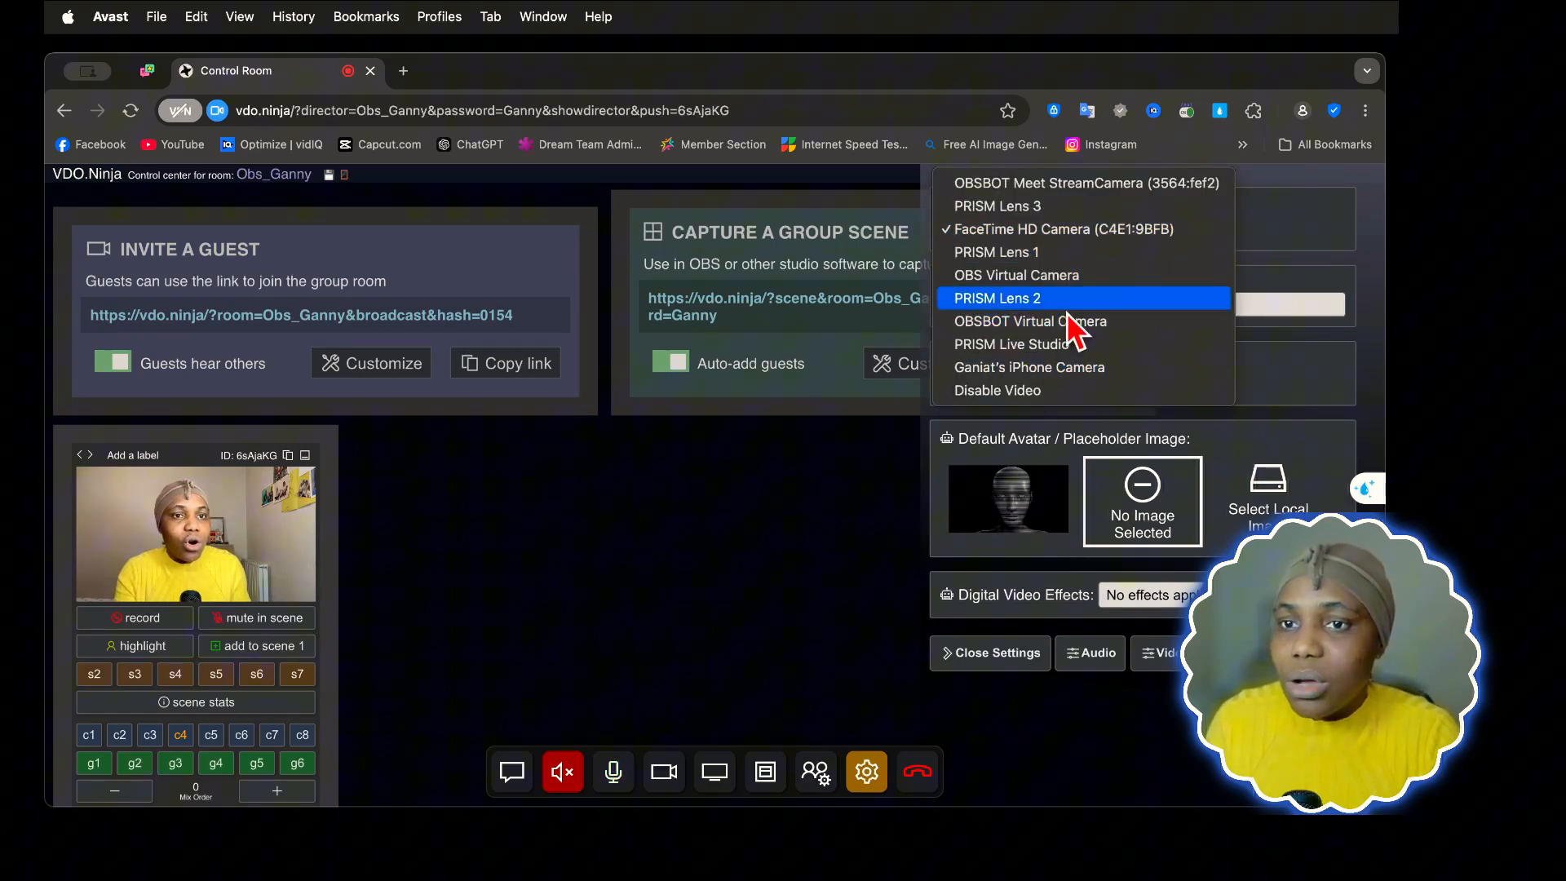
left_click(1090, 185)
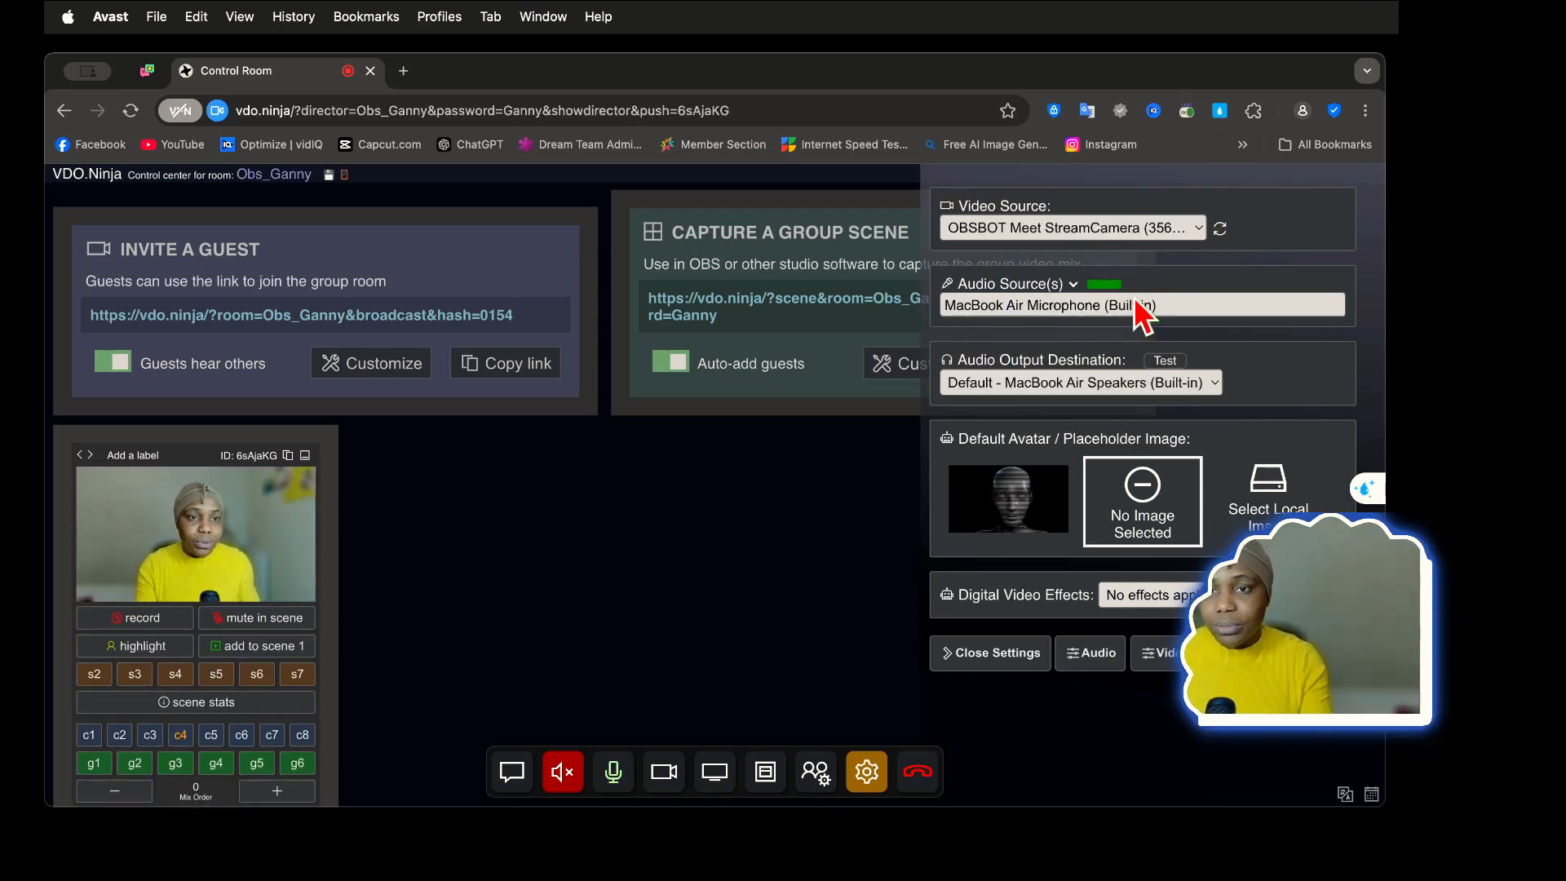
left_click(1163, 314)
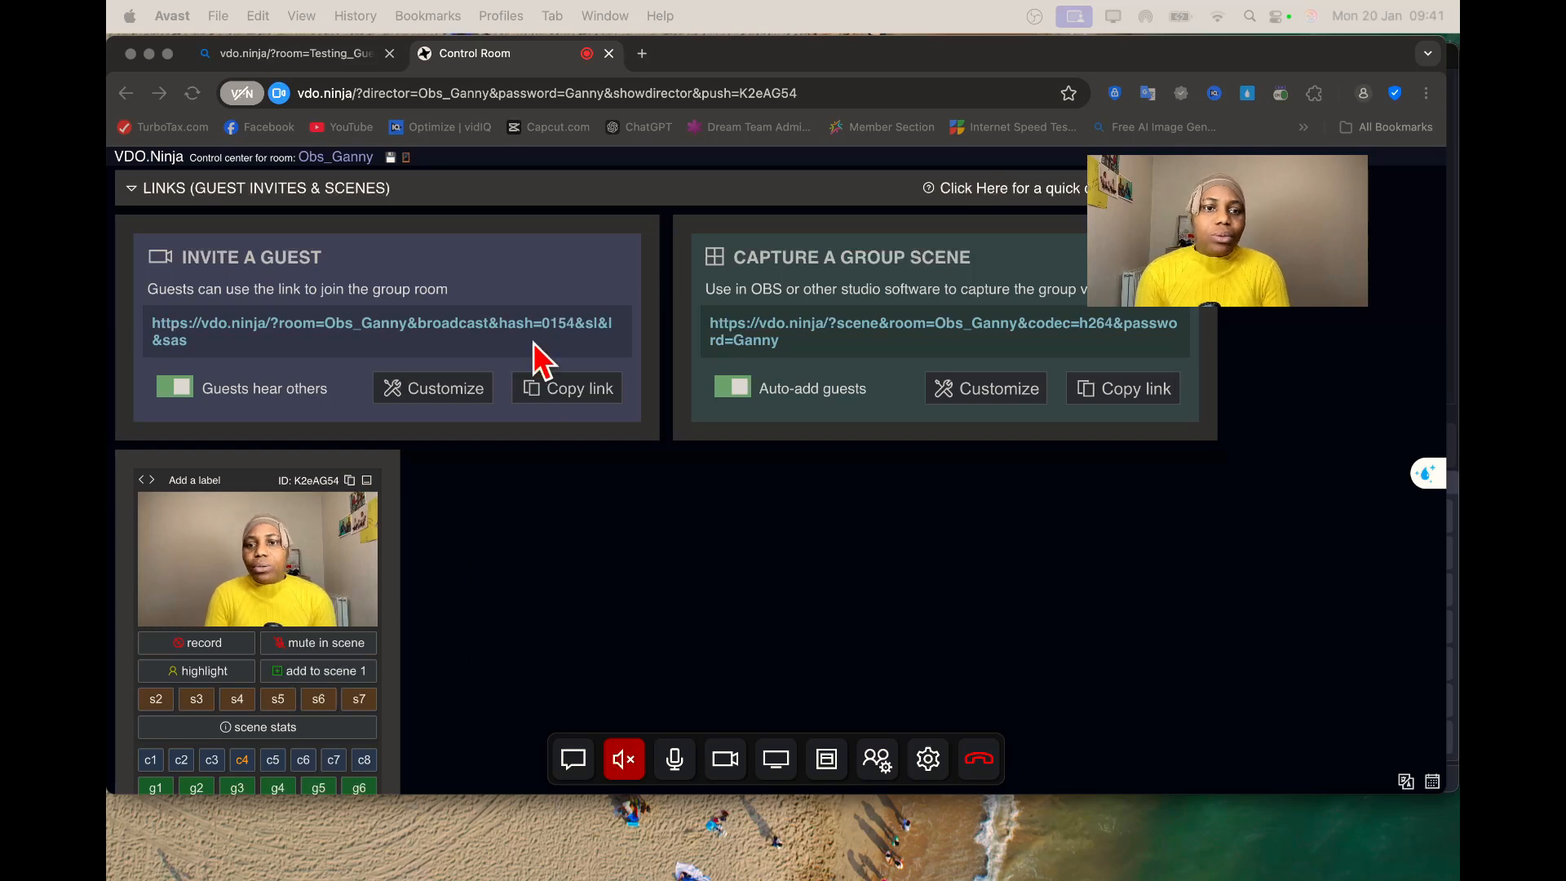
Examine the customization options for the guest invite link and close them again
left_click(454, 391)
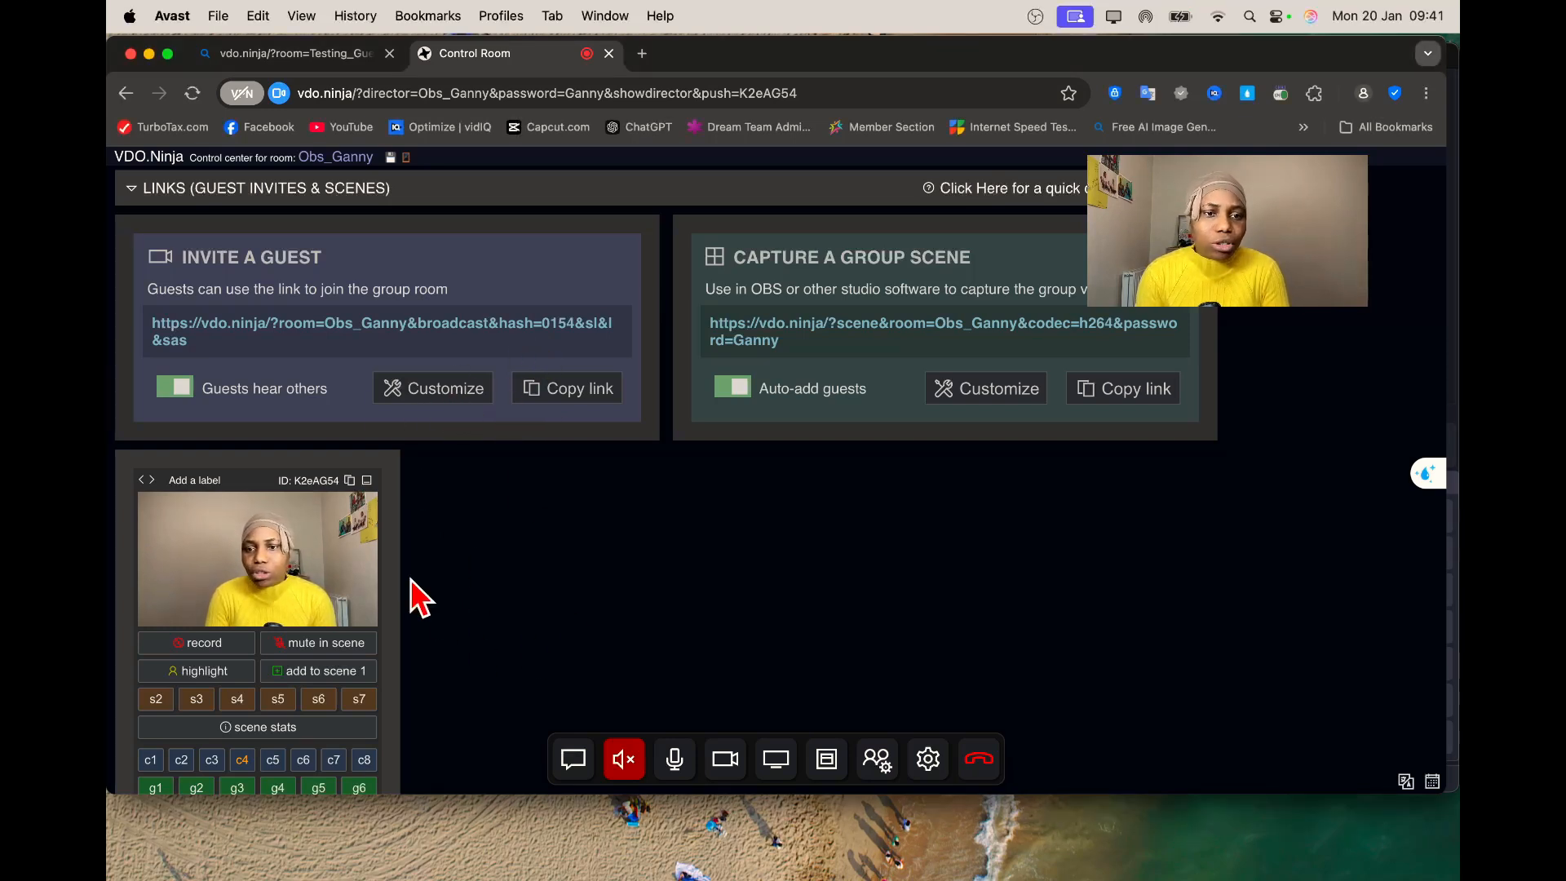
left_click(462, 398)
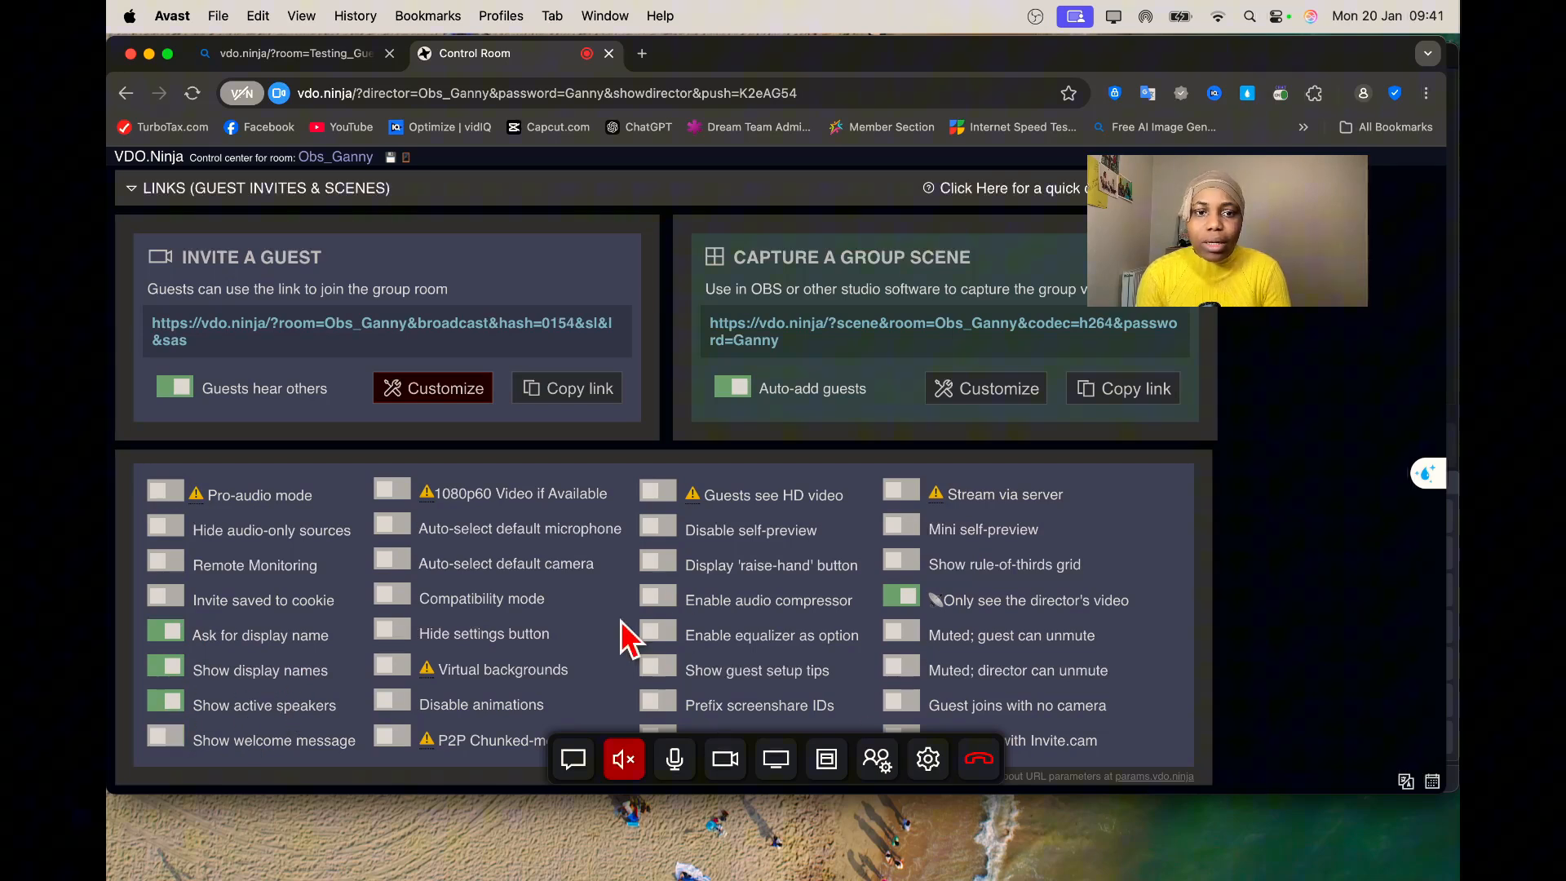
left_click(474, 399)
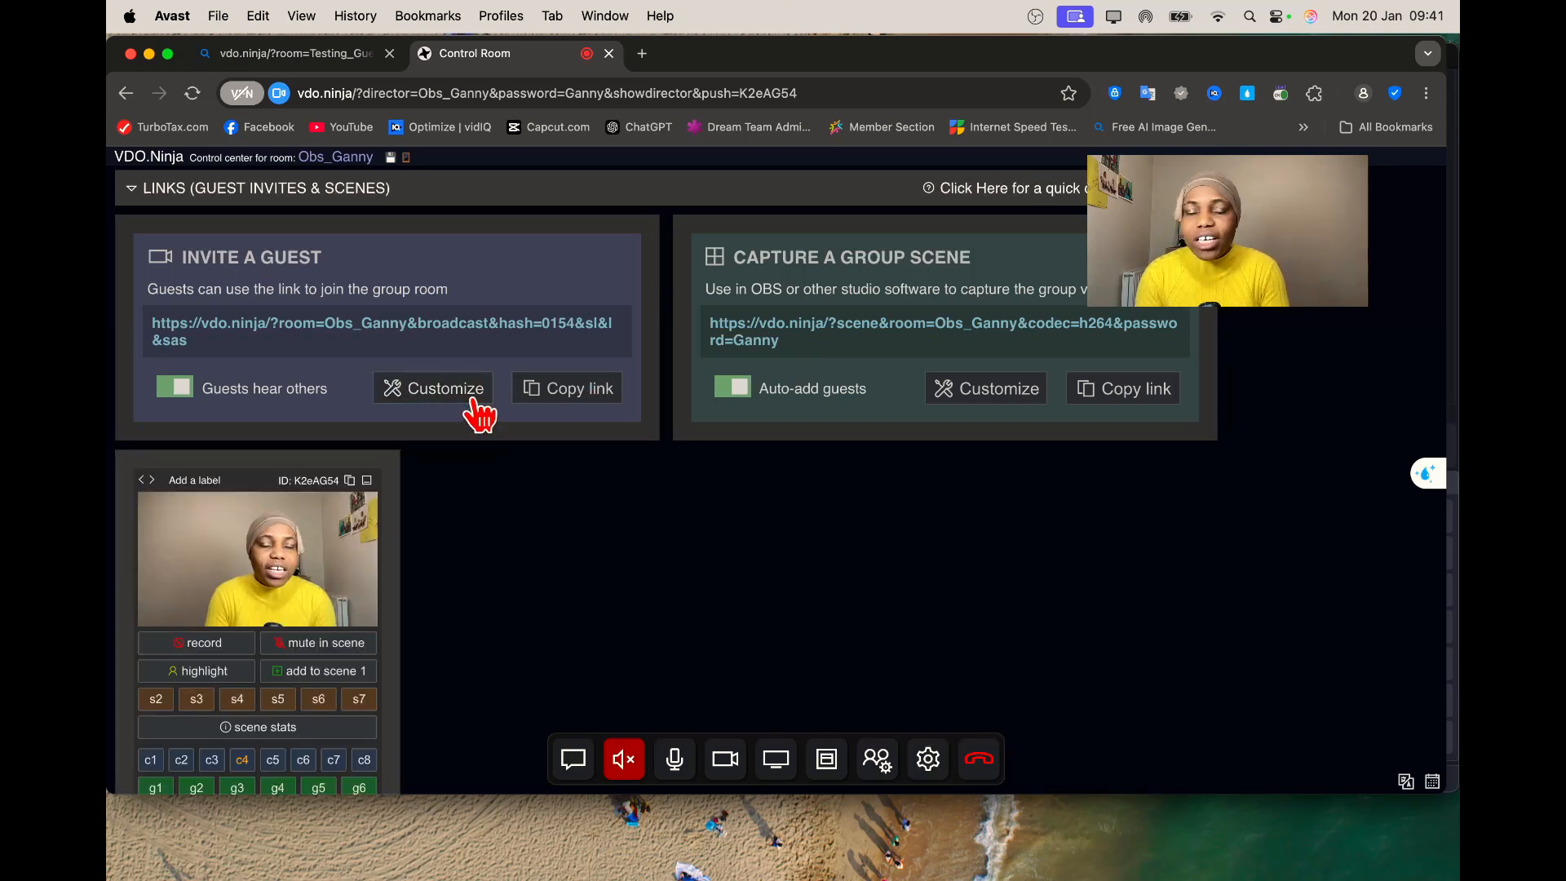
Copy the guest invite link, open it in a new browser tab and submit the room password
left_click(545, 396)
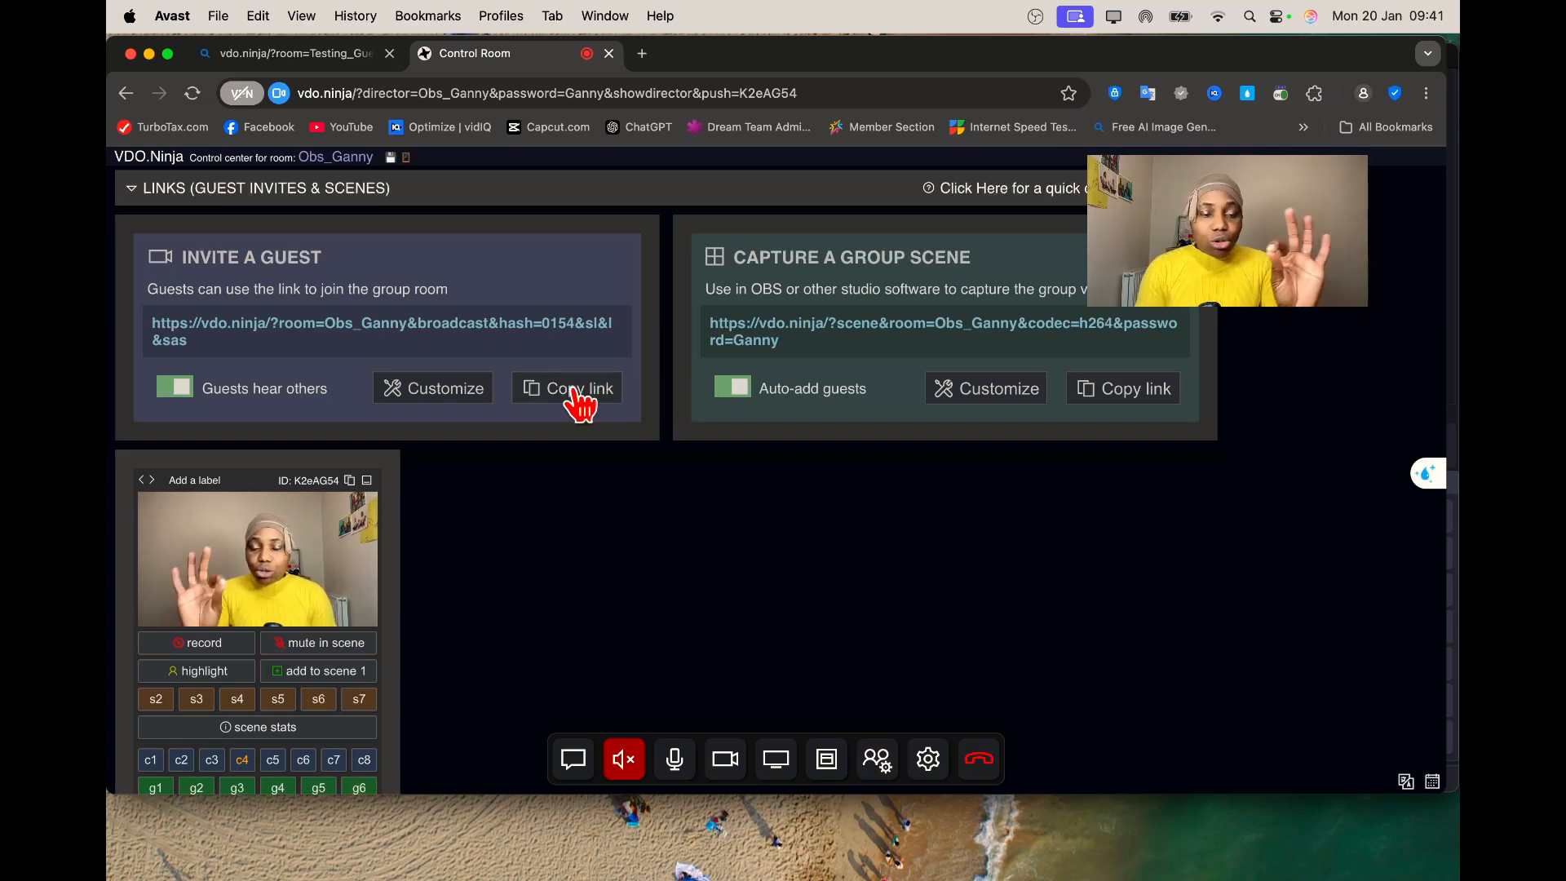
left_click(644, 52)
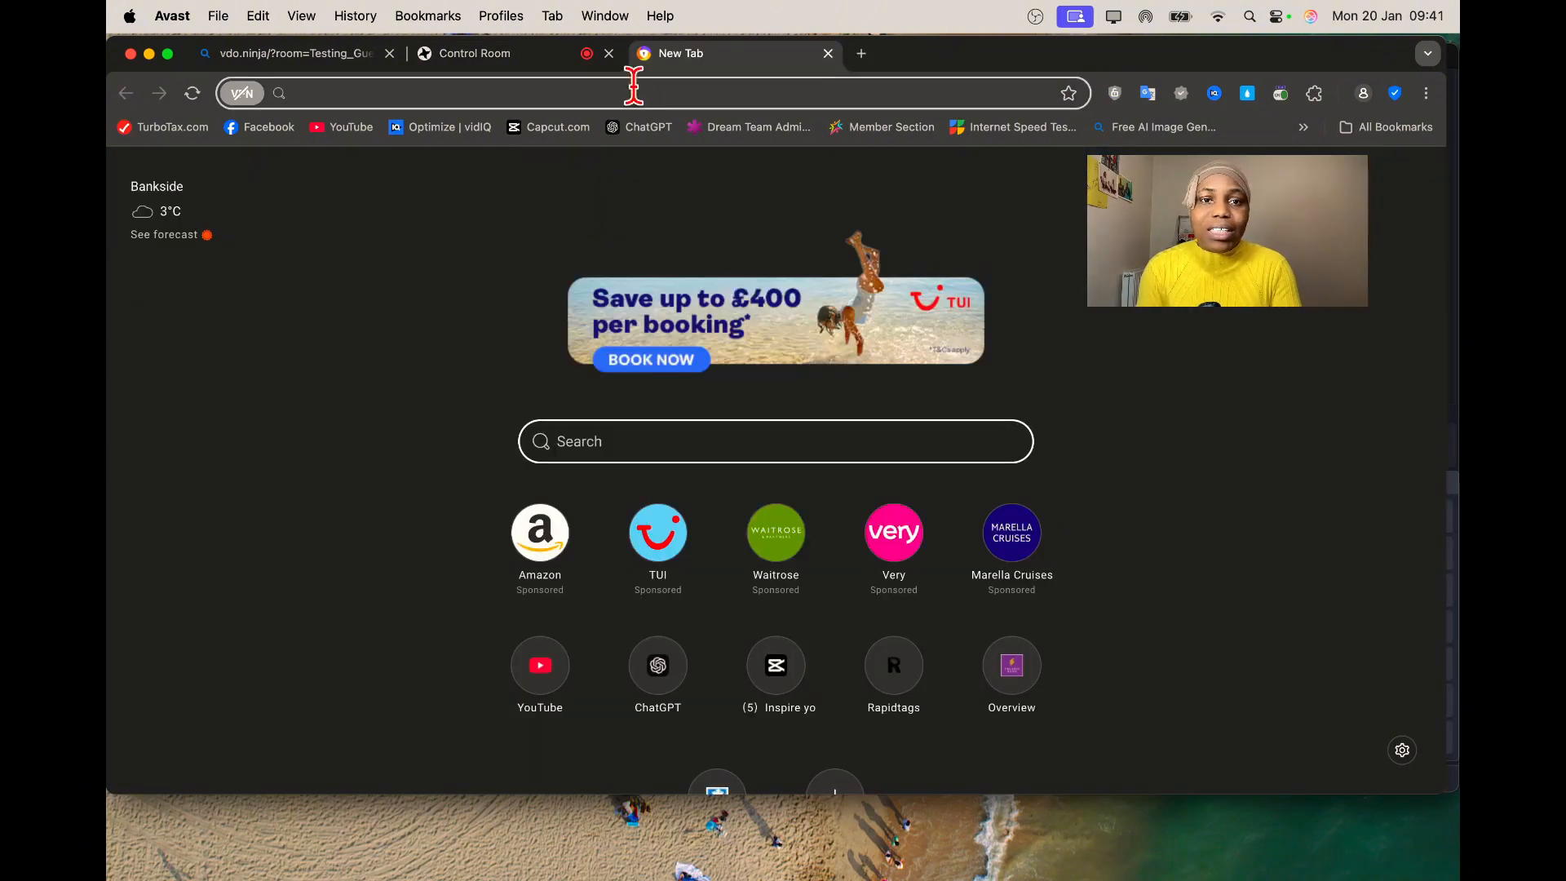
key("super+v")
key("Return")
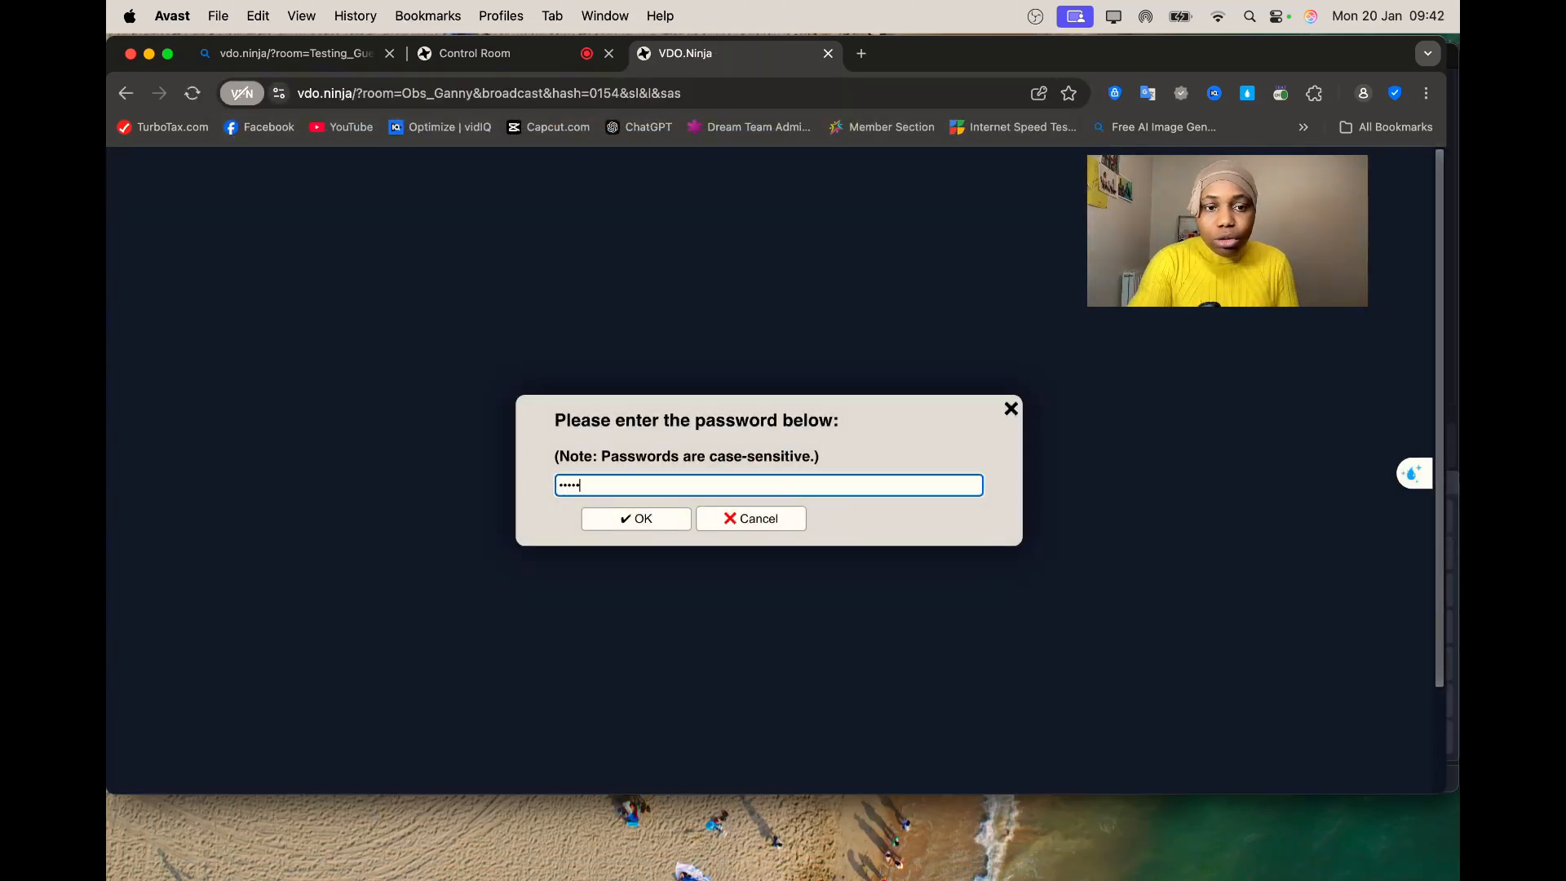
left_click(644, 519)
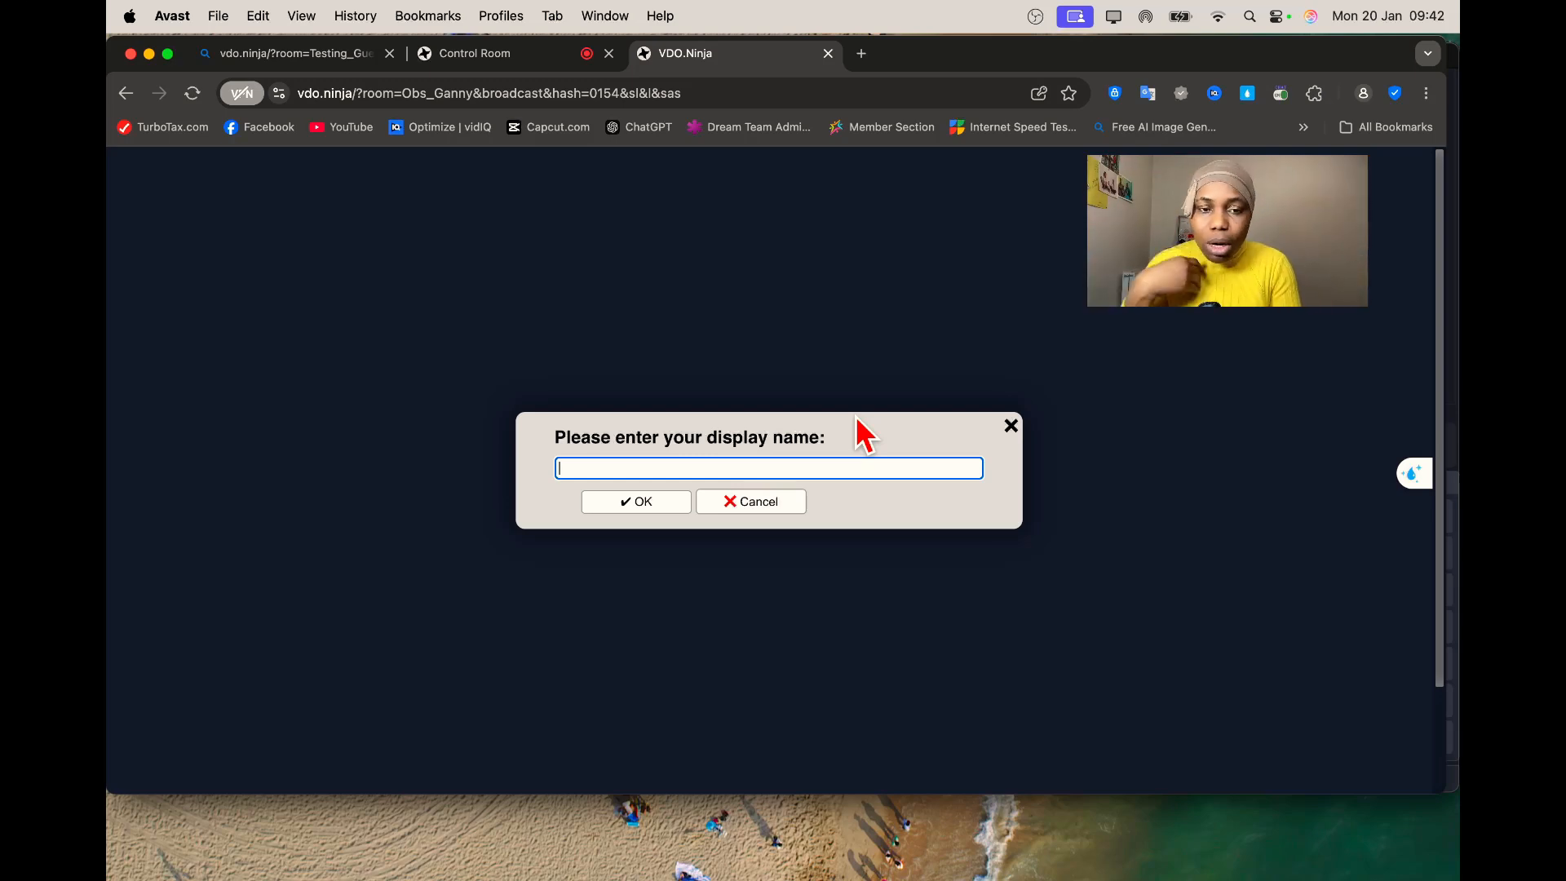
Enter the guest's display name and join the room with the camera
type("OLA")
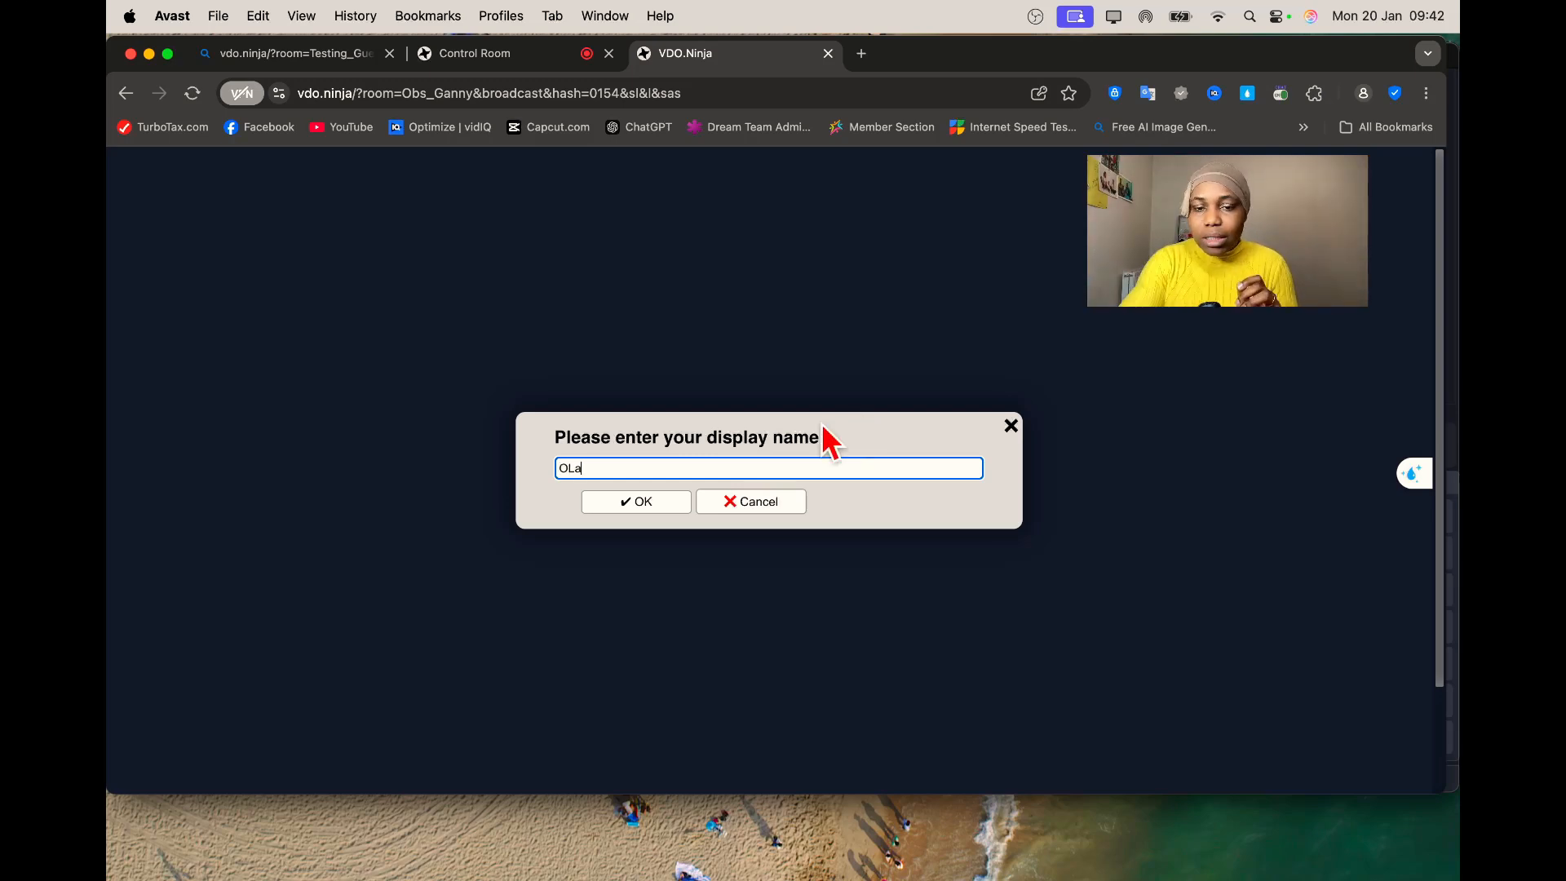
left_click(645, 501)
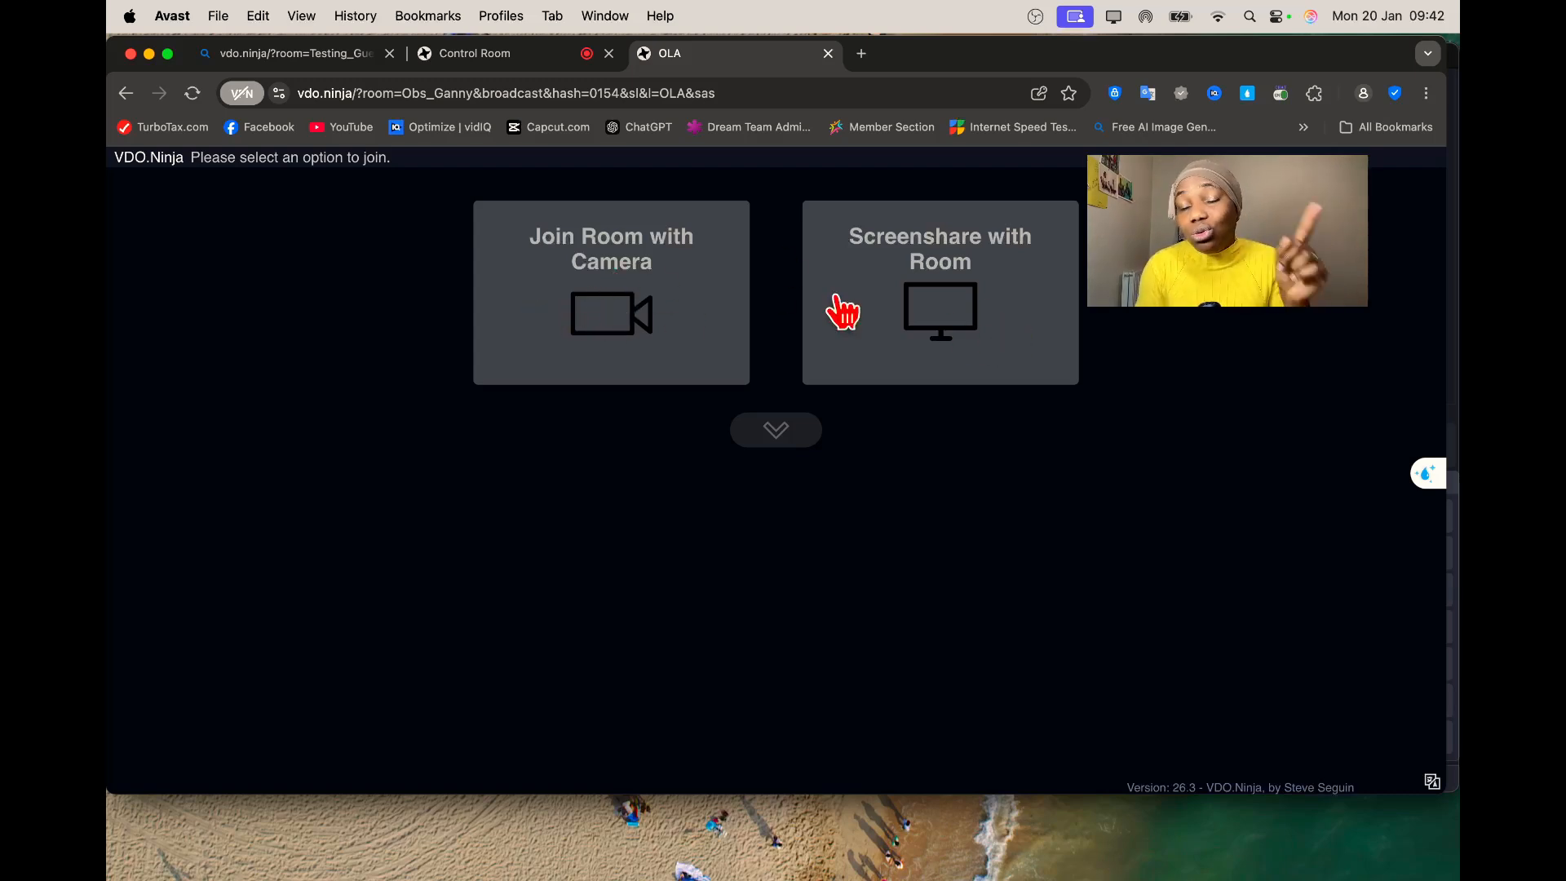
left_click(628, 271)
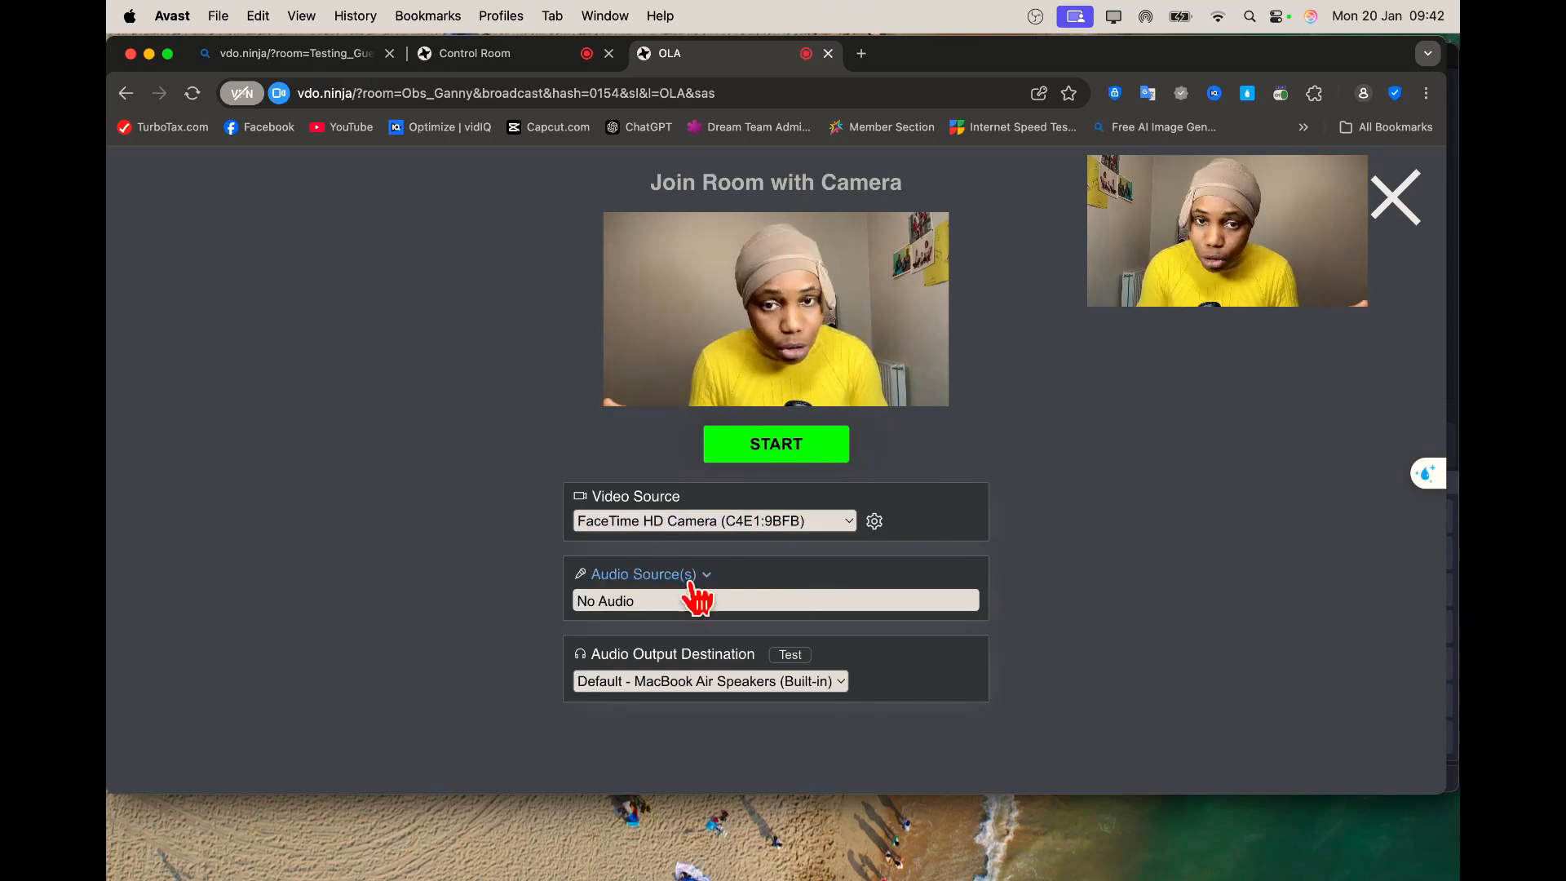
left_click(784, 451)
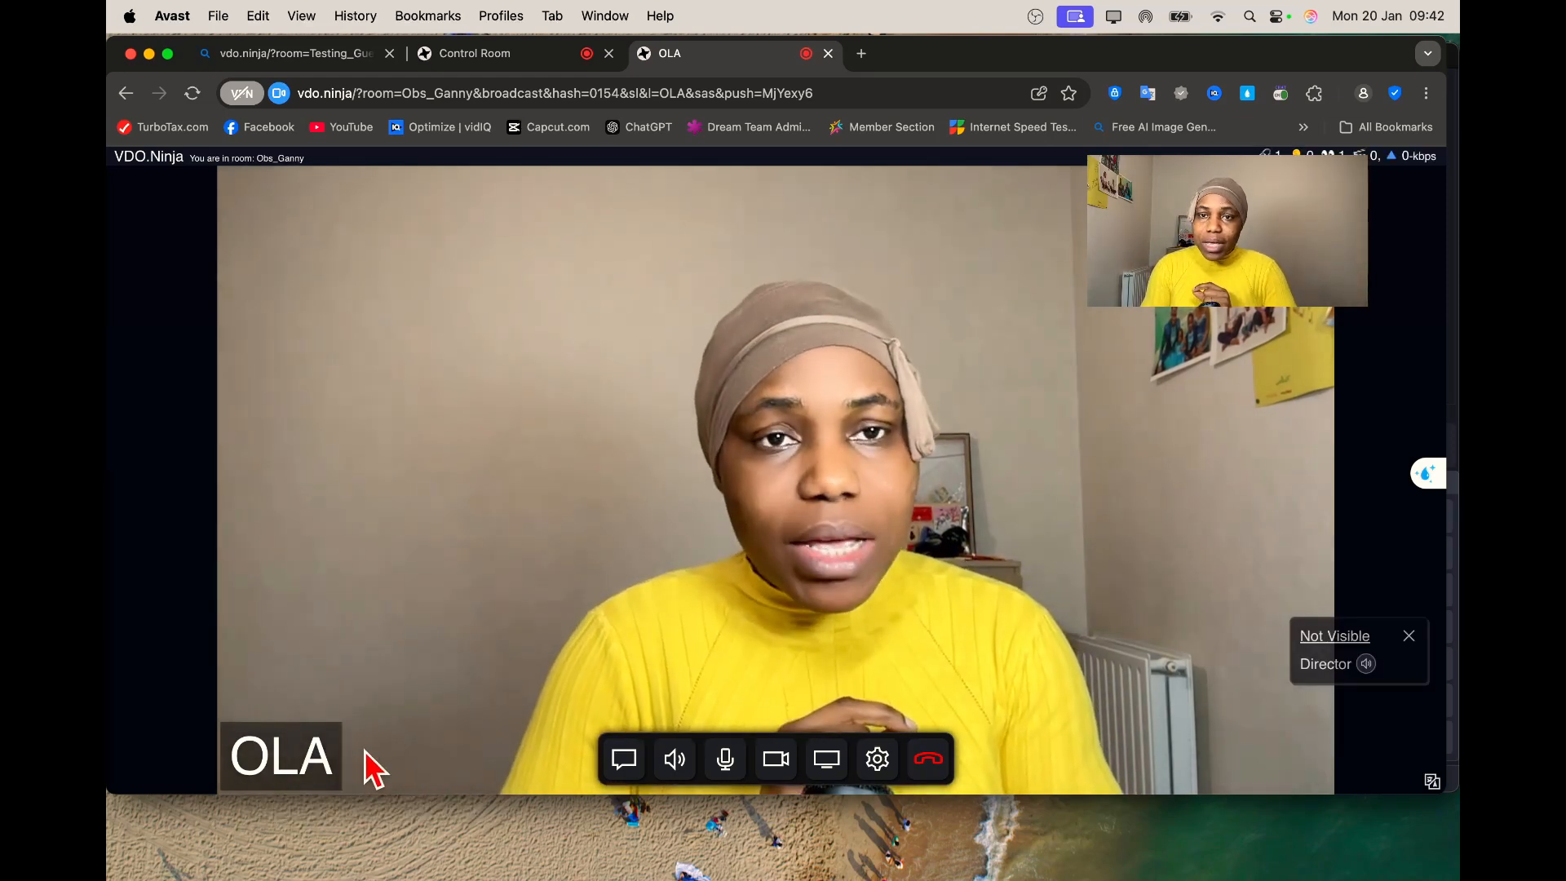
Check the guest in the control room, then open the same invite link in Google Chrome and submit the room password
left_click(499, 54)
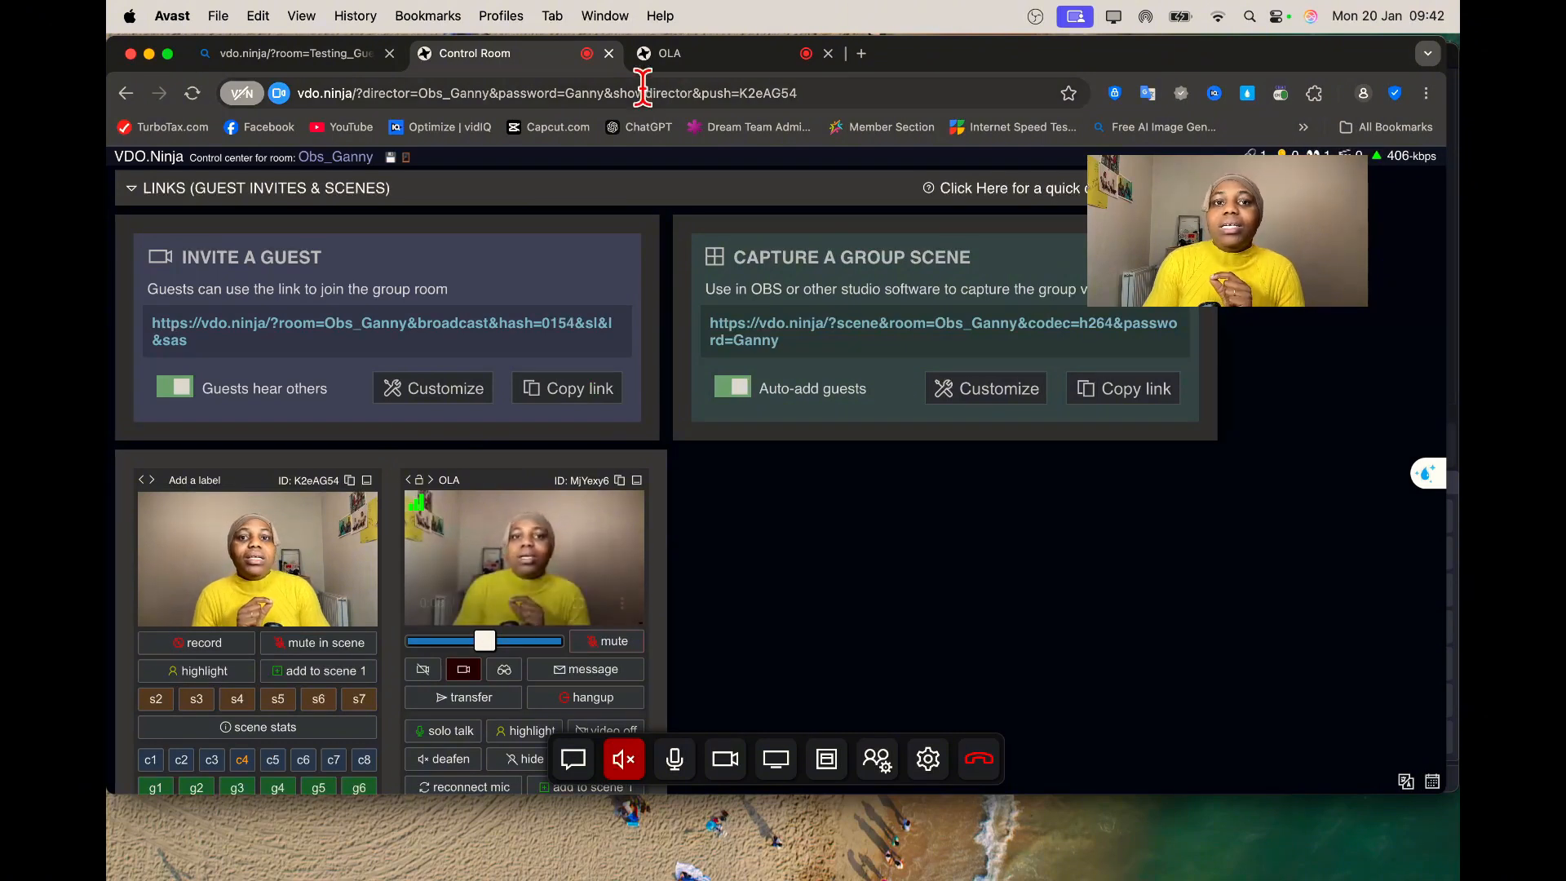
left_click(862, 54)
key("super+v")
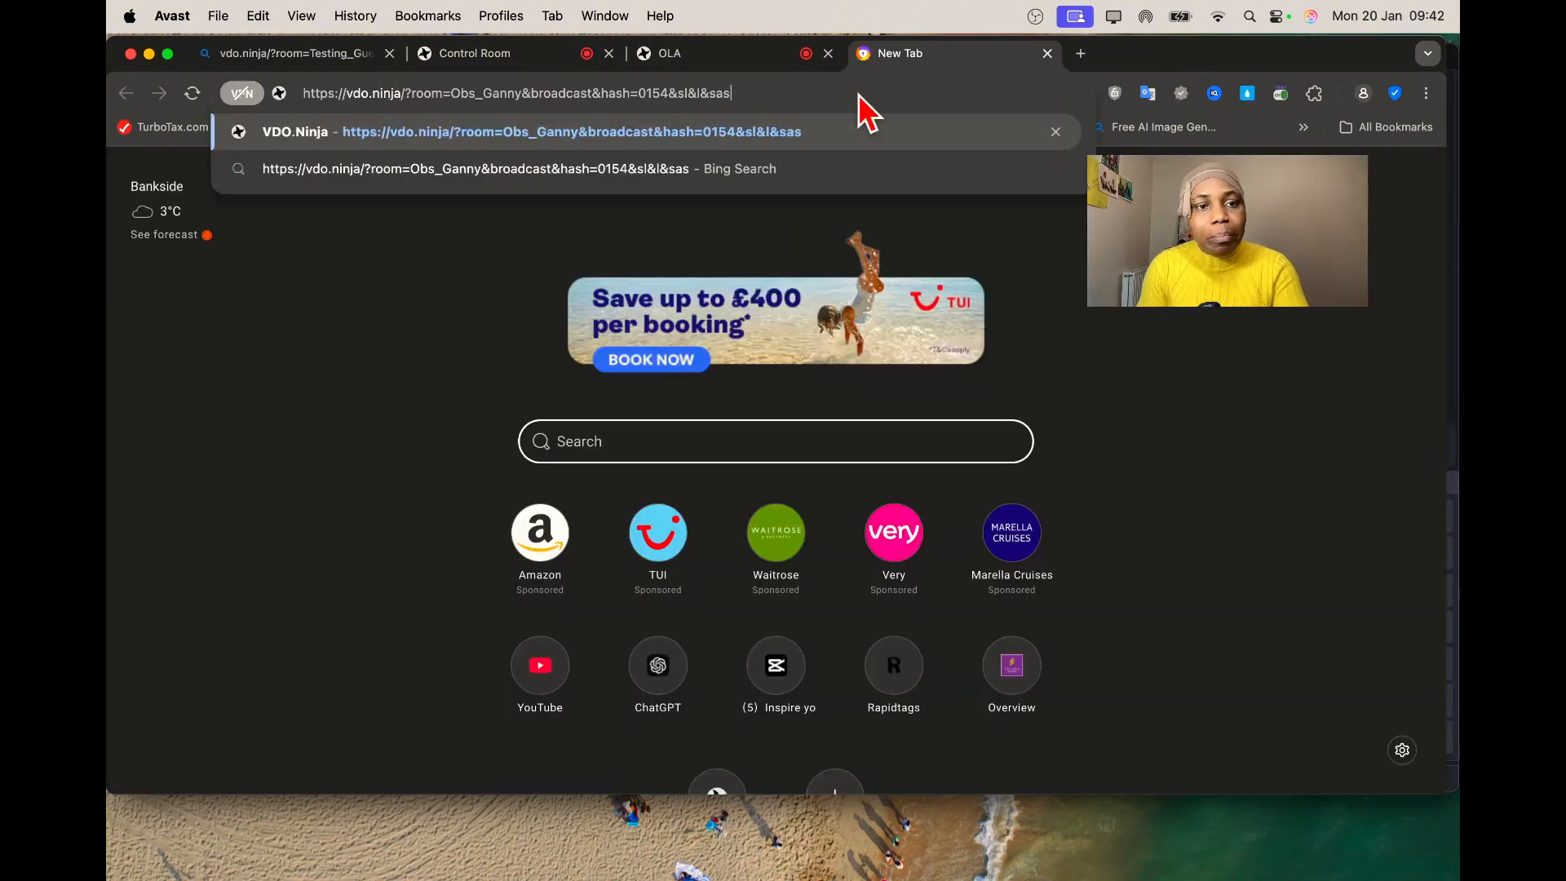
key("Return")
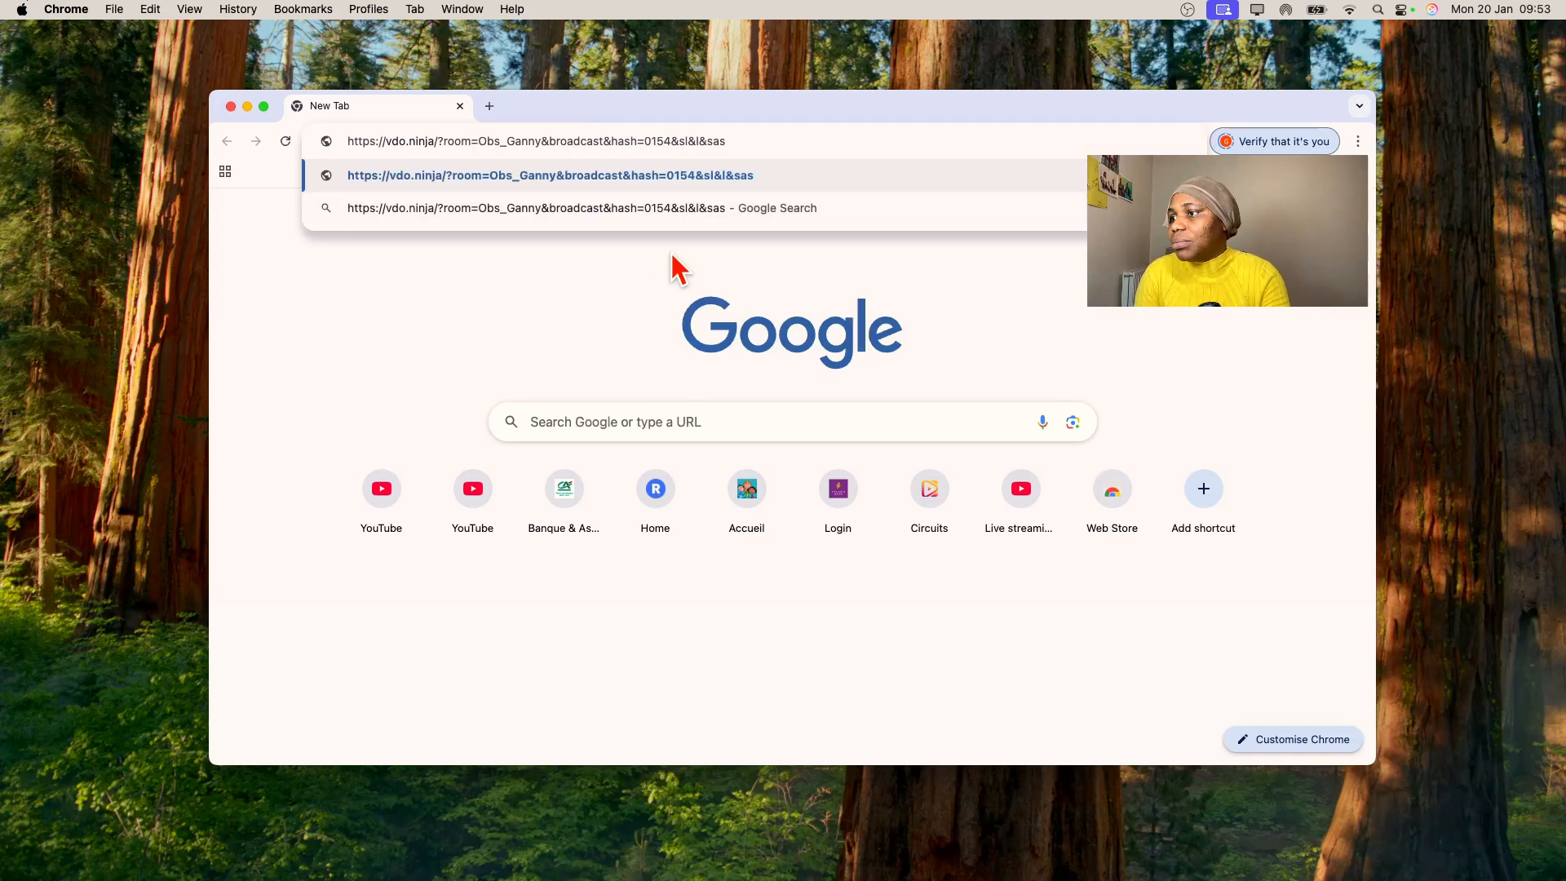
key("Return")
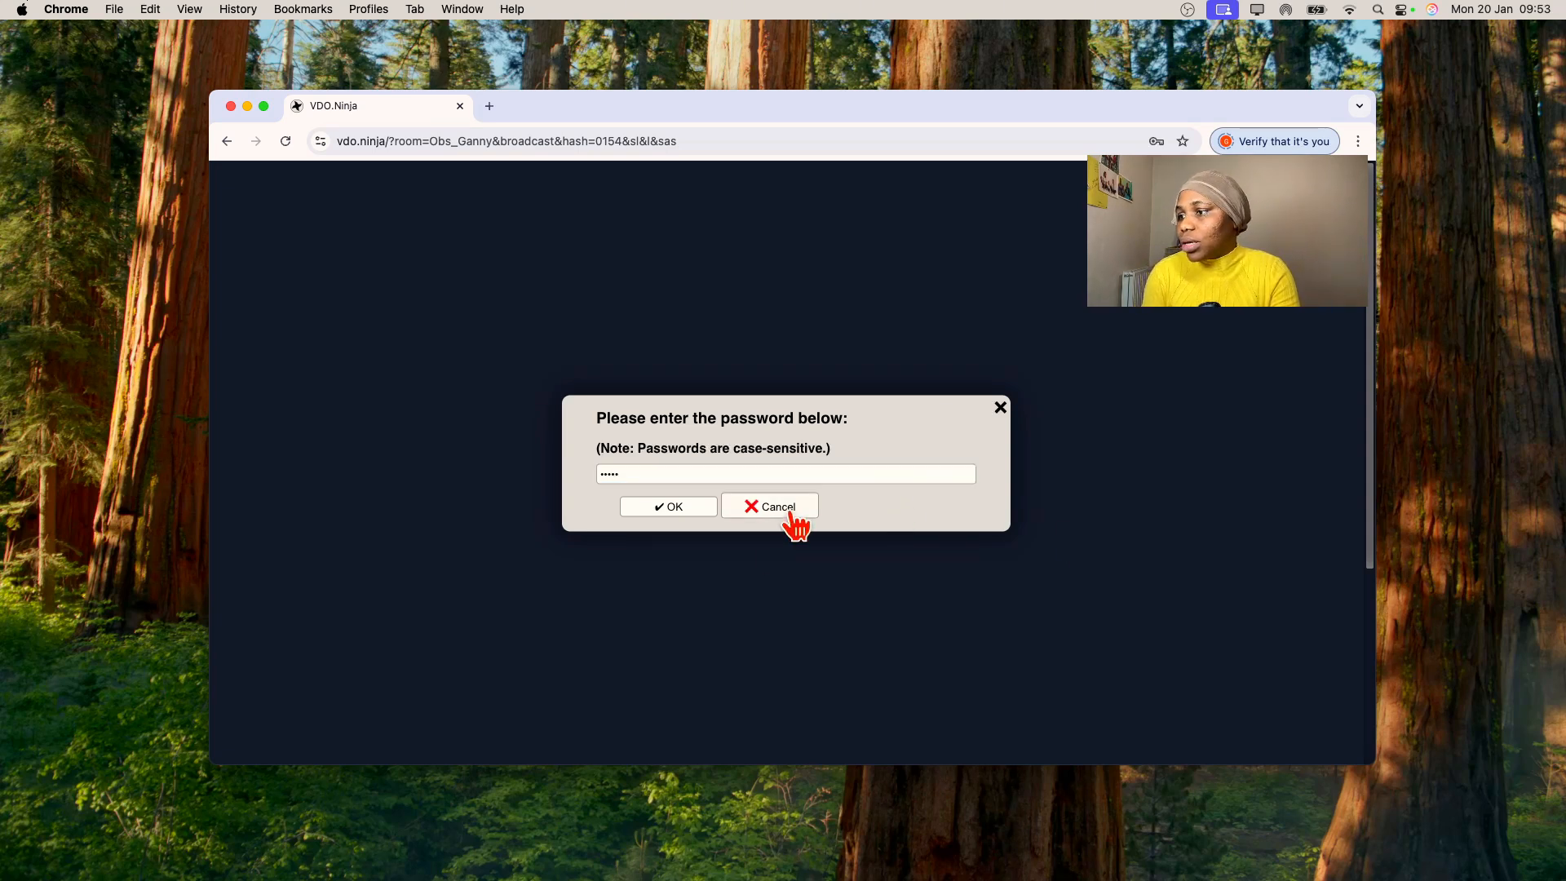
left_click(692, 505)
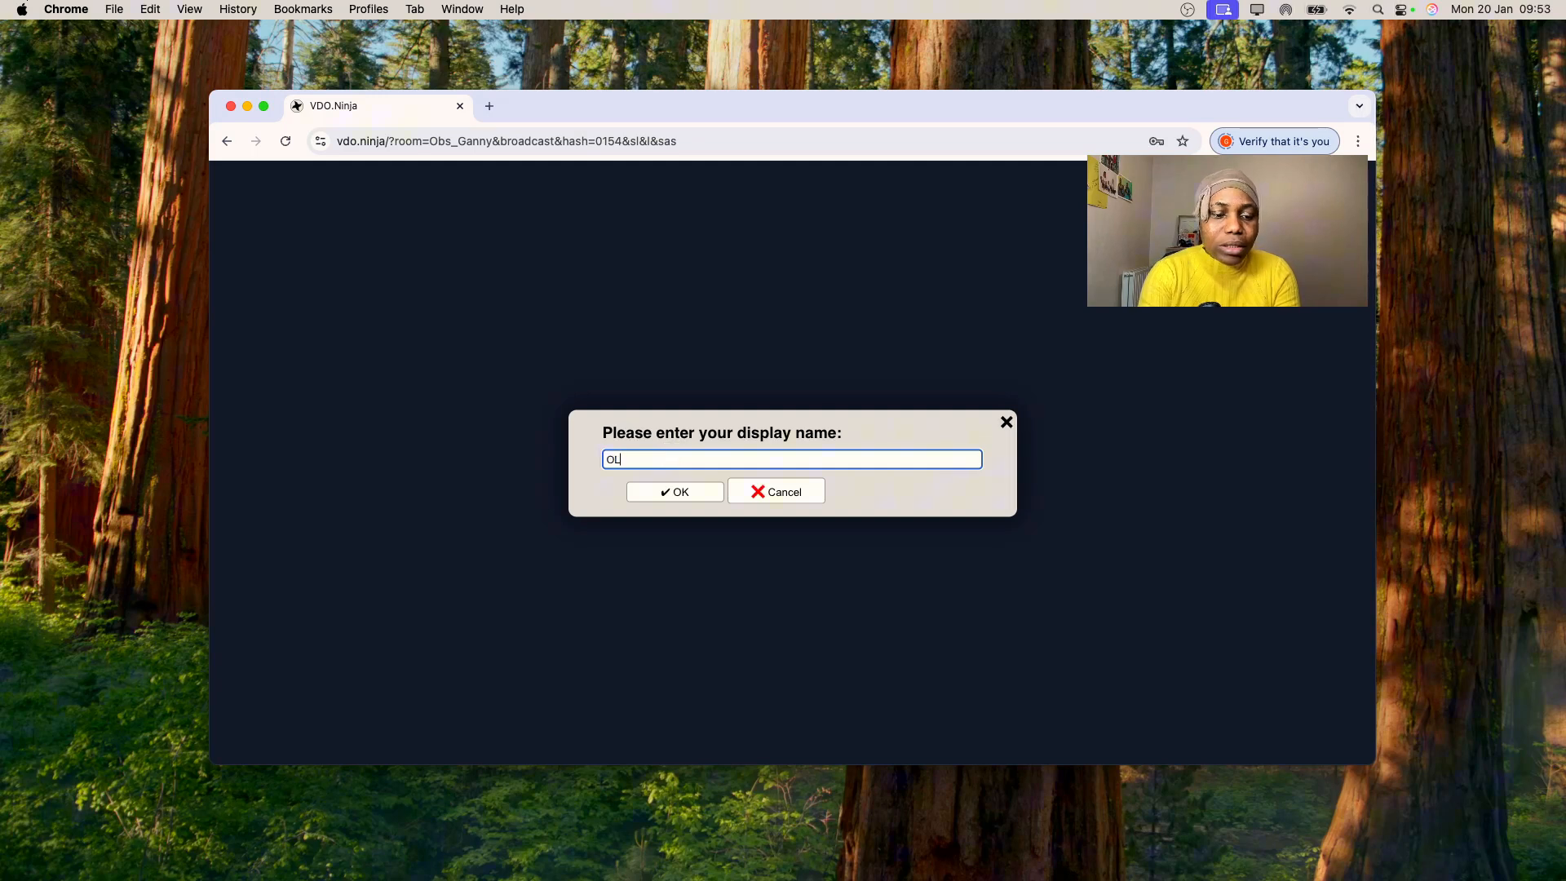
Enter the guest's display name and join the room by screenshare, sharing the entire Screen 2
left_click(689, 497)
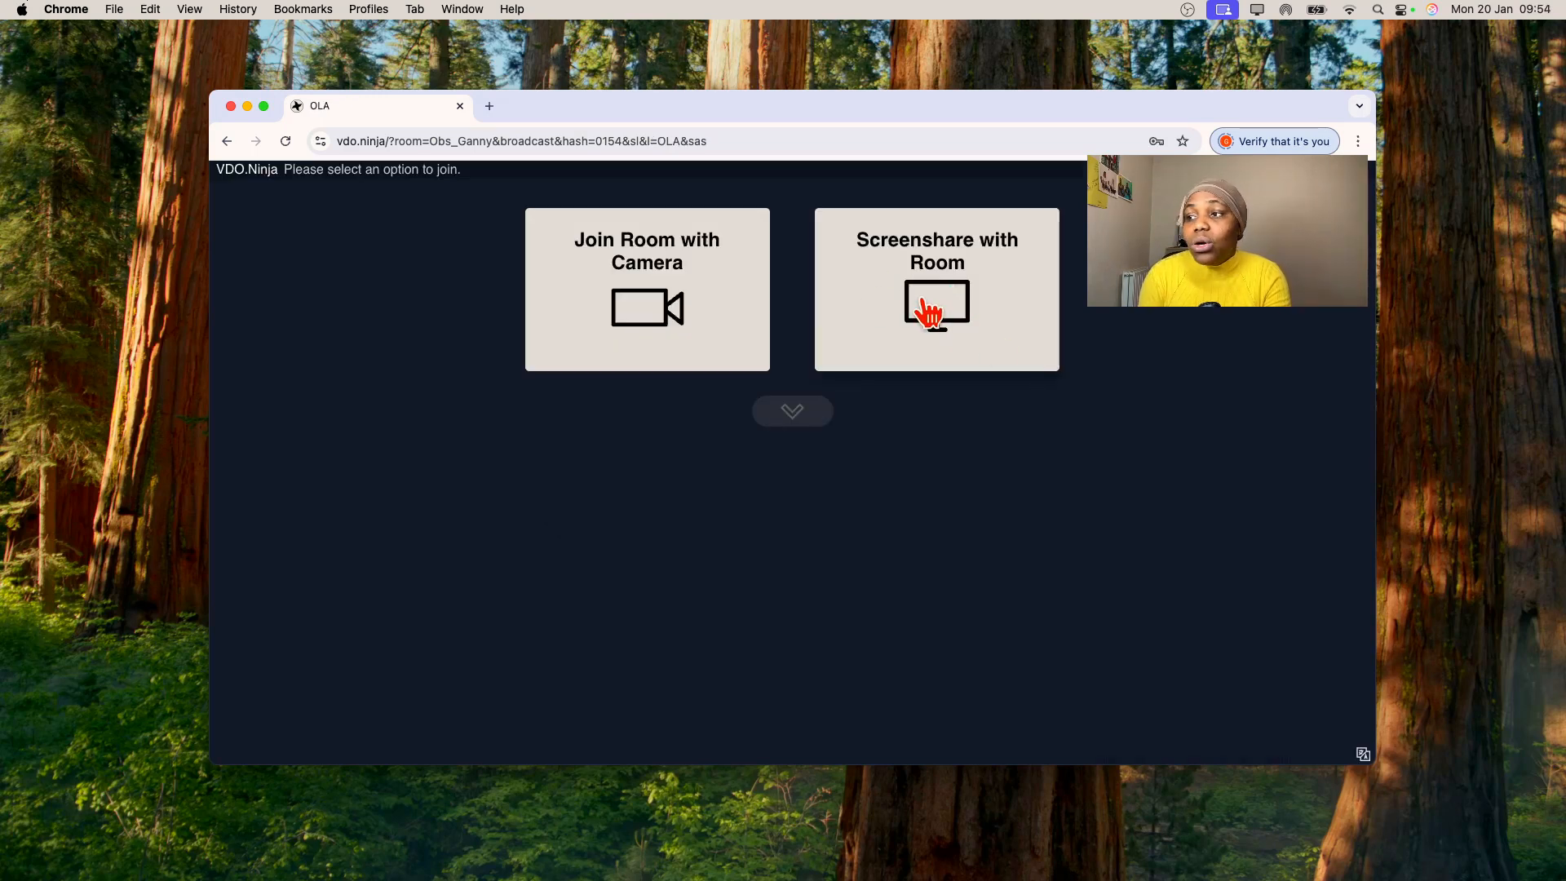
left_click(929, 310)
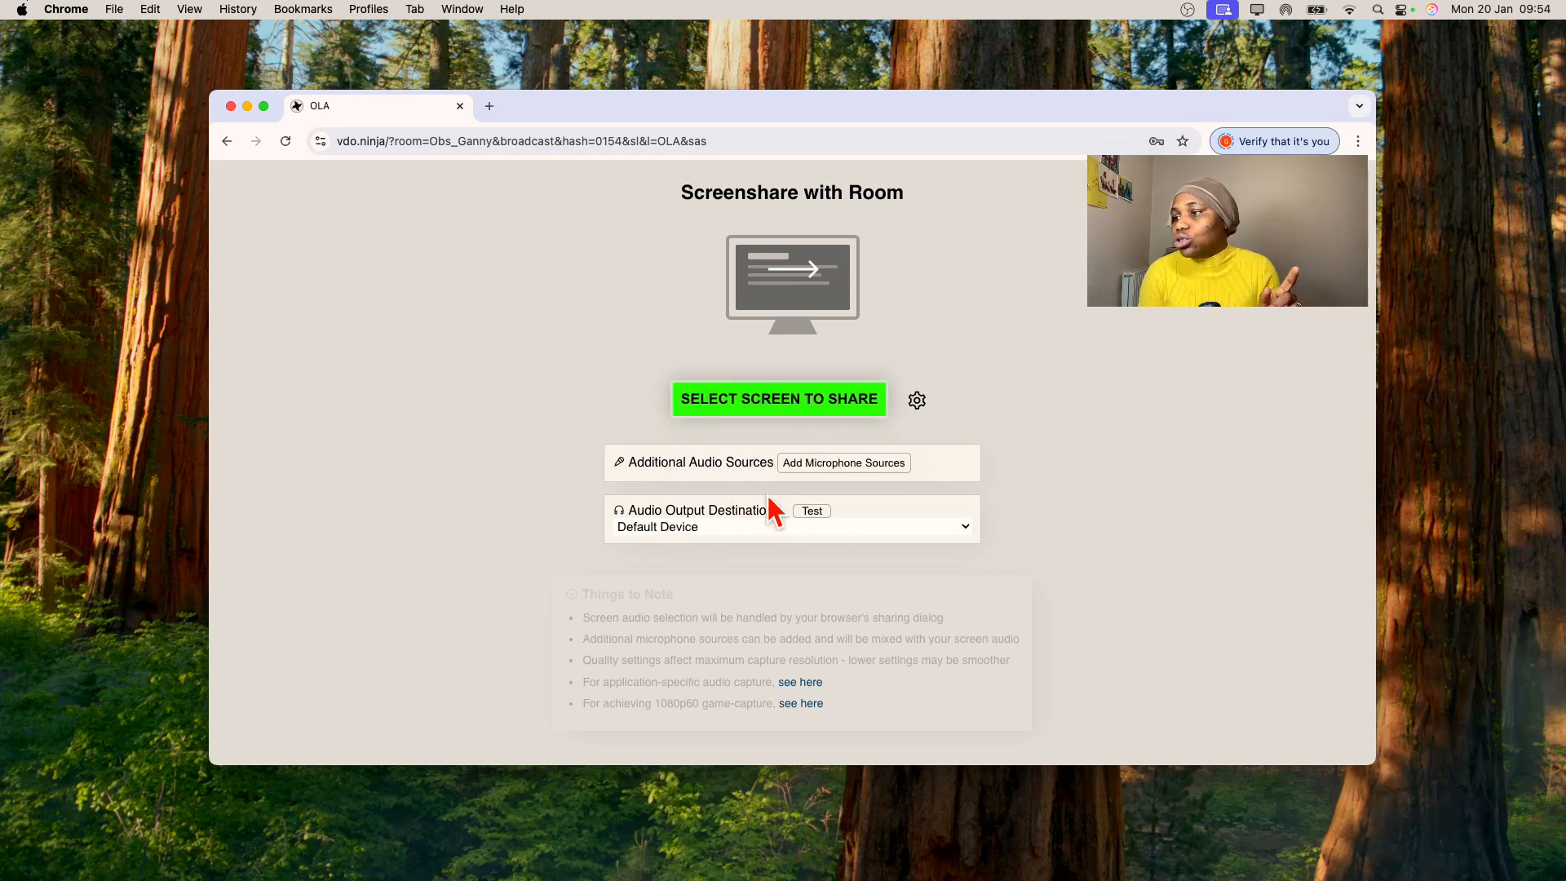
left_click(748, 402)
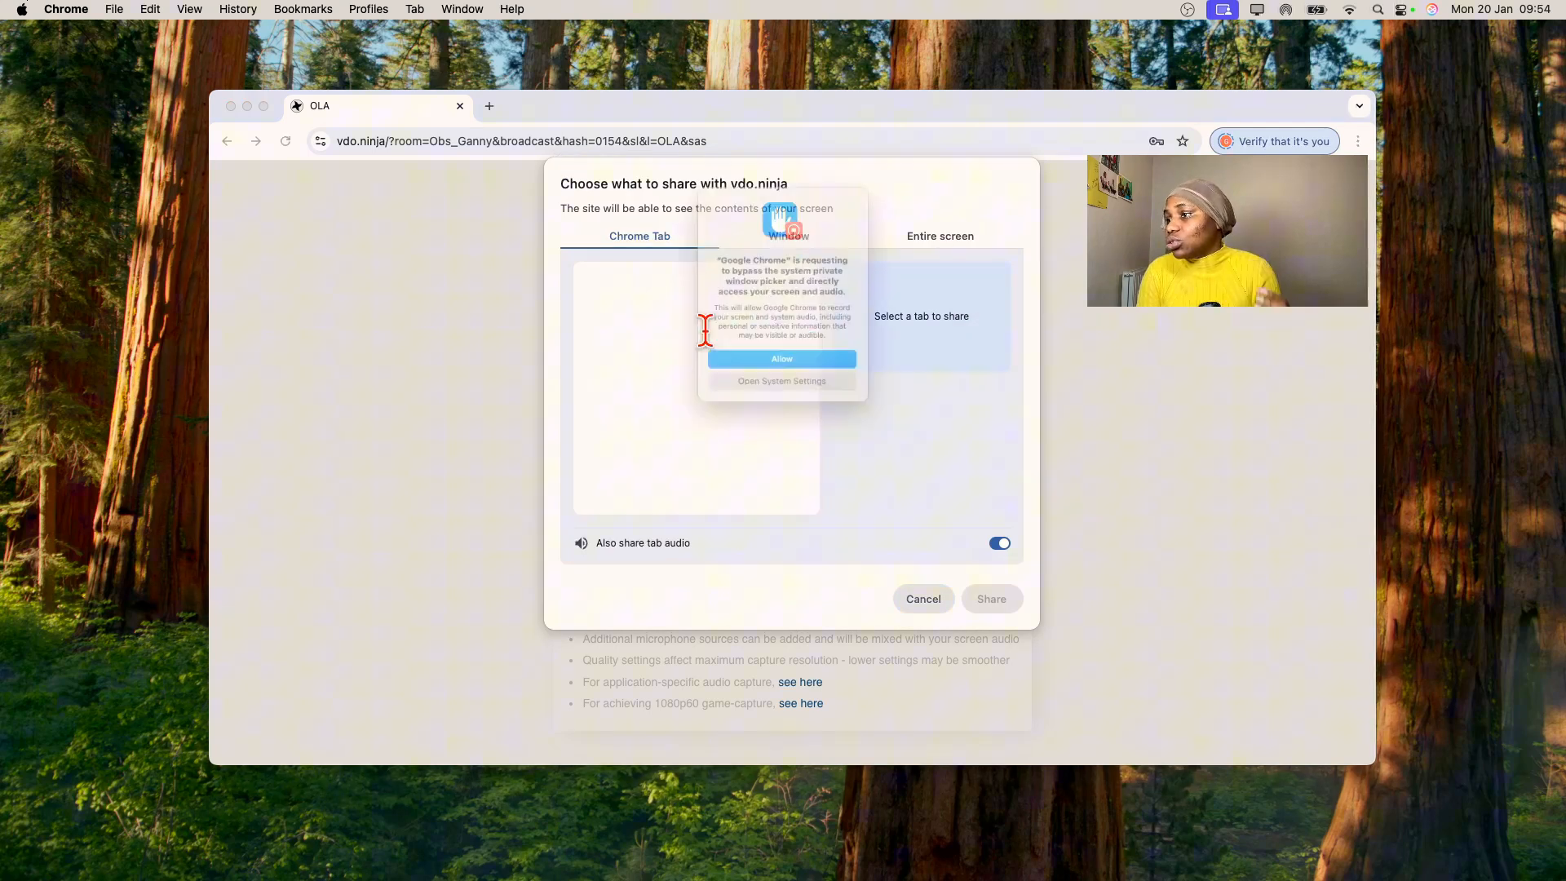
left_click(822, 378)
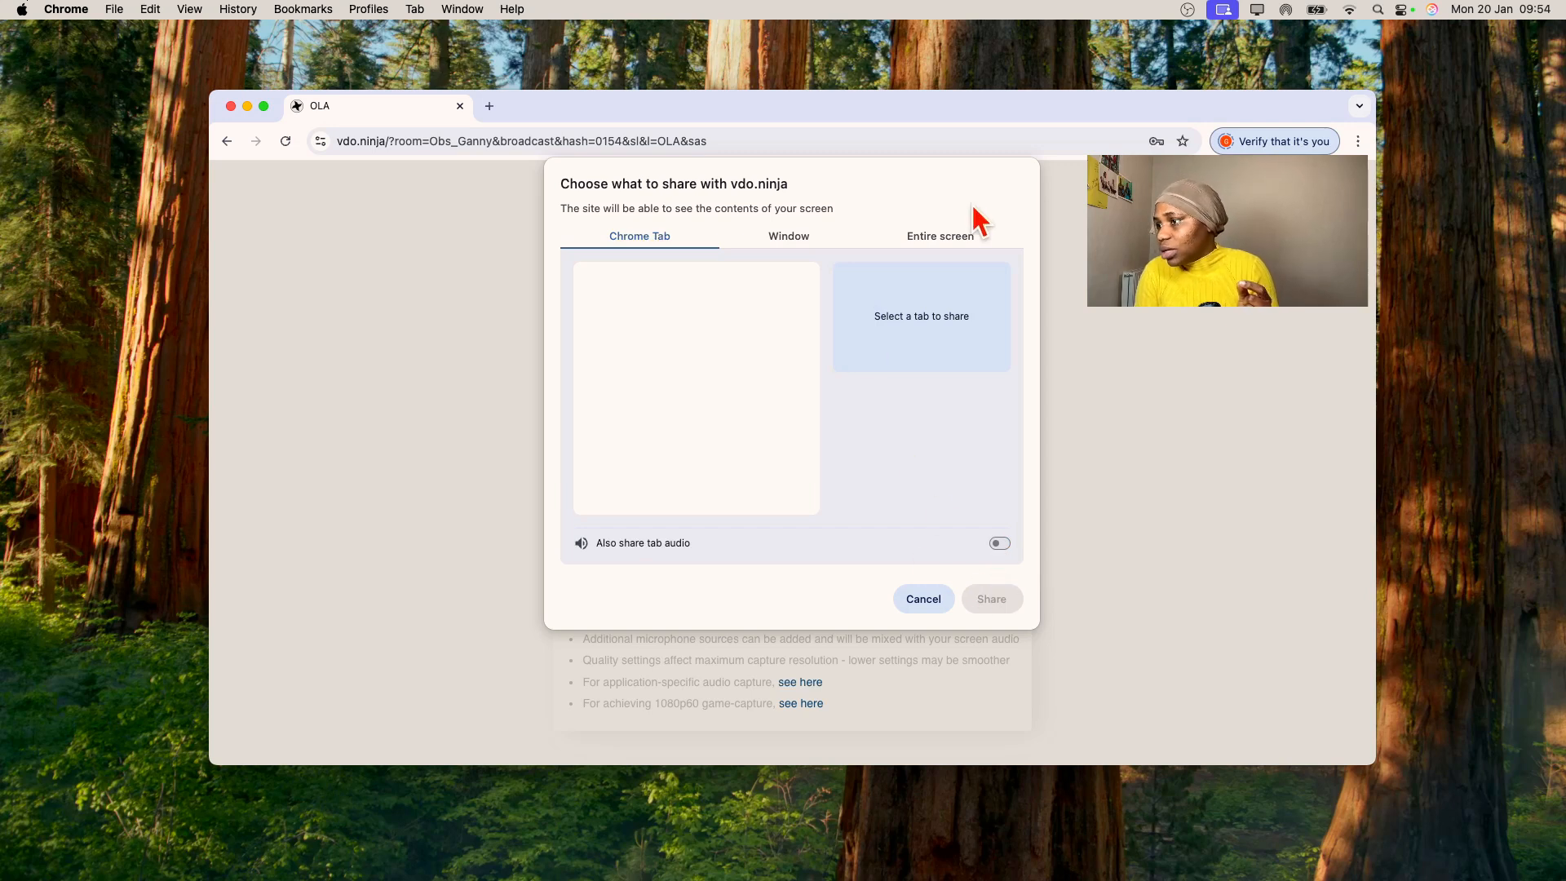
left_click(953, 235)
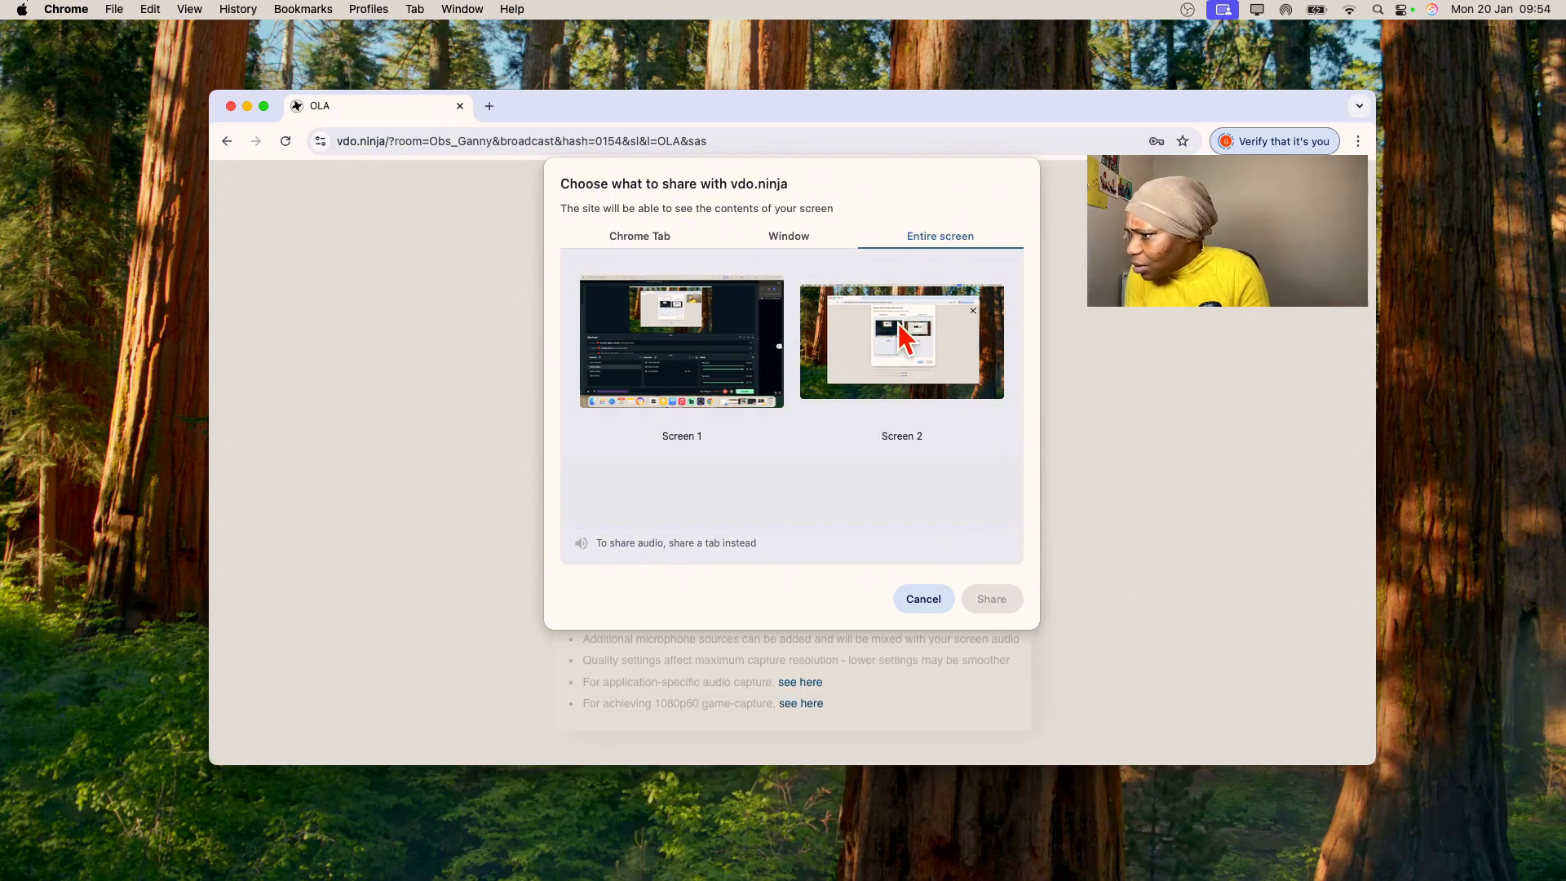
left_click(931, 350)
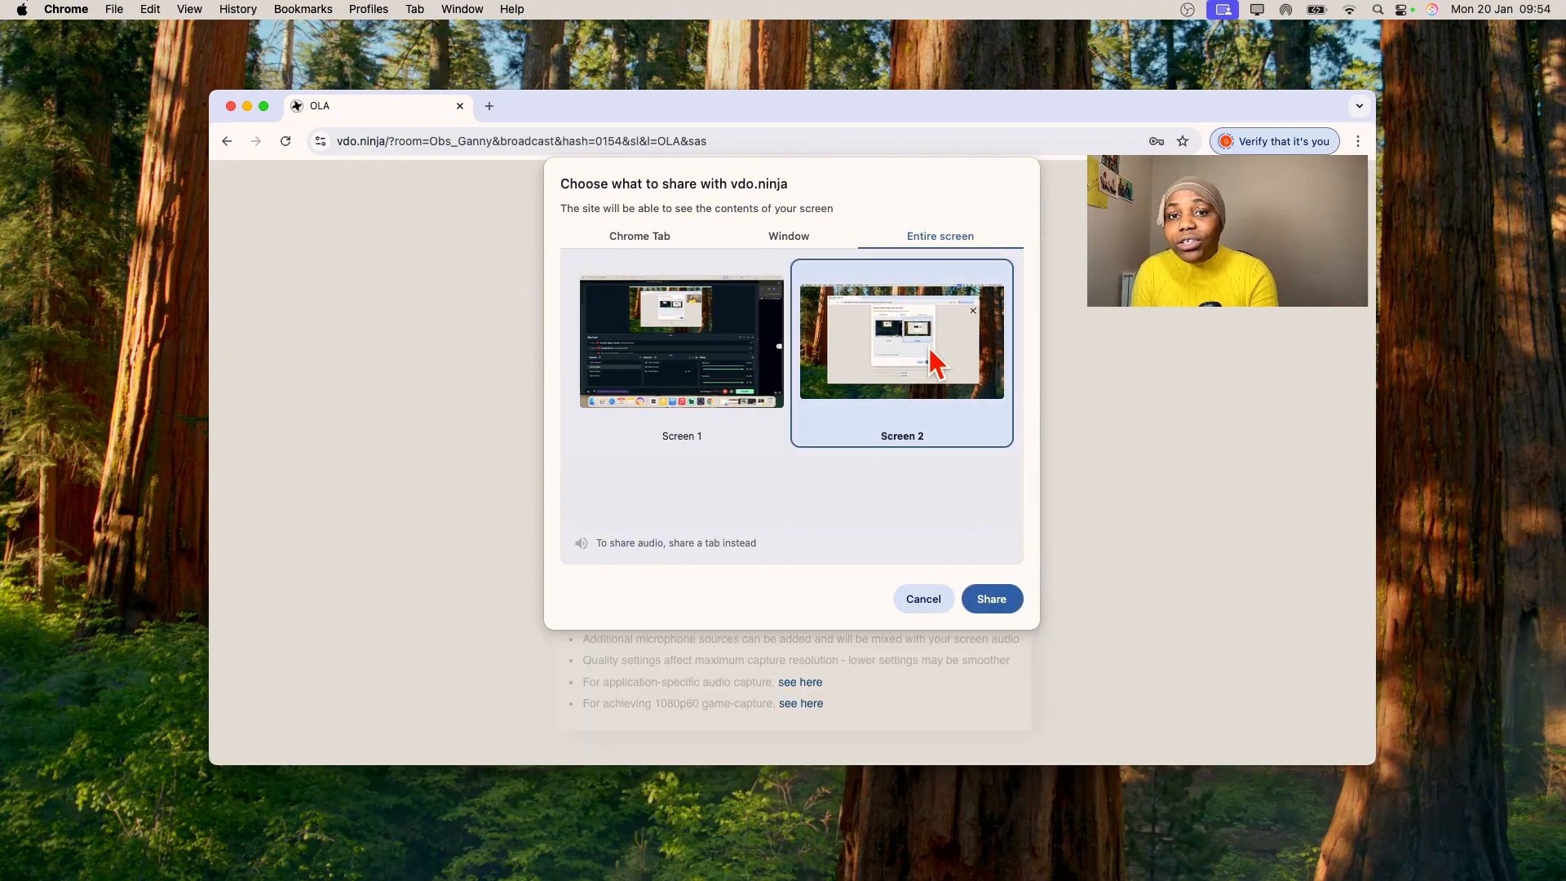
left_click(992, 600)
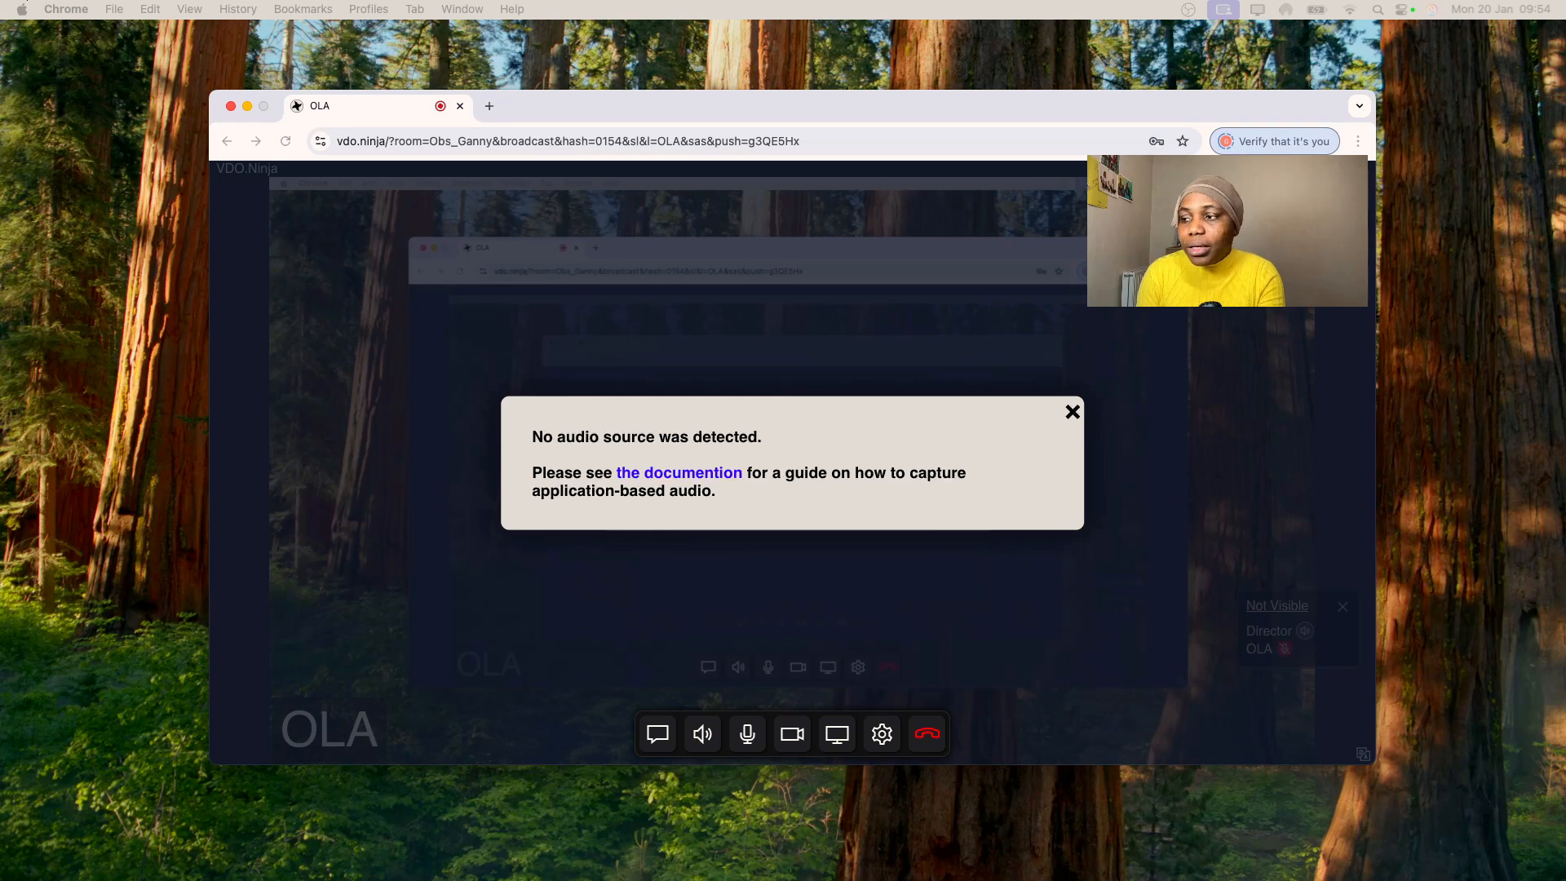
left_click(355, 416)
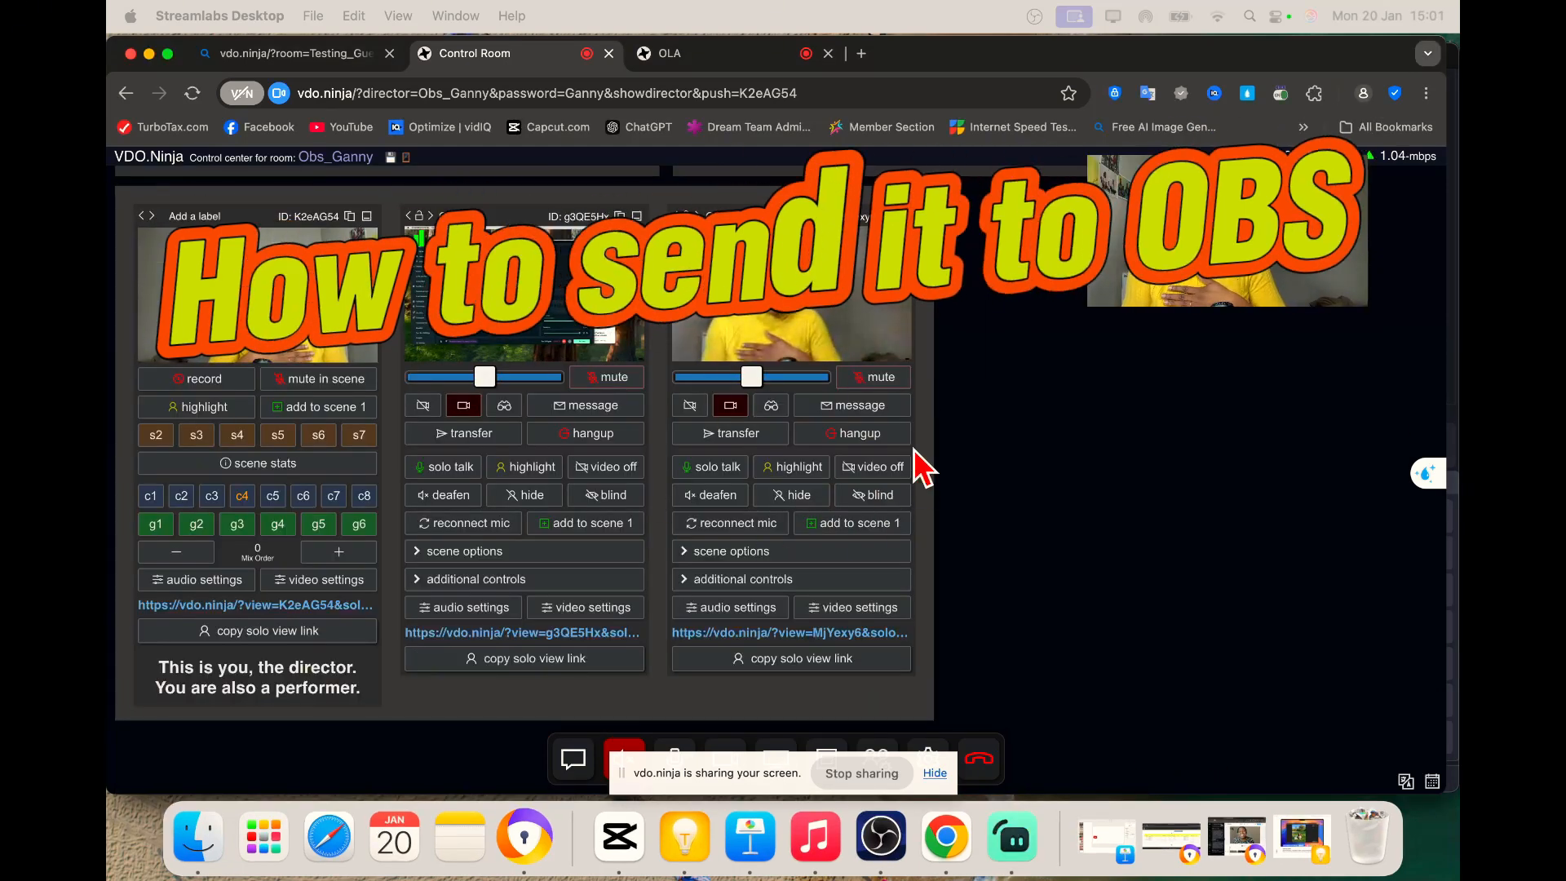
Copy the solo view link of the guest's camera feed in the control room
left_click(780, 659)
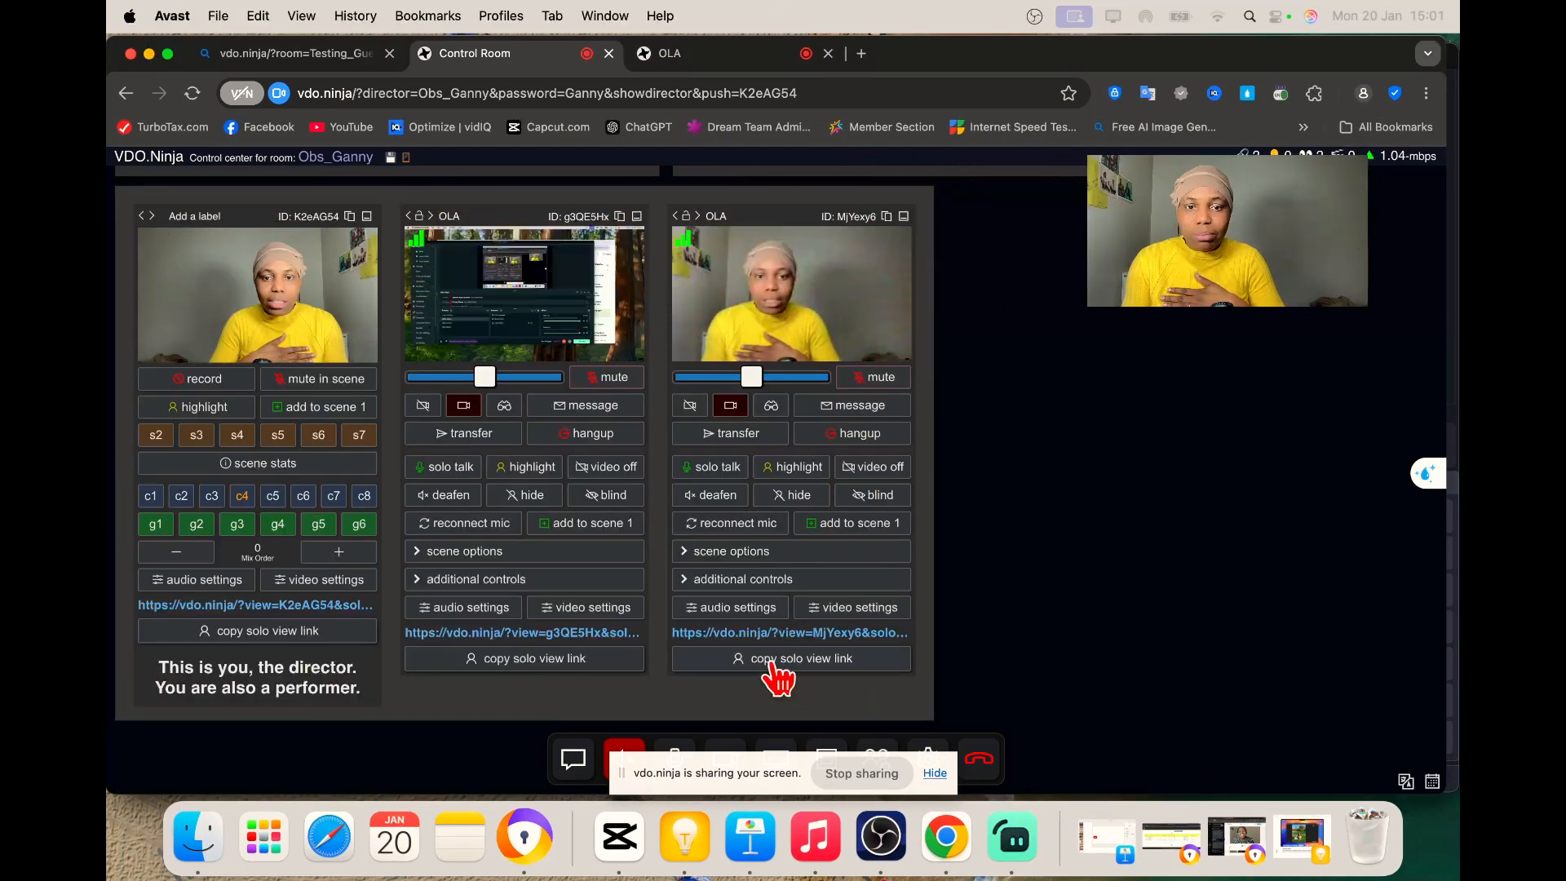
left_click(772, 663)
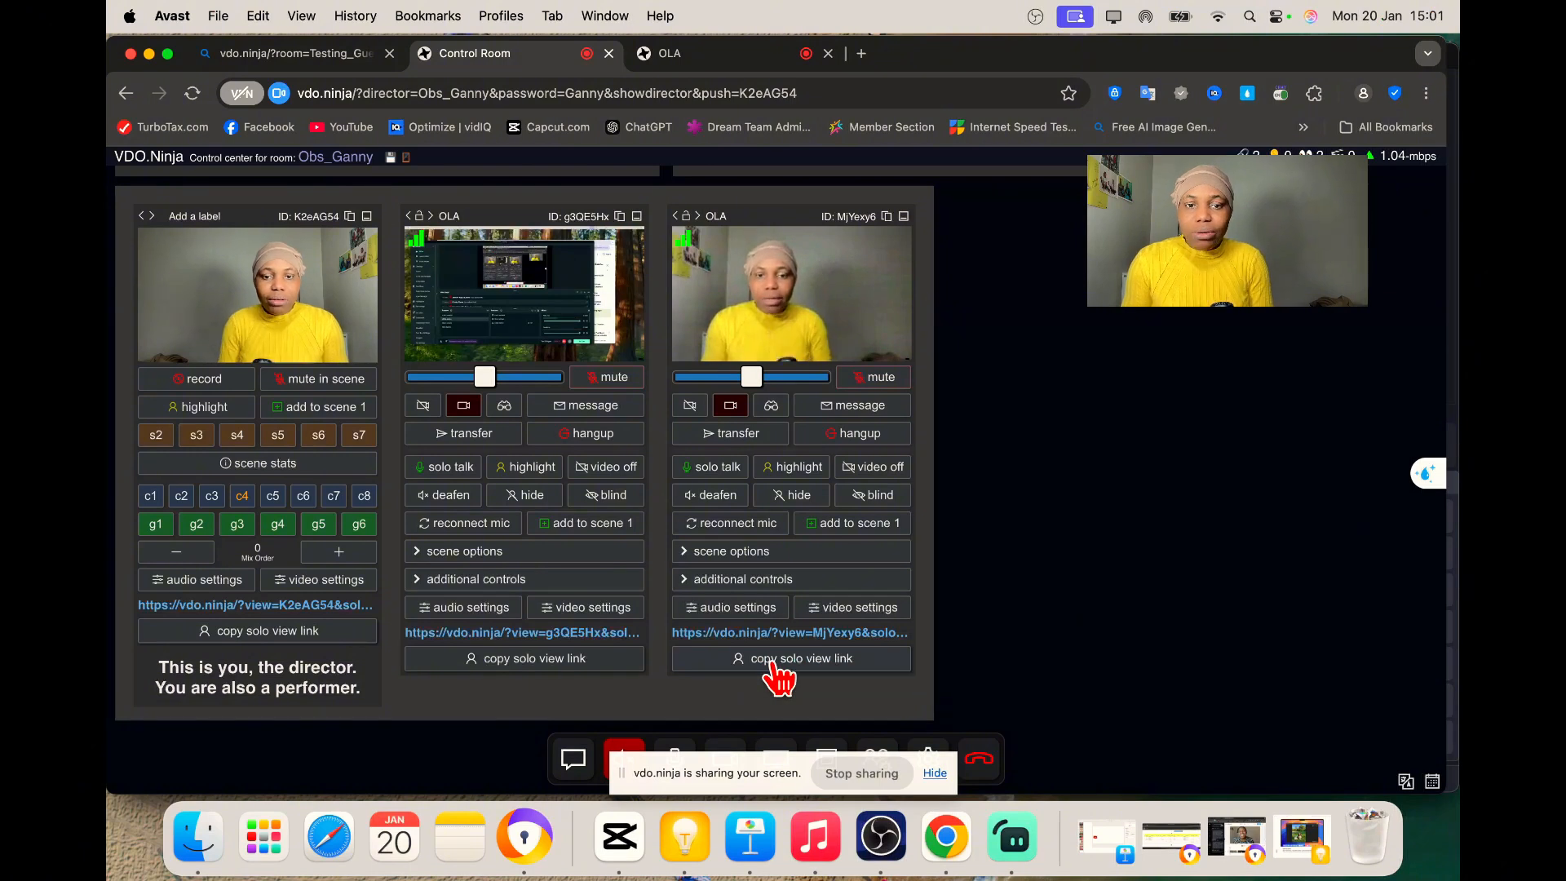
left_click(772, 663)
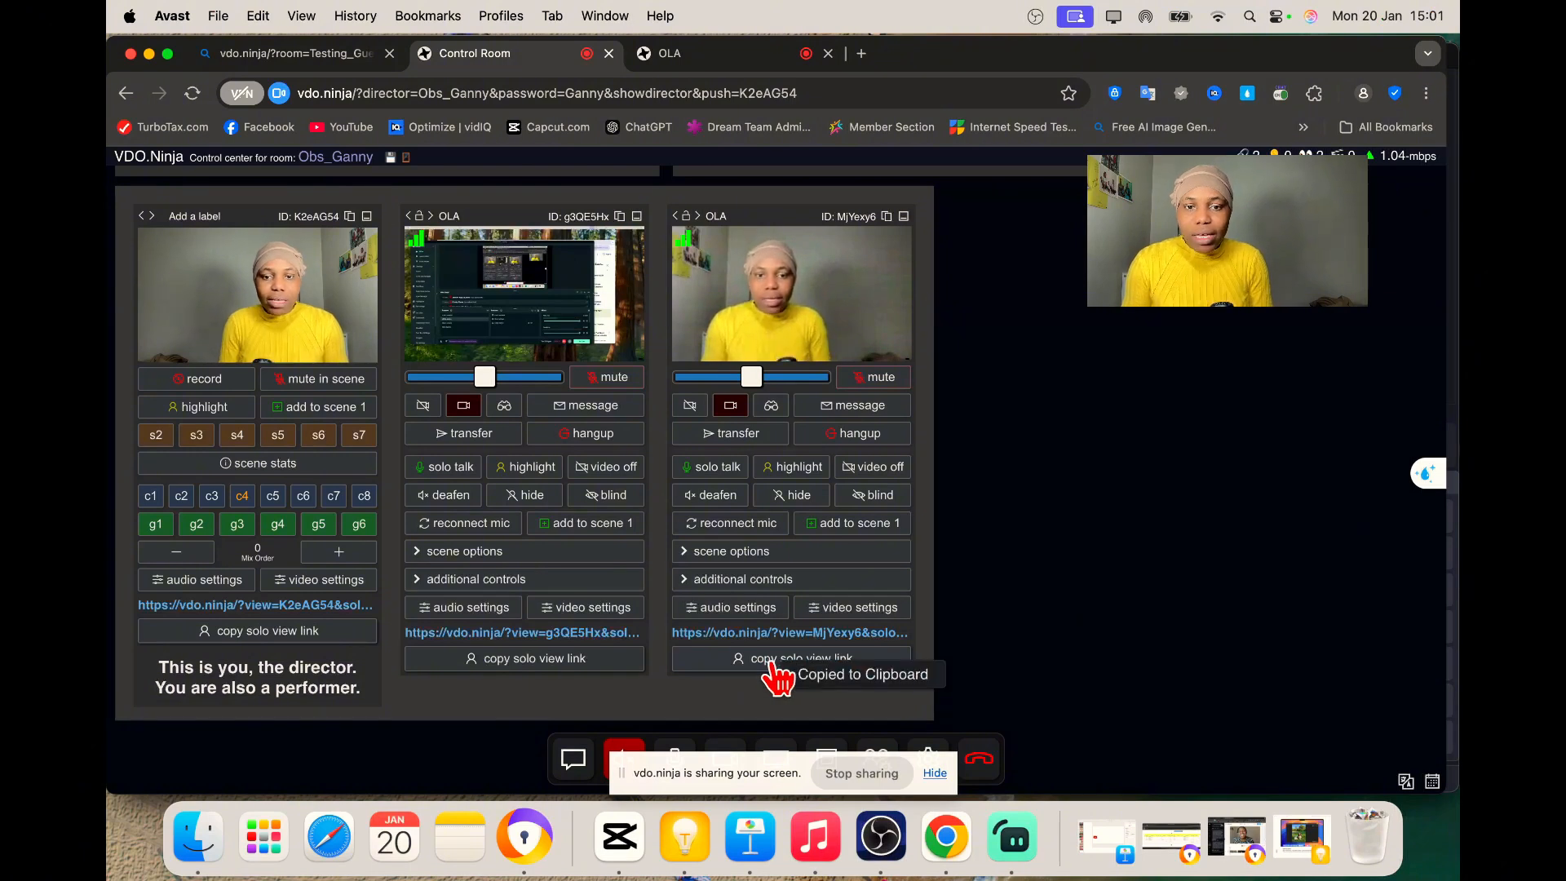
Switch to OBS, remove the existing guest cam scene and add a scene named with the guest's name followed by "Camera"
left_click(885, 856)
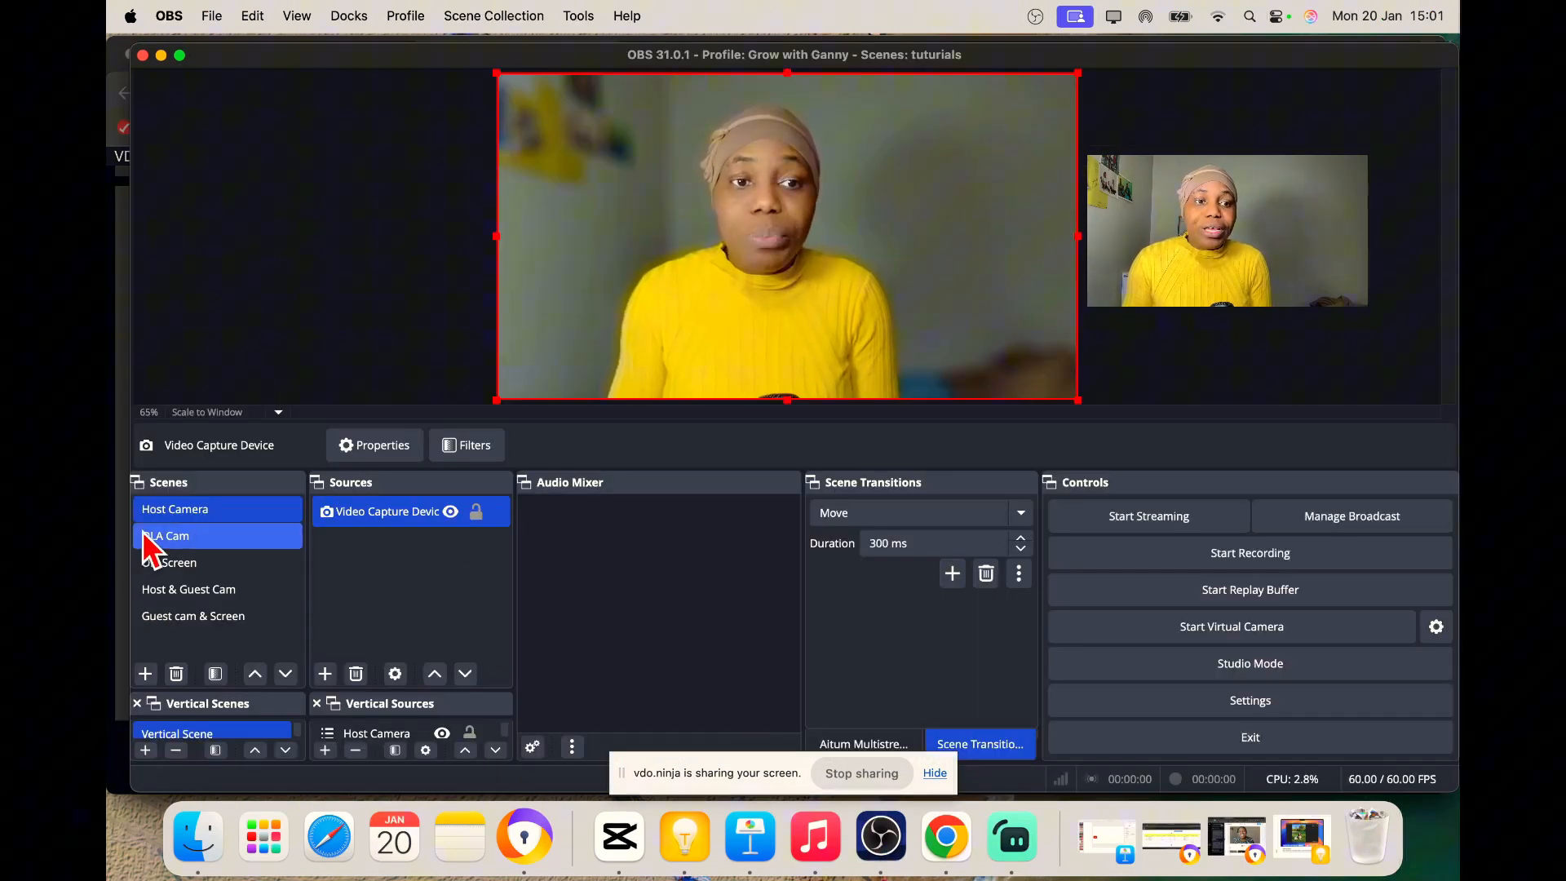
left_click(194, 538)
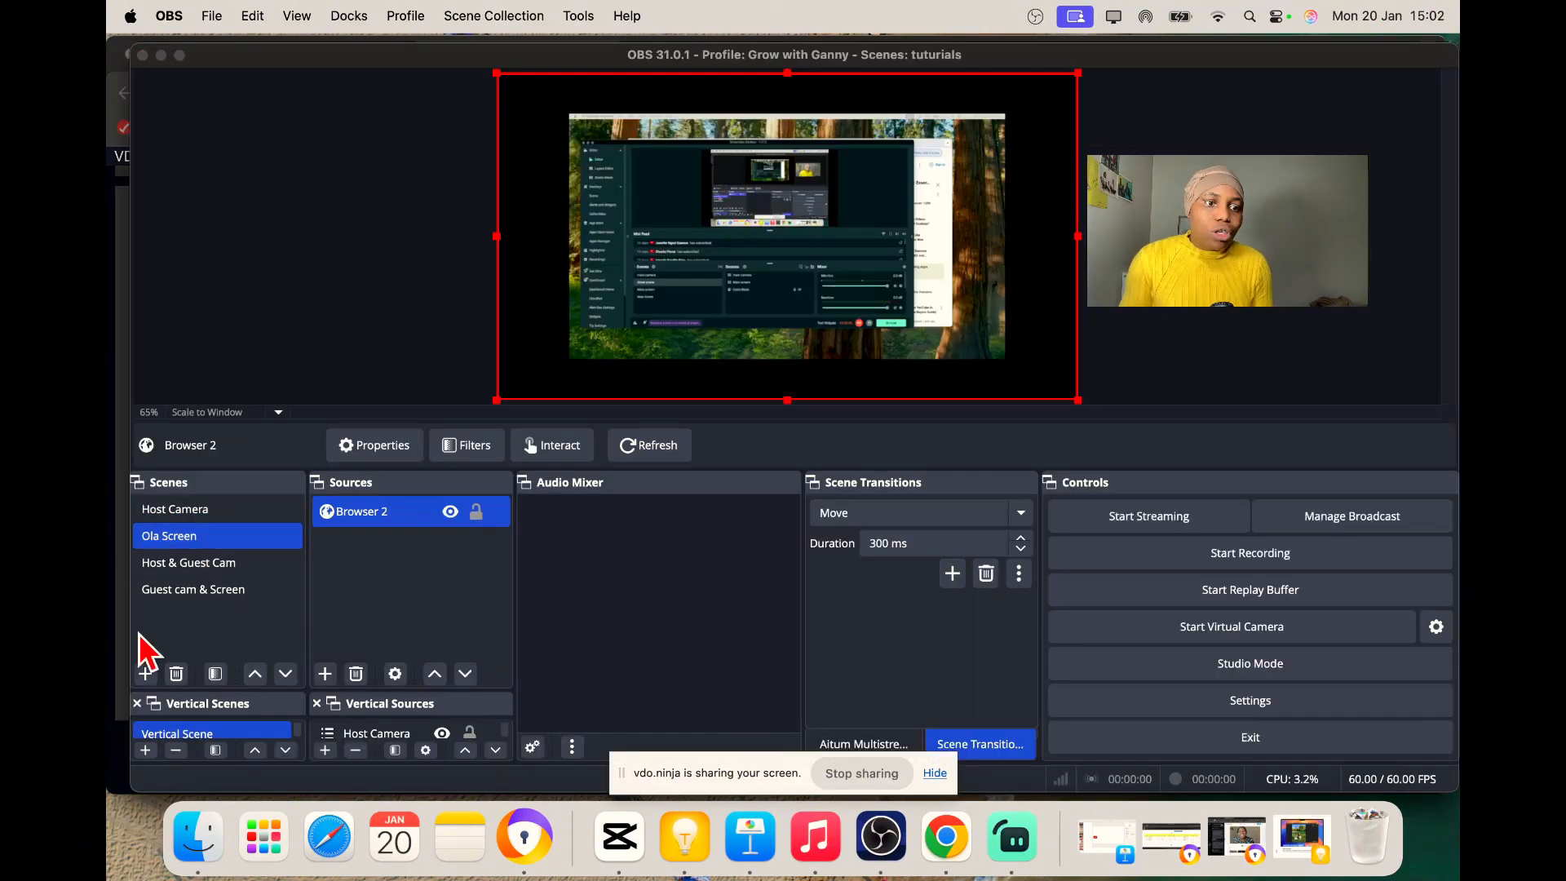
left_click(146, 675)
left_click(705, 407)
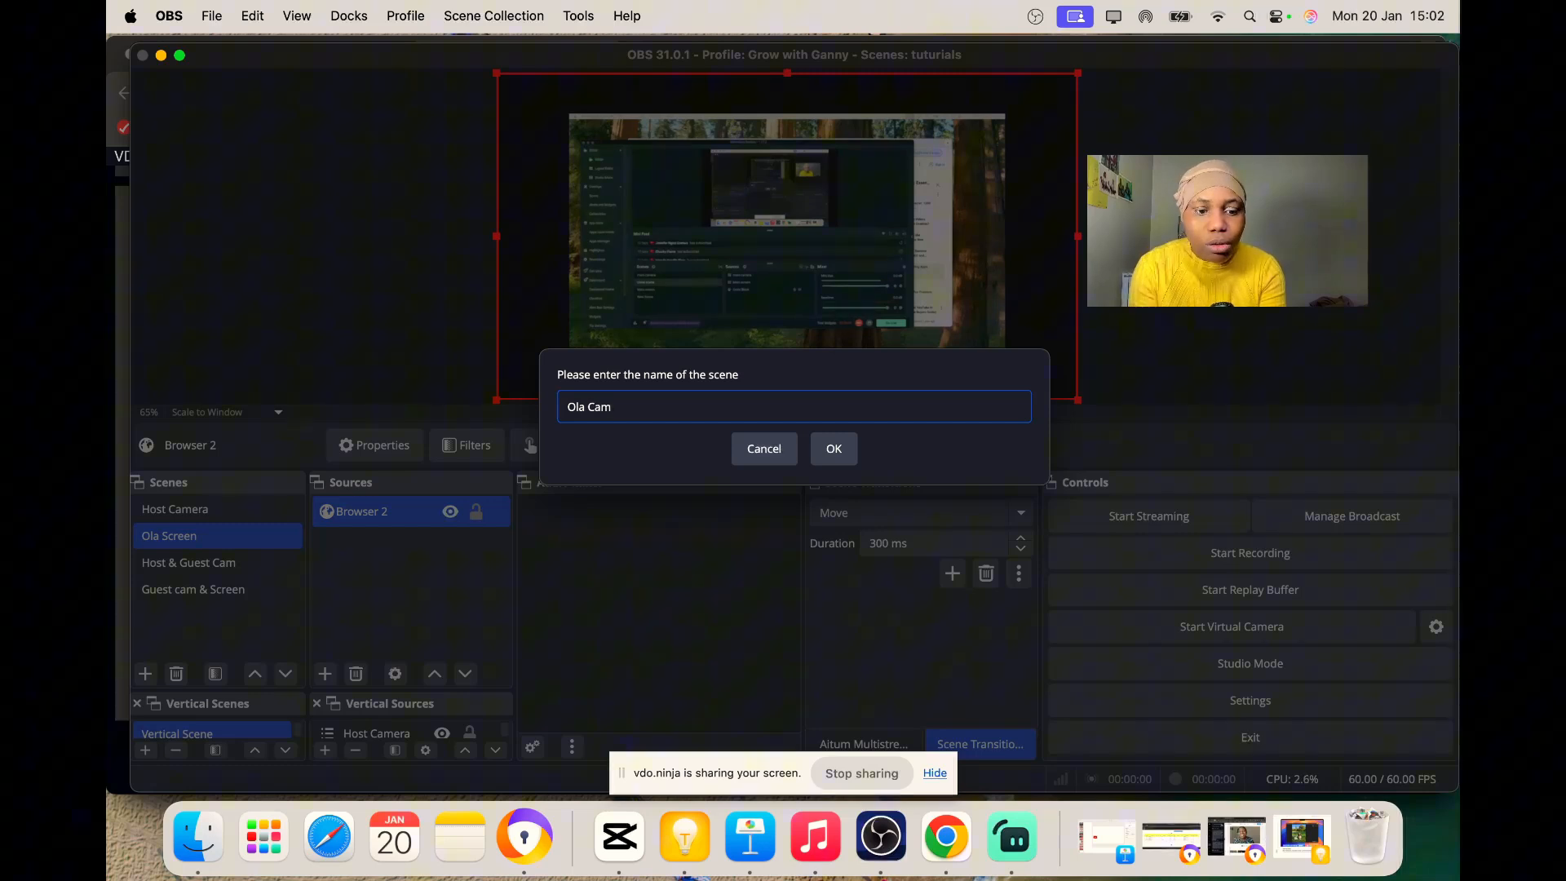
left_click(836, 458)
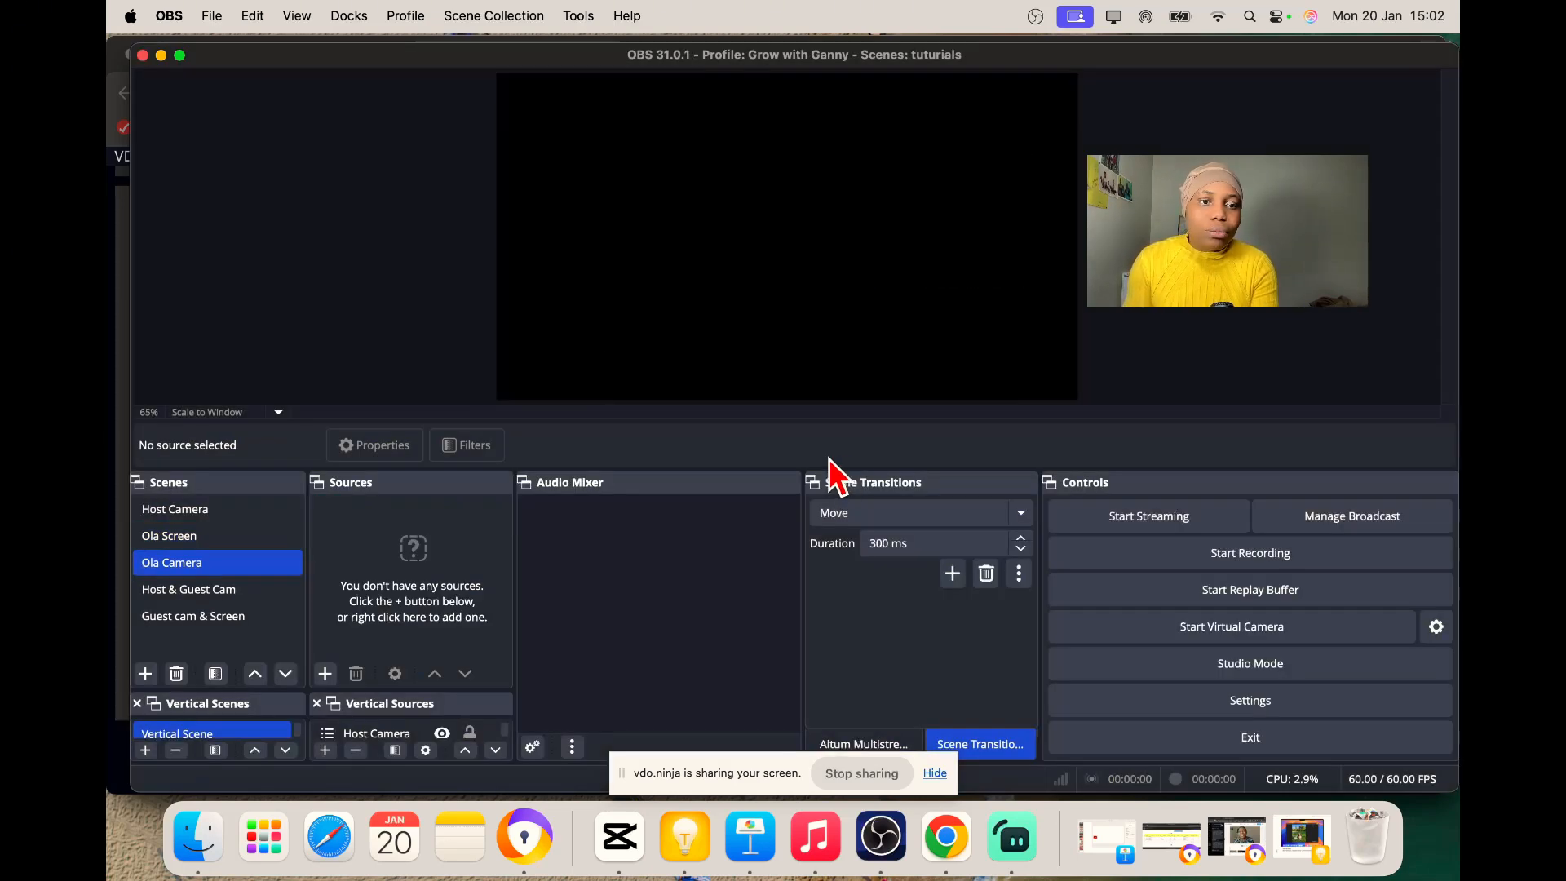
Add a new Browser source to the guest's camera scene, using the copied solo view link as its URL
left_click(327, 676)
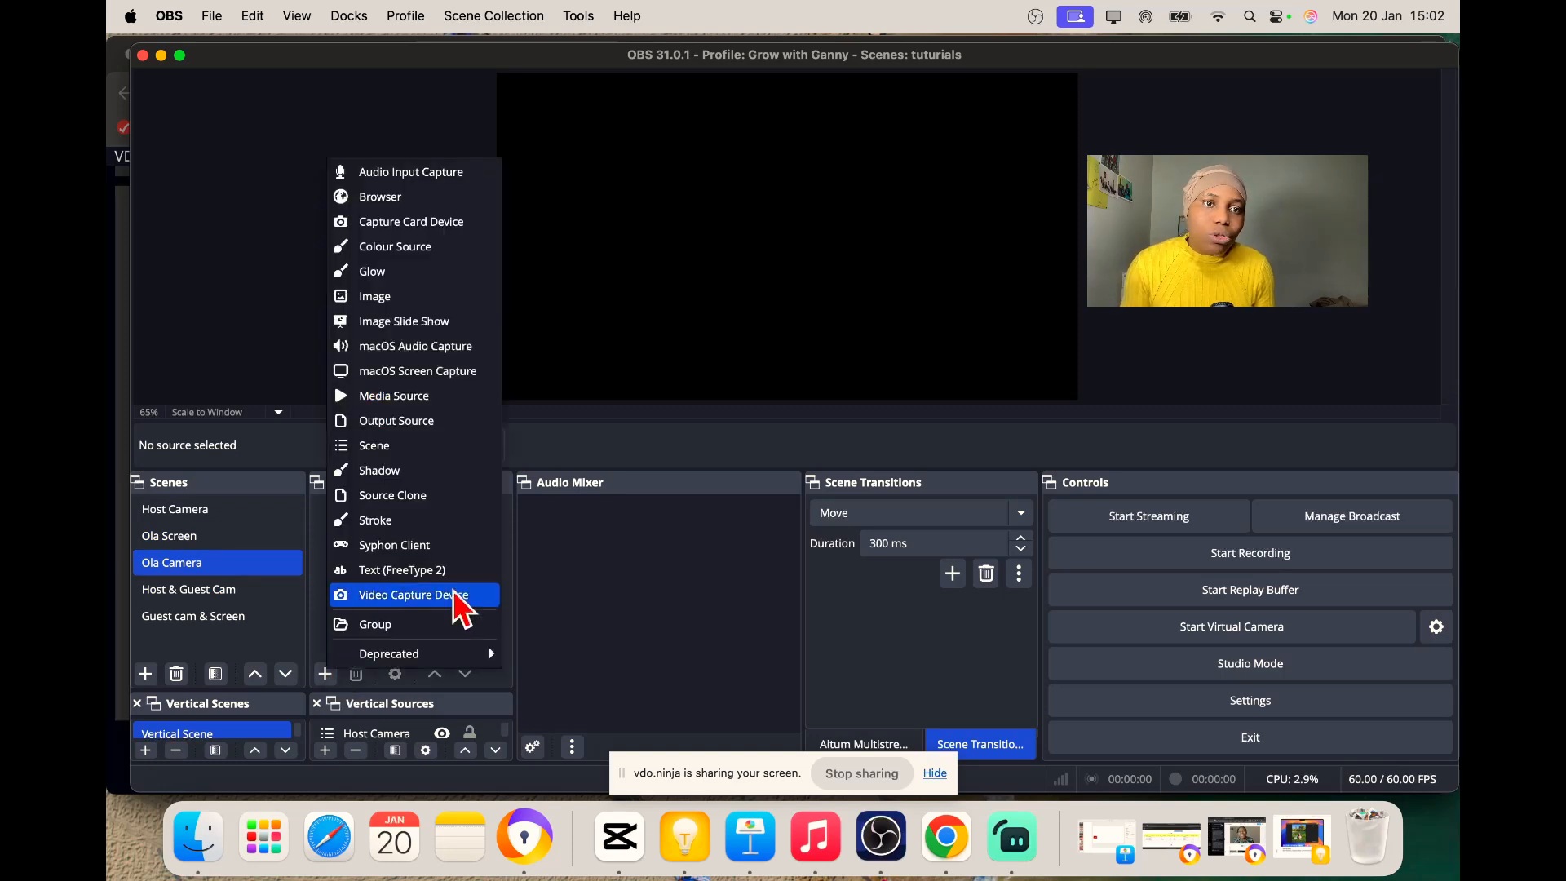
left_click(392, 200)
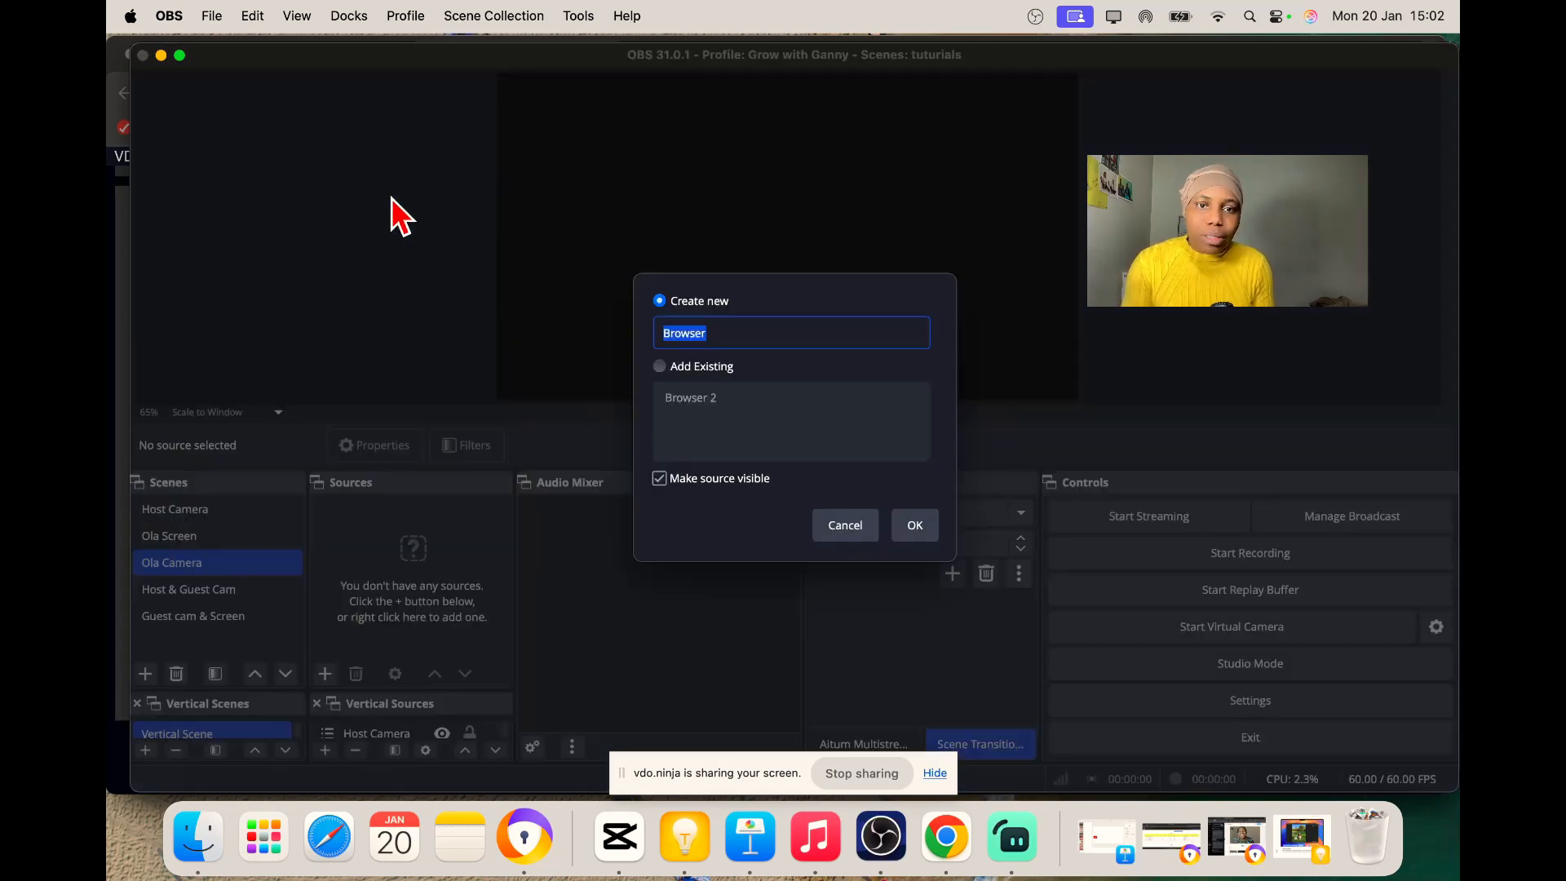
left_click(925, 531)
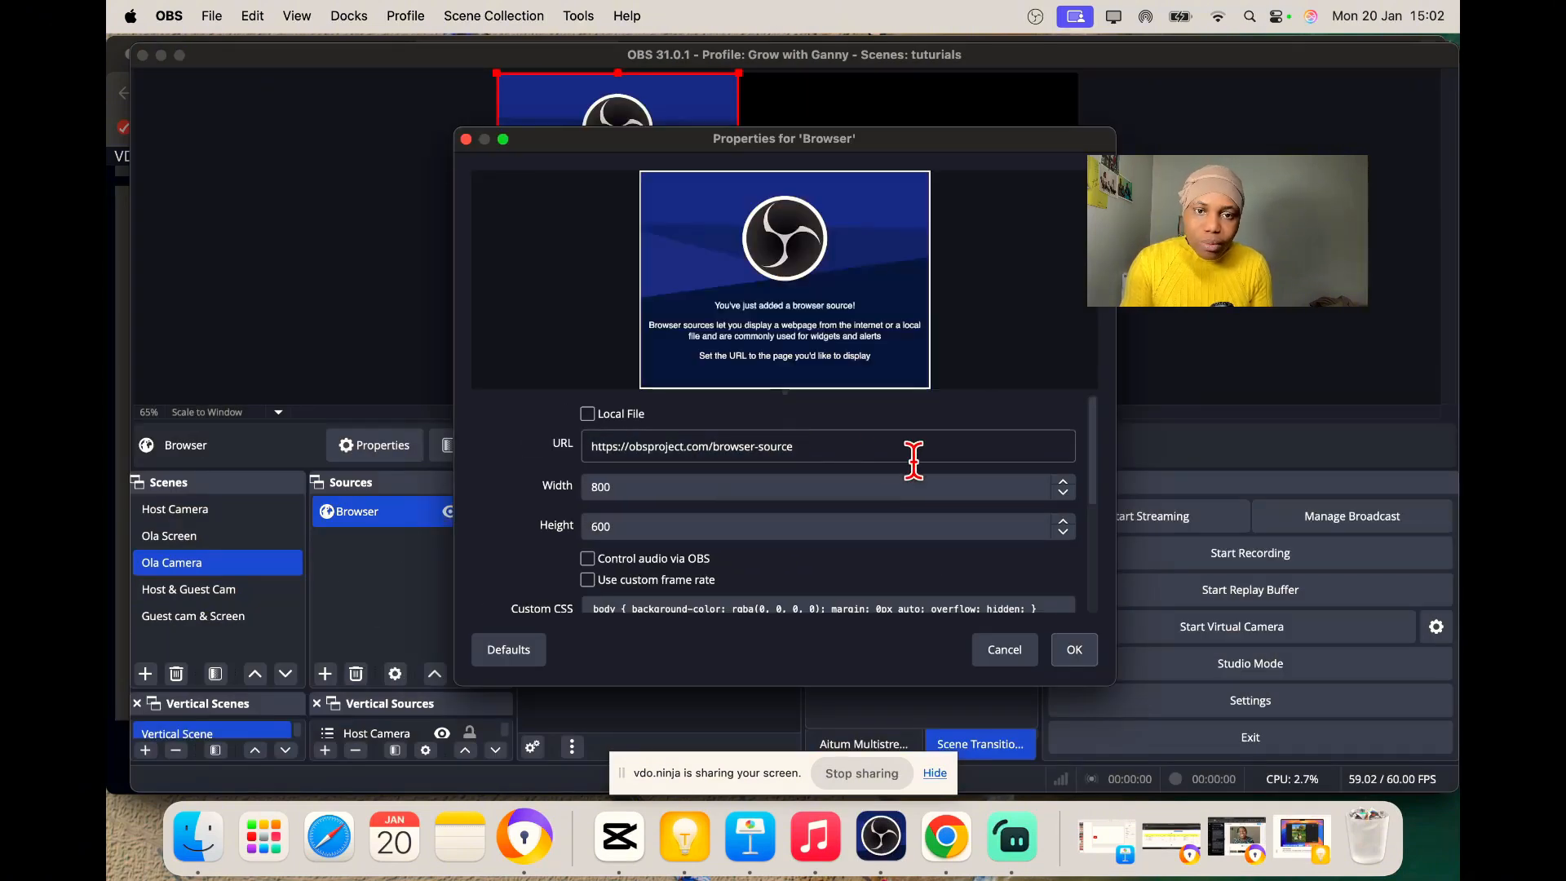
left_click_drag(873, 450, 593, 451)
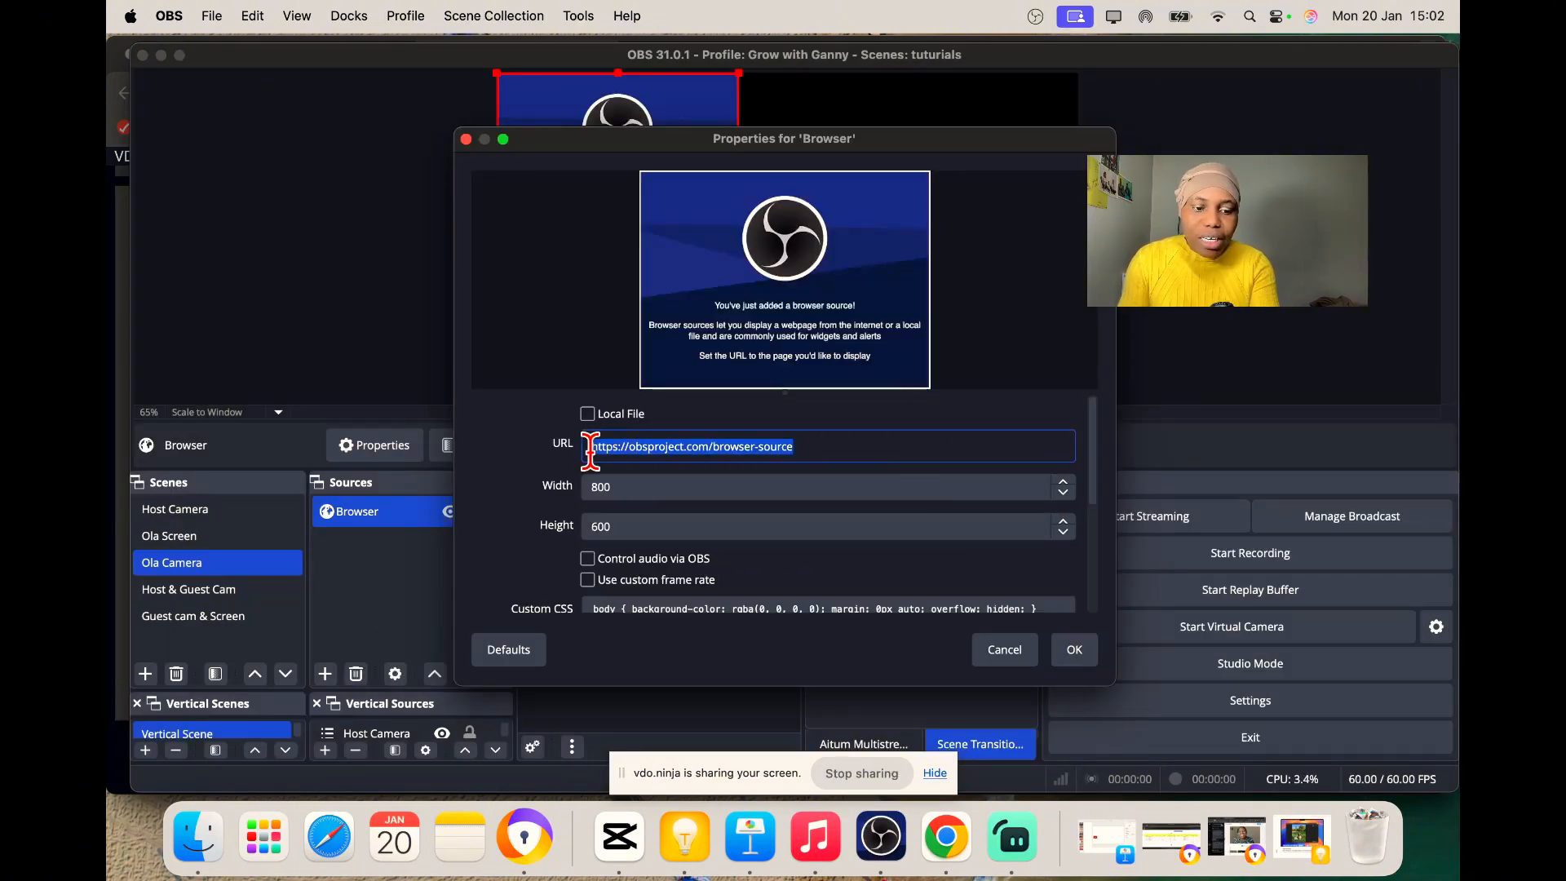
key("super+v")
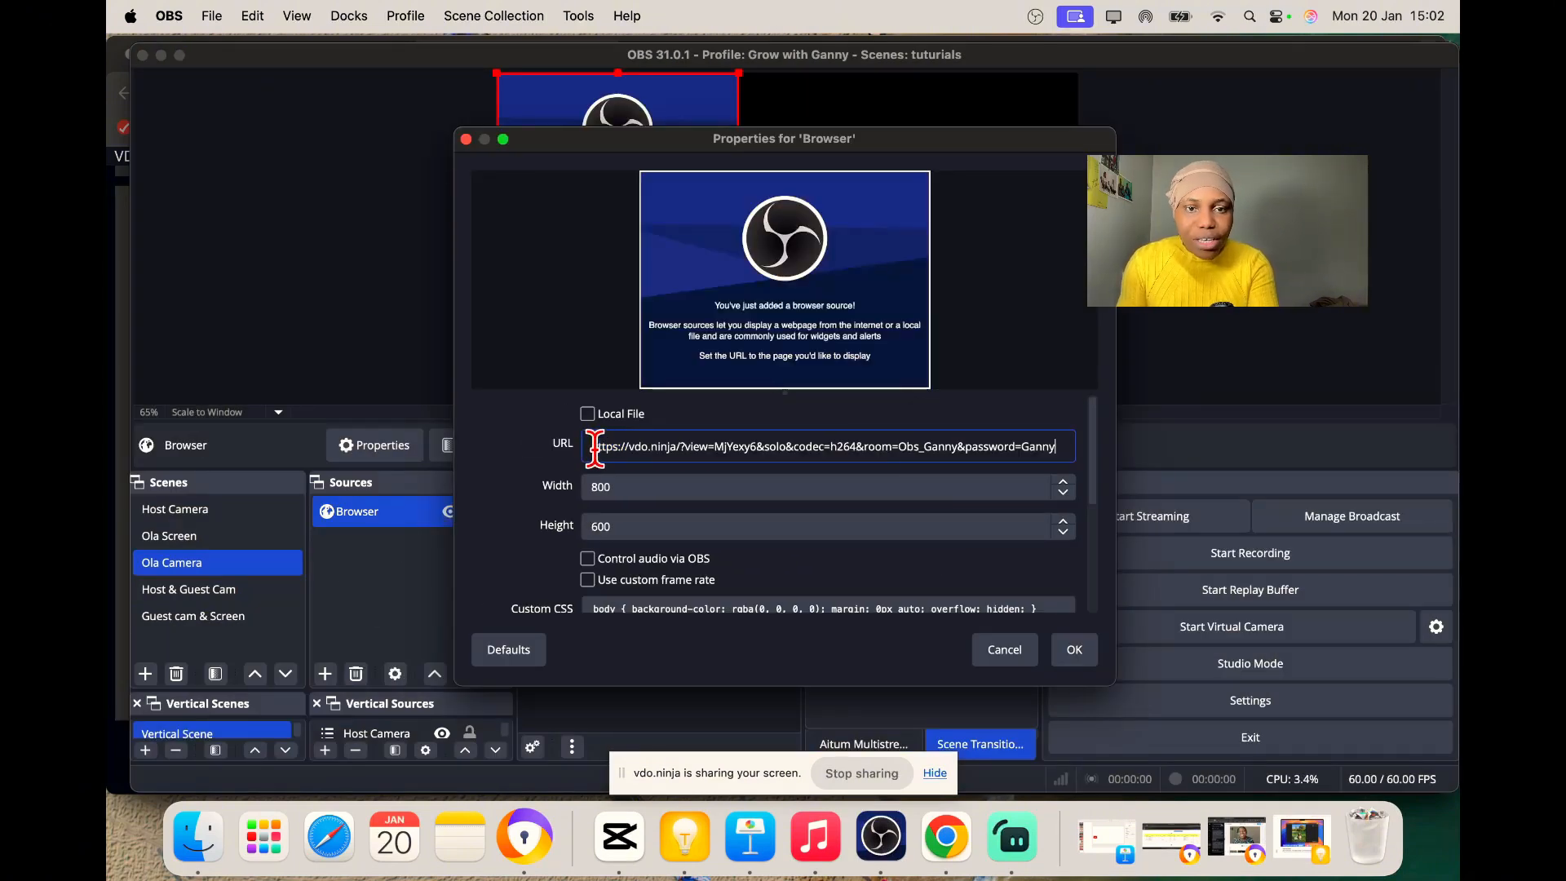
left_click(1075, 650)
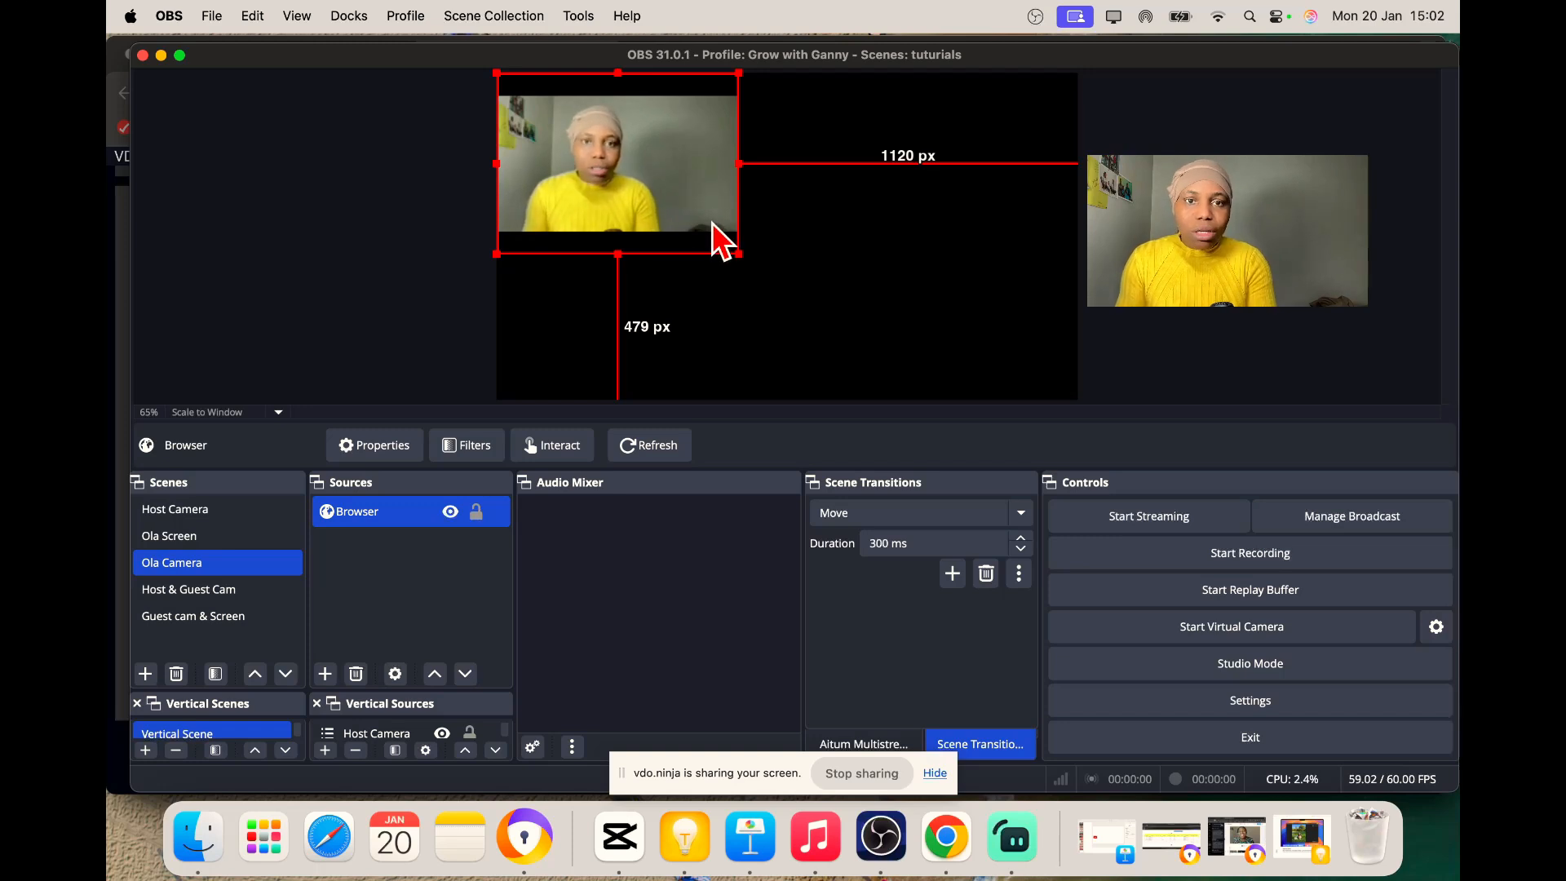
Fit the guest's camera Browser source to the screen
right_click(722, 240)
mouse_move(873, 508)
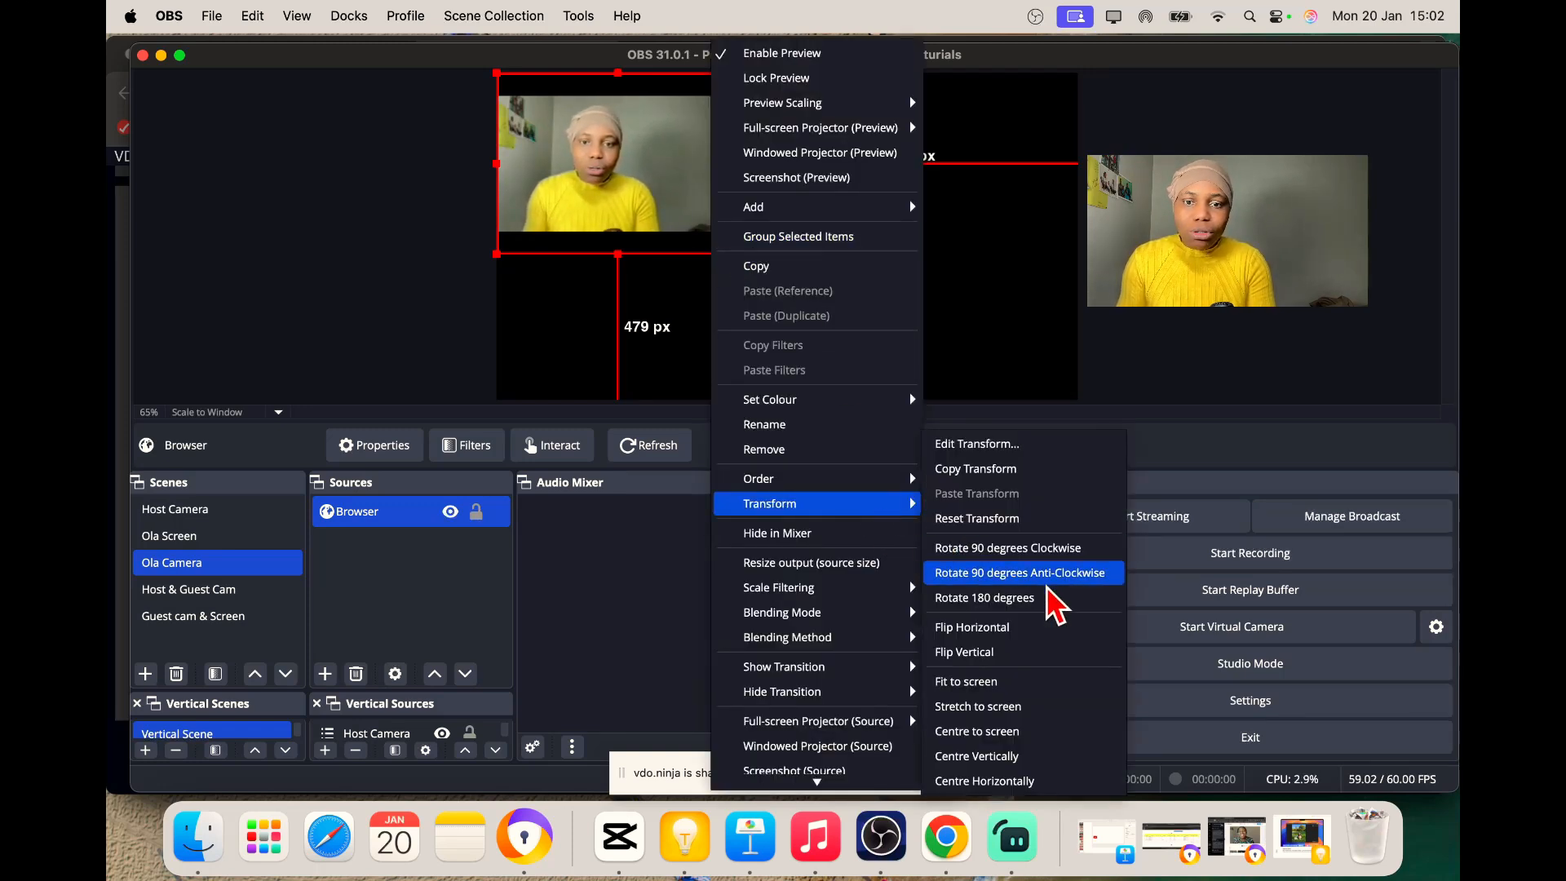
left_click(995, 690)
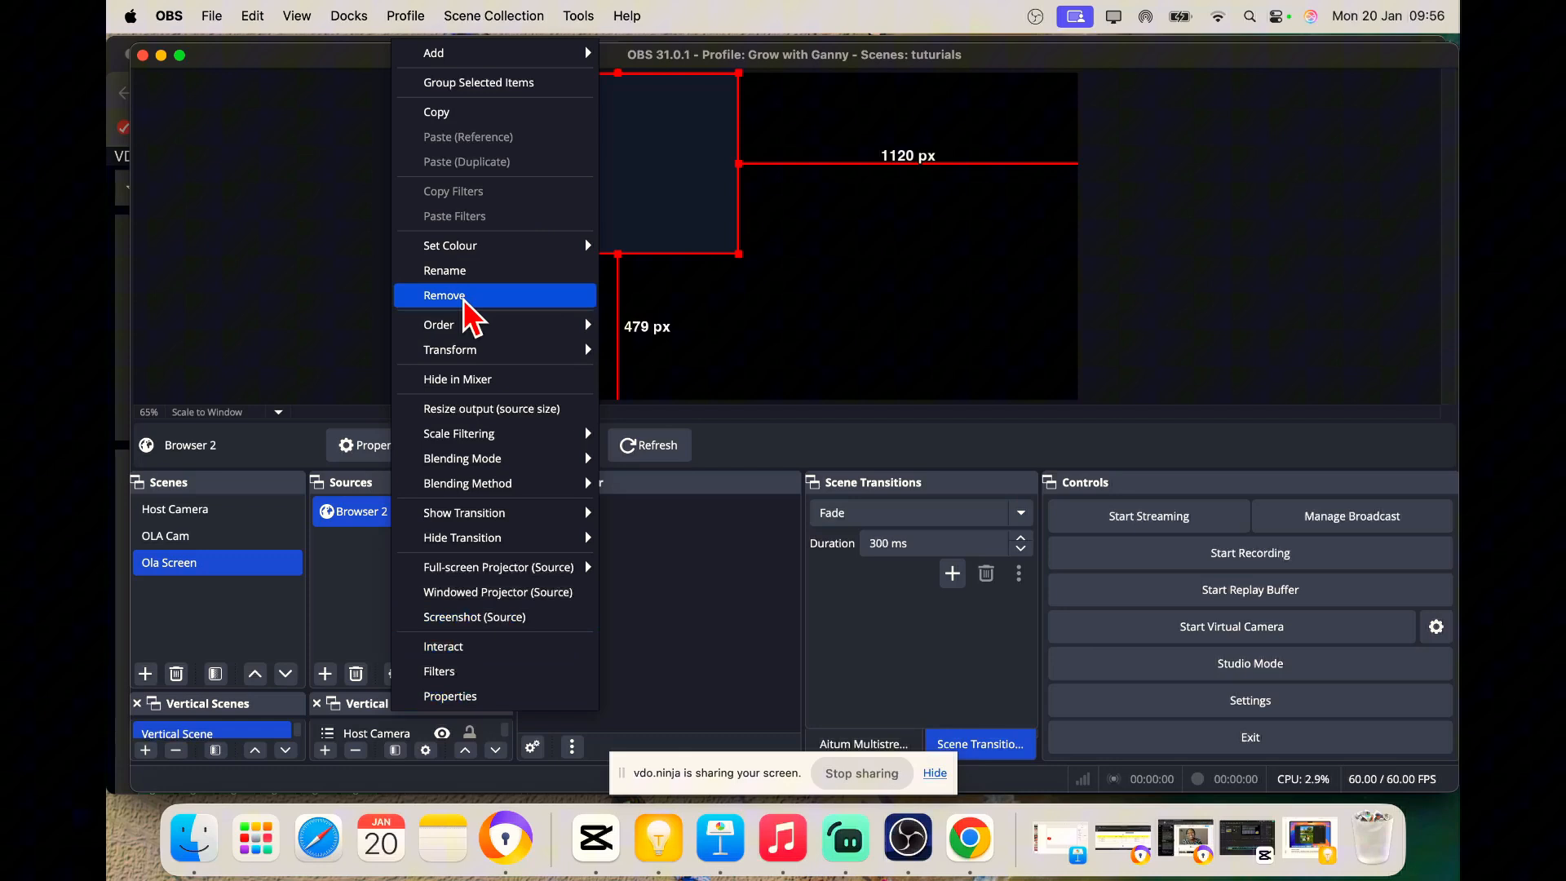
In the guest's screen scene, remove the existing Browser source and create a new one with the default name
left_click(459, 298)
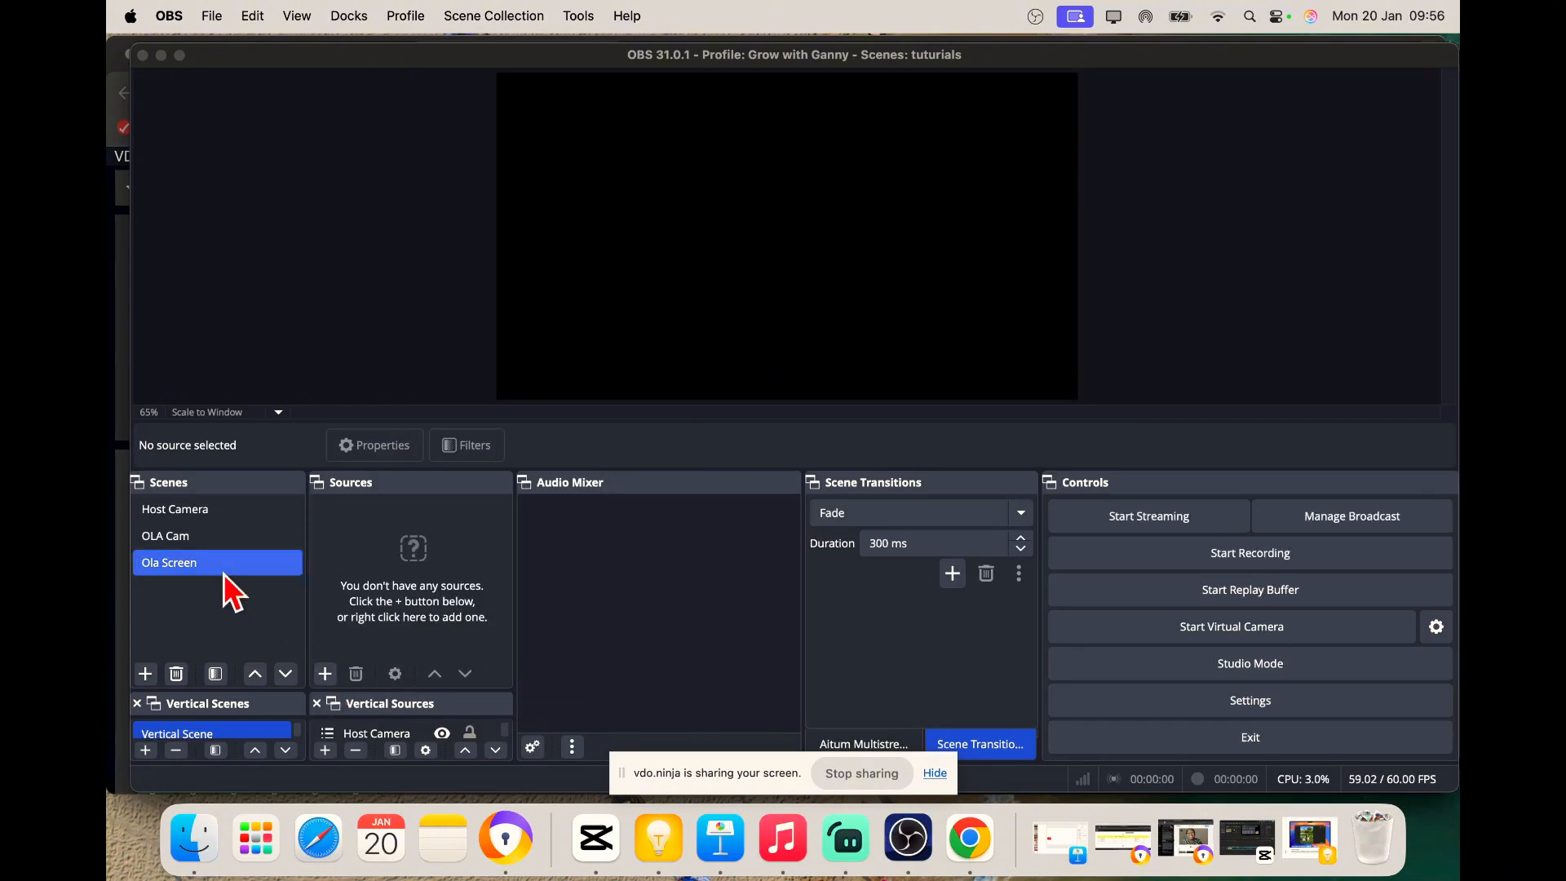
left_click(324, 677)
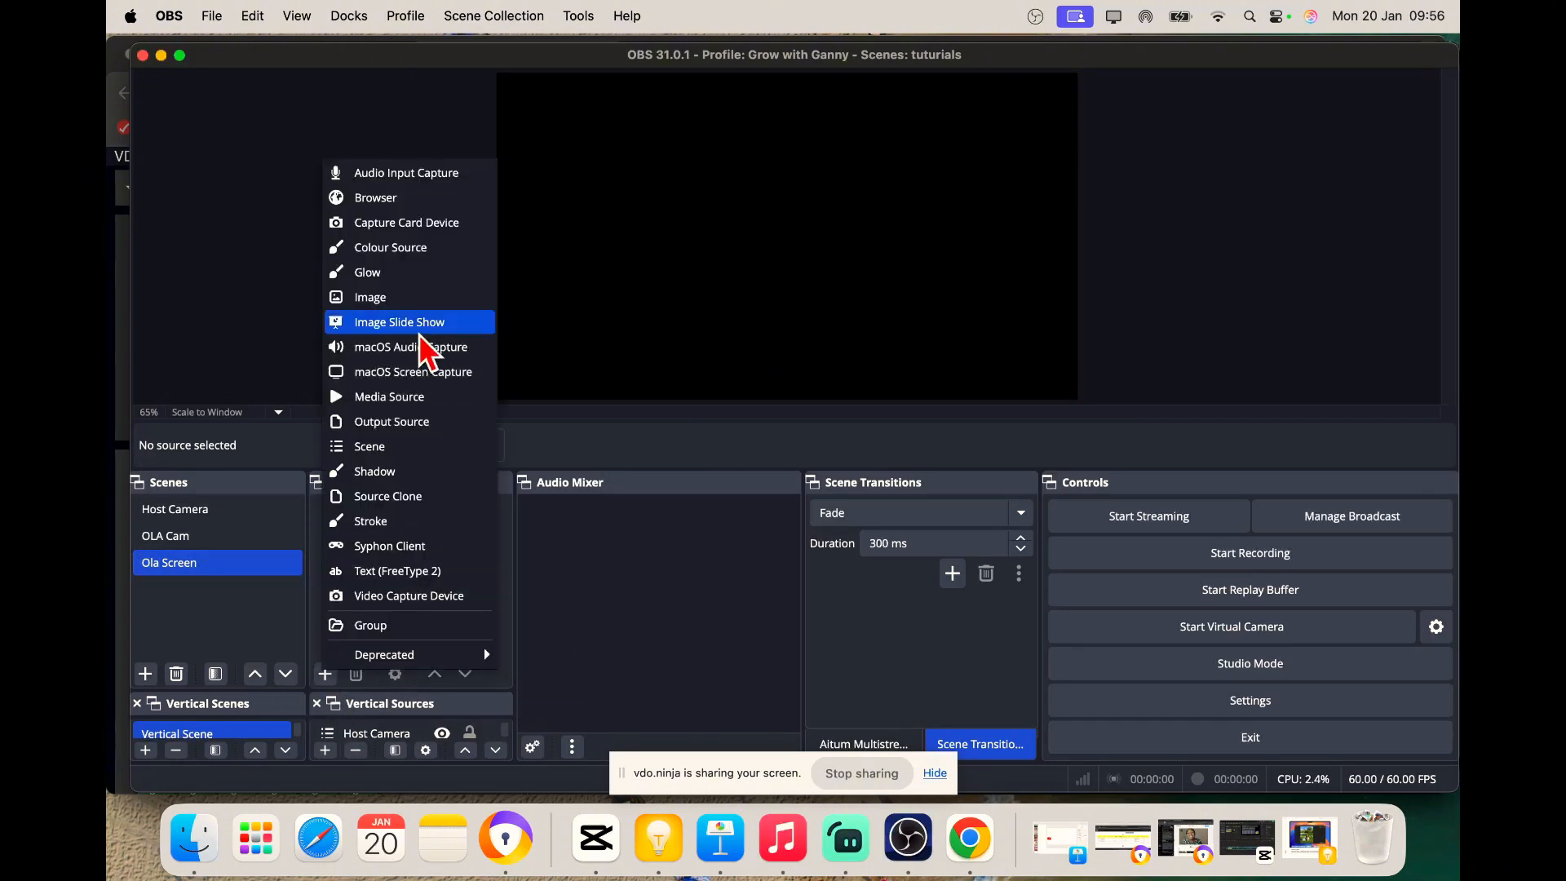
left_click(410, 198)
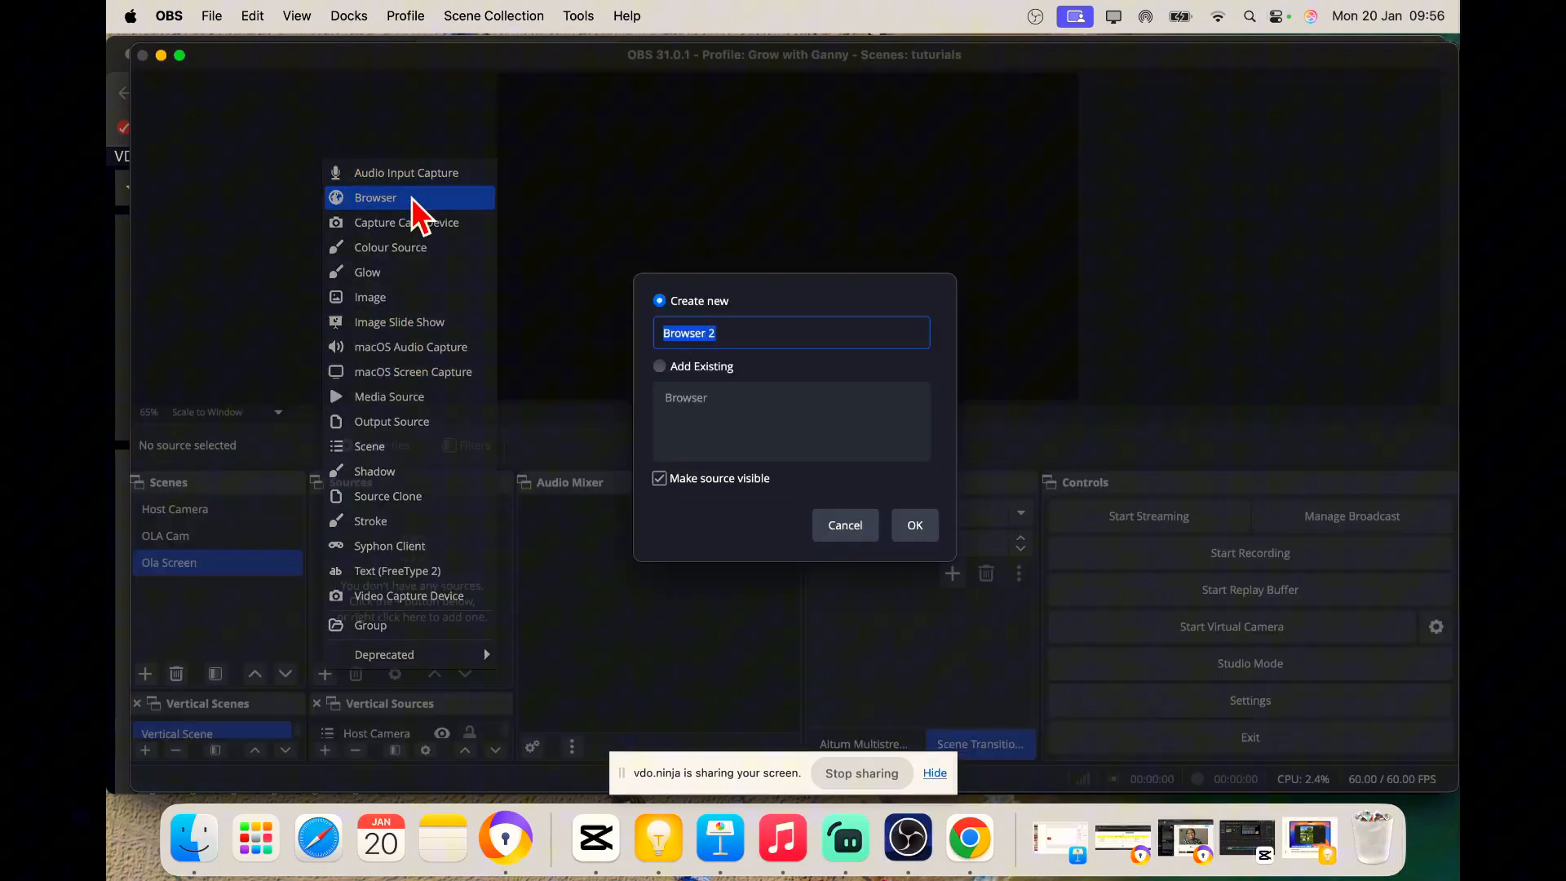
left_click(914, 528)
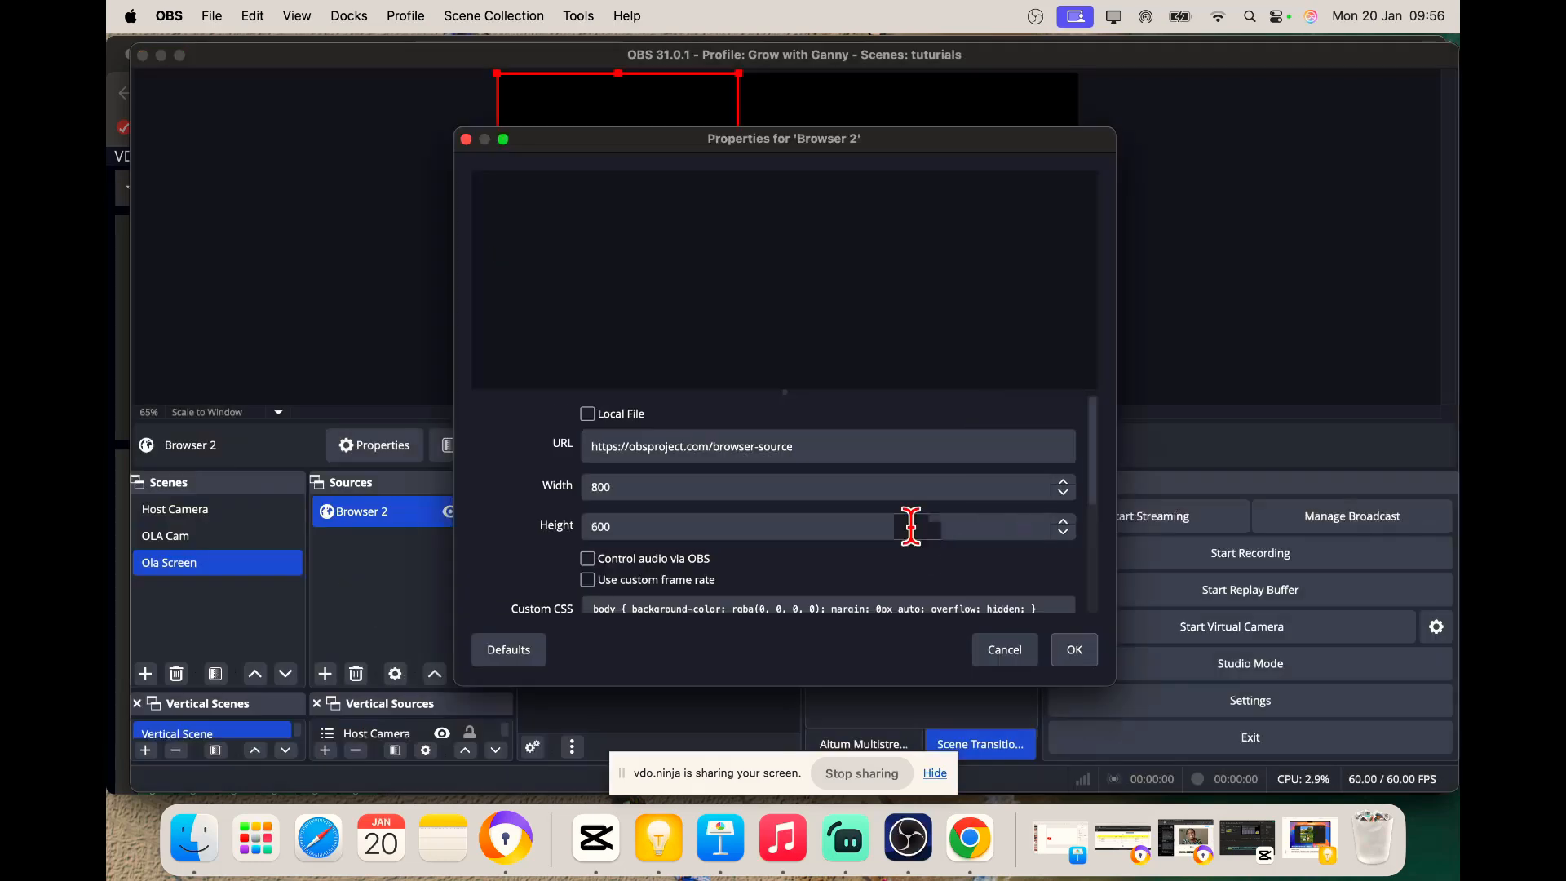
Switch to the VDO.Ninja control room and copy the solo view link of the guest's screenshare feed
left_click(505, 840)
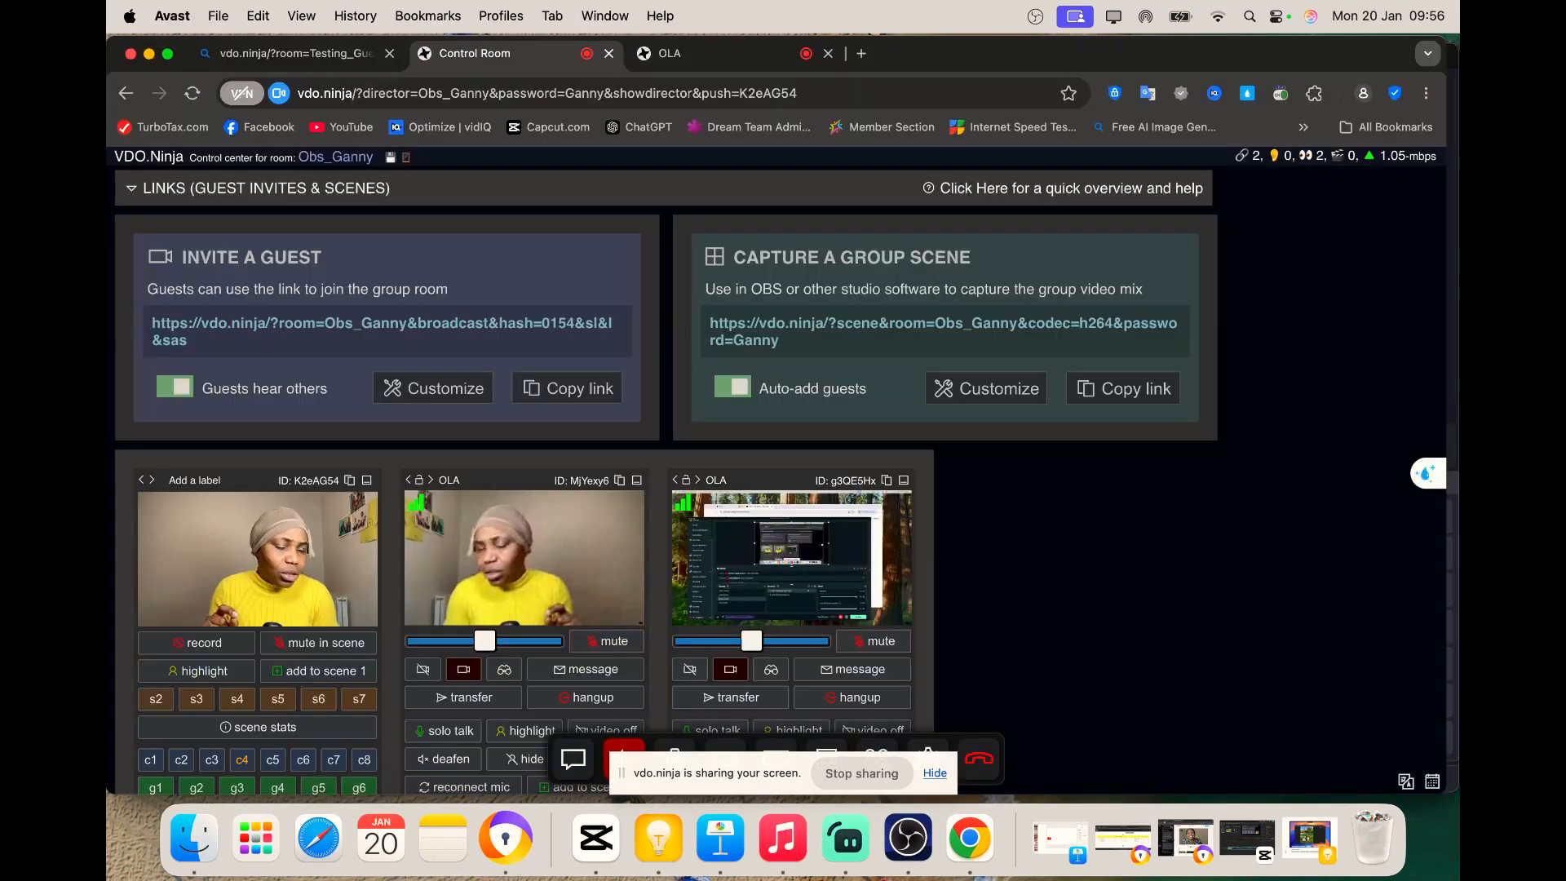
scroll(873, 628, "down", 5)
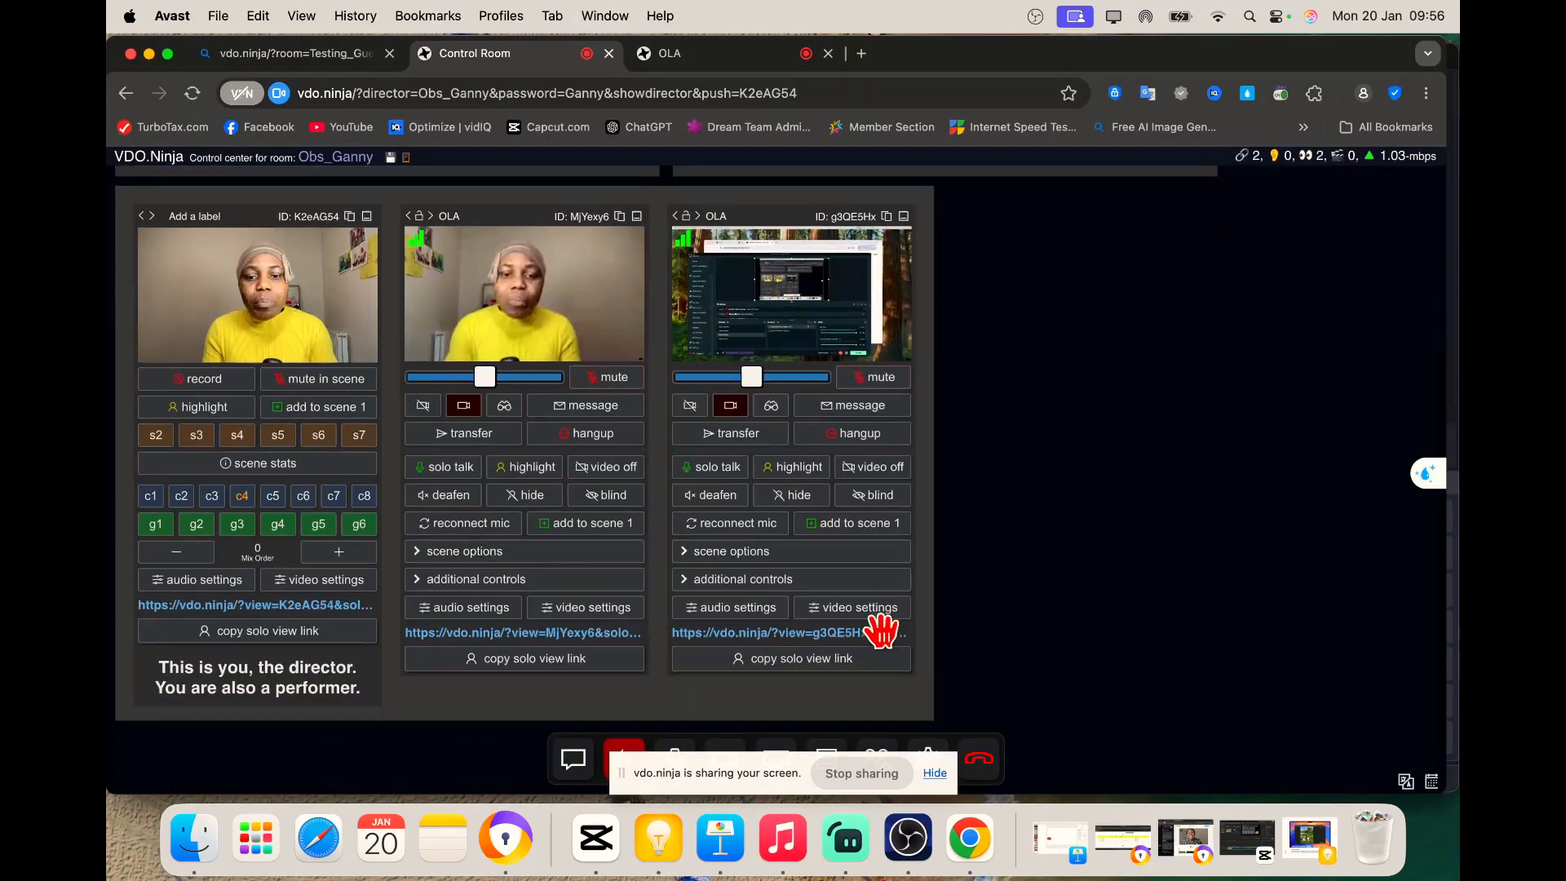
left_click(824, 659)
left_click(827, 657)
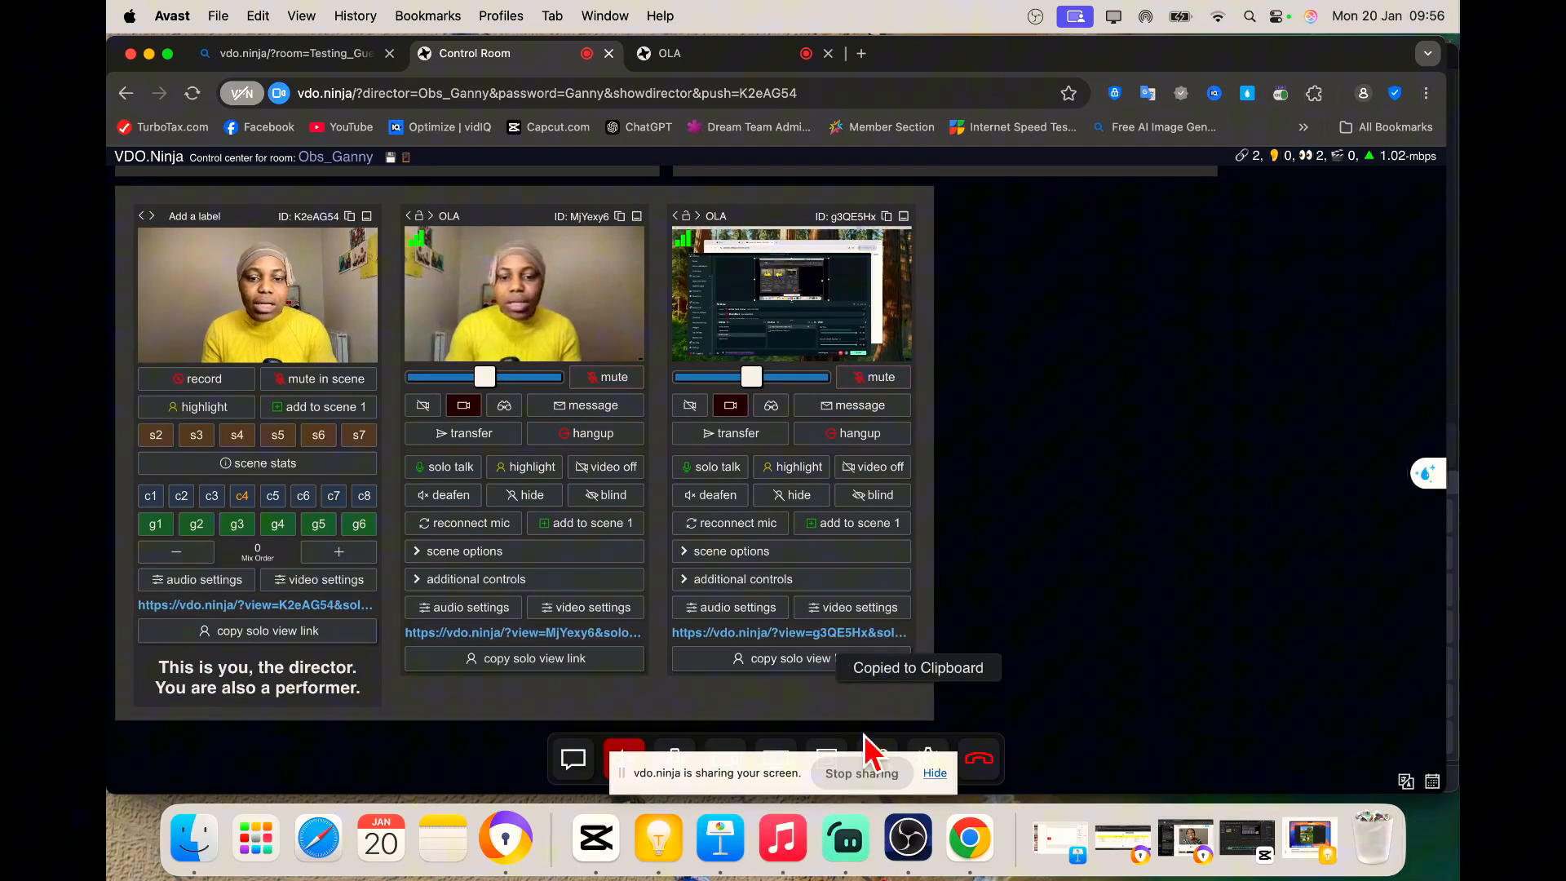
Switch back to OBS and set the new Browser source's URL to the copied screenshare solo view link
left_click(908, 840)
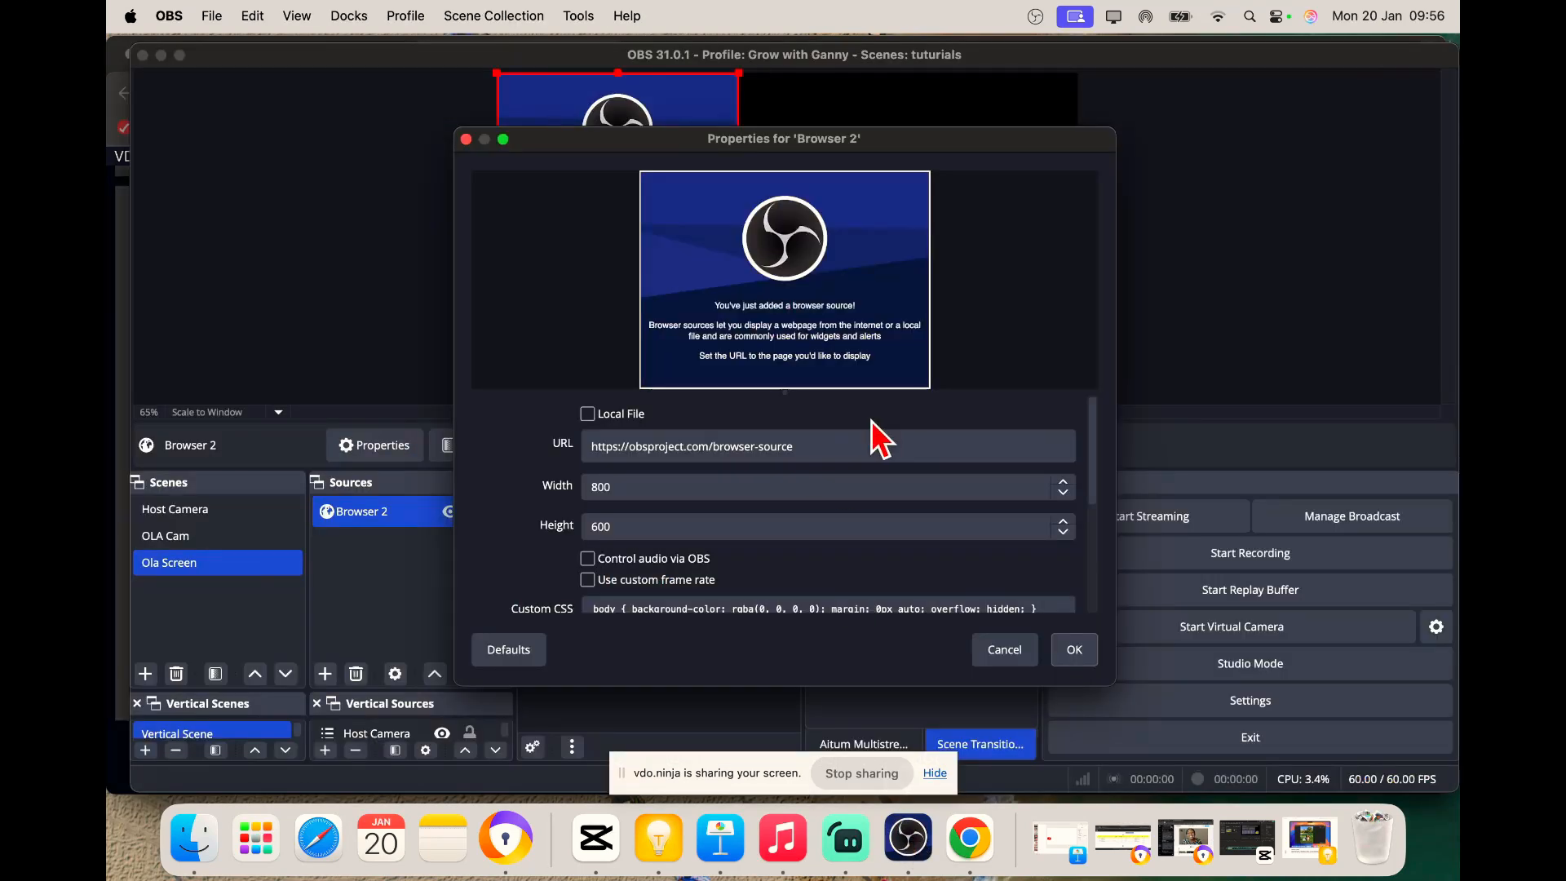
left_click_drag(947, 448, 585, 446)
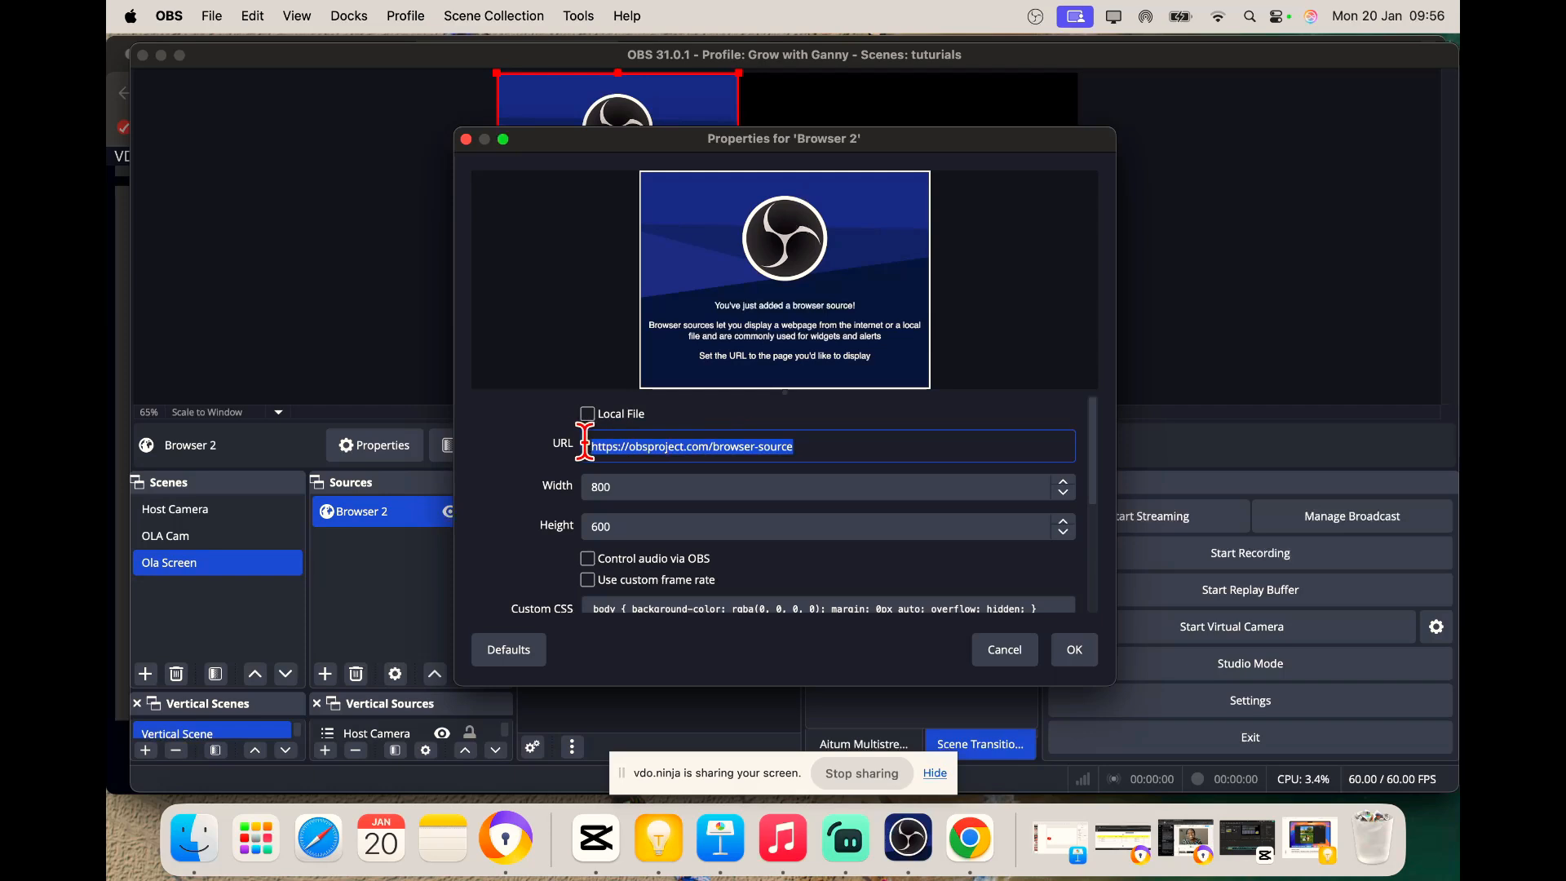
key("super+v")
left_click(1004, 649)
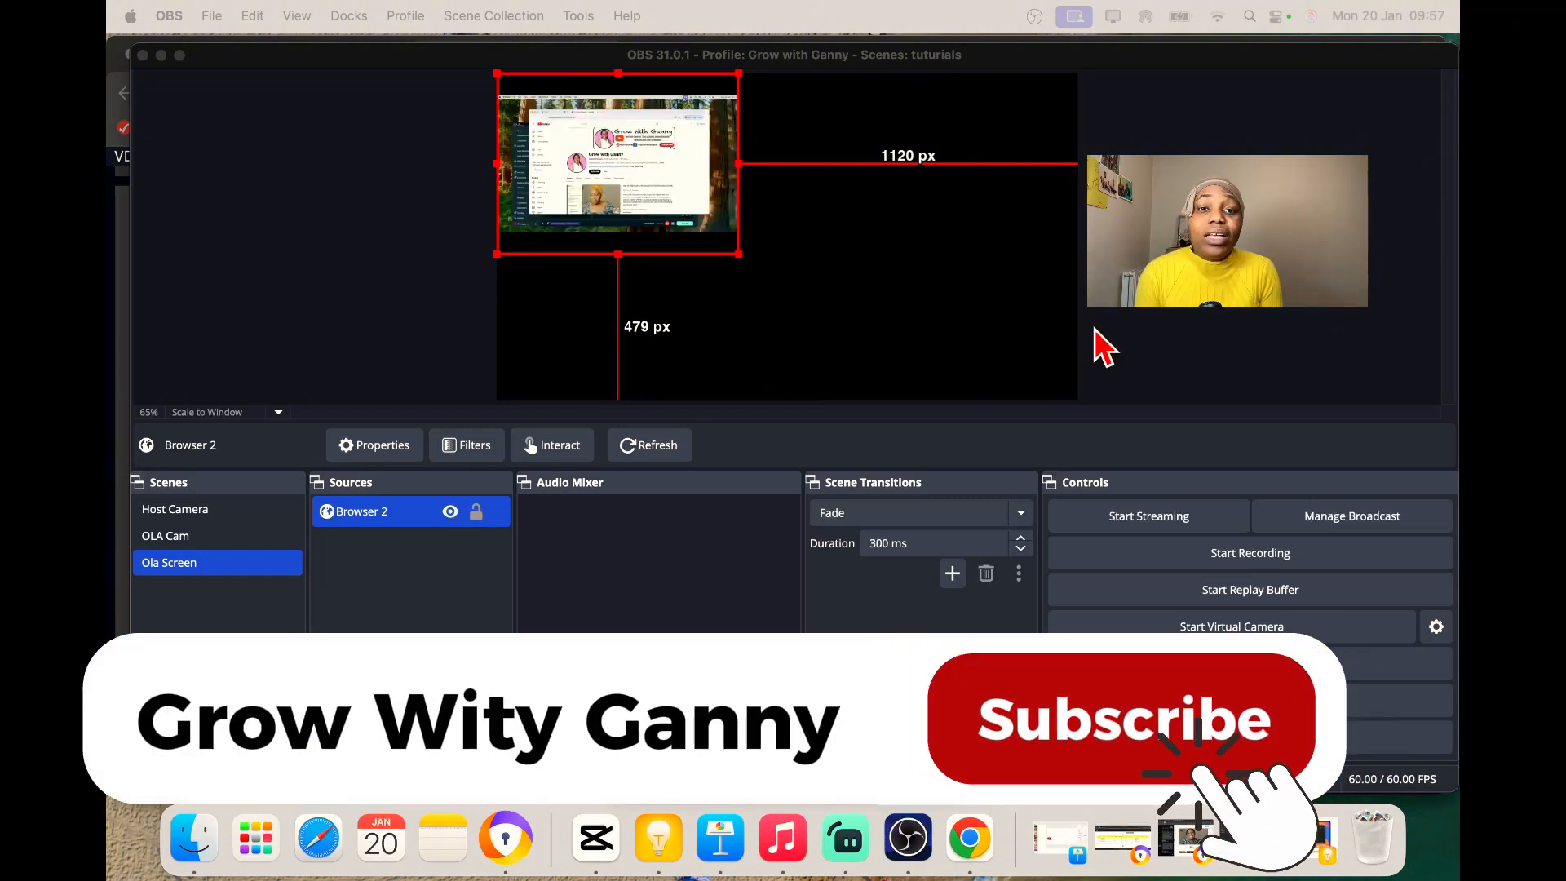
Fit the guest's screenshare Browser source to the screen
right_click(665, 192)
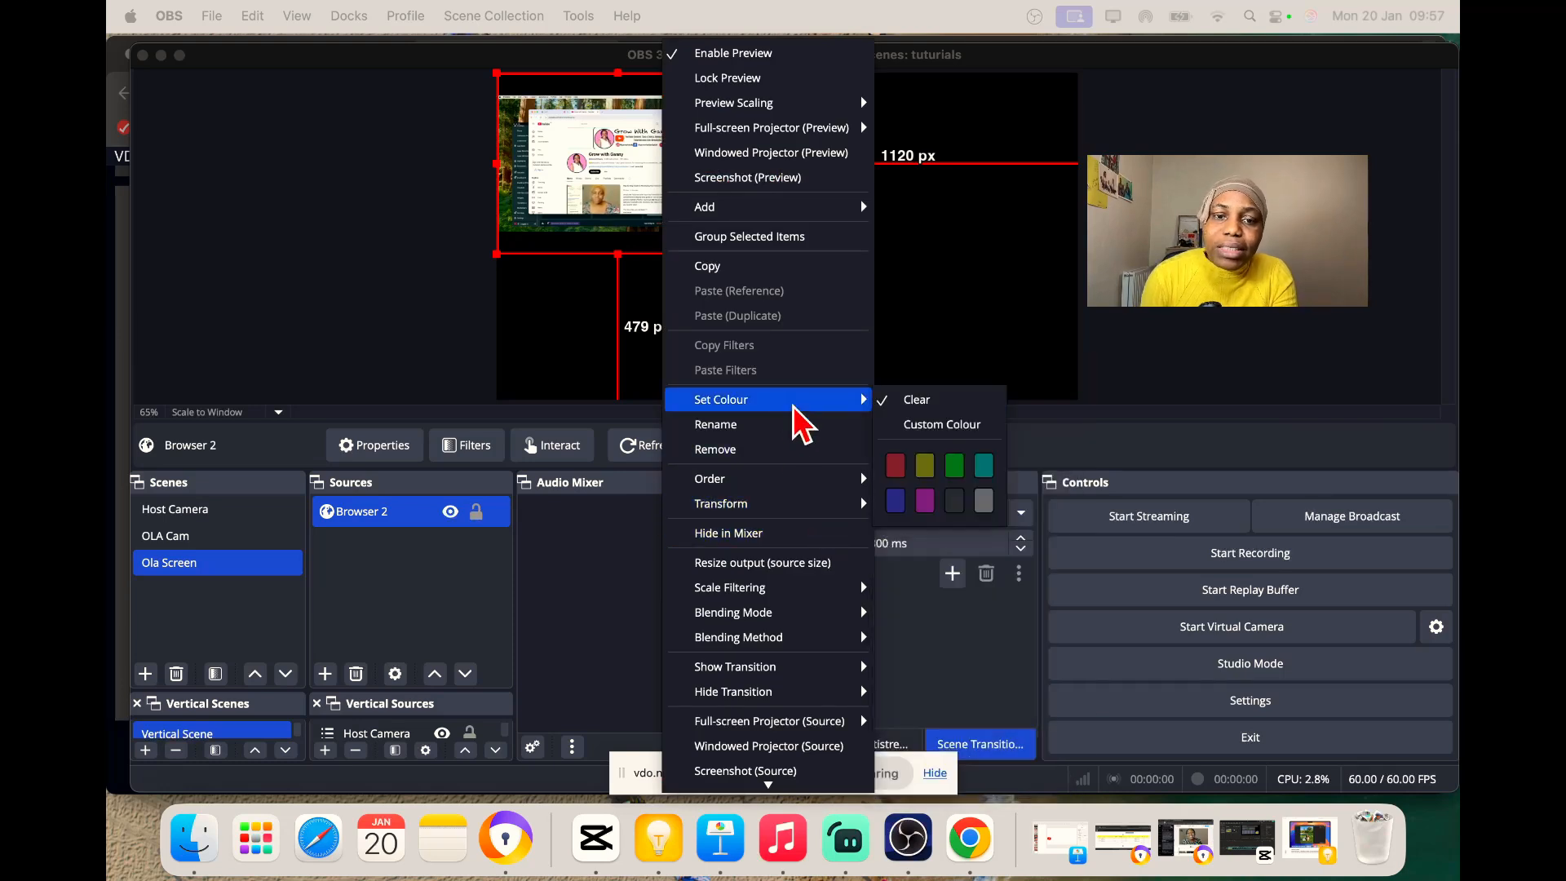
mouse_move(787, 499)
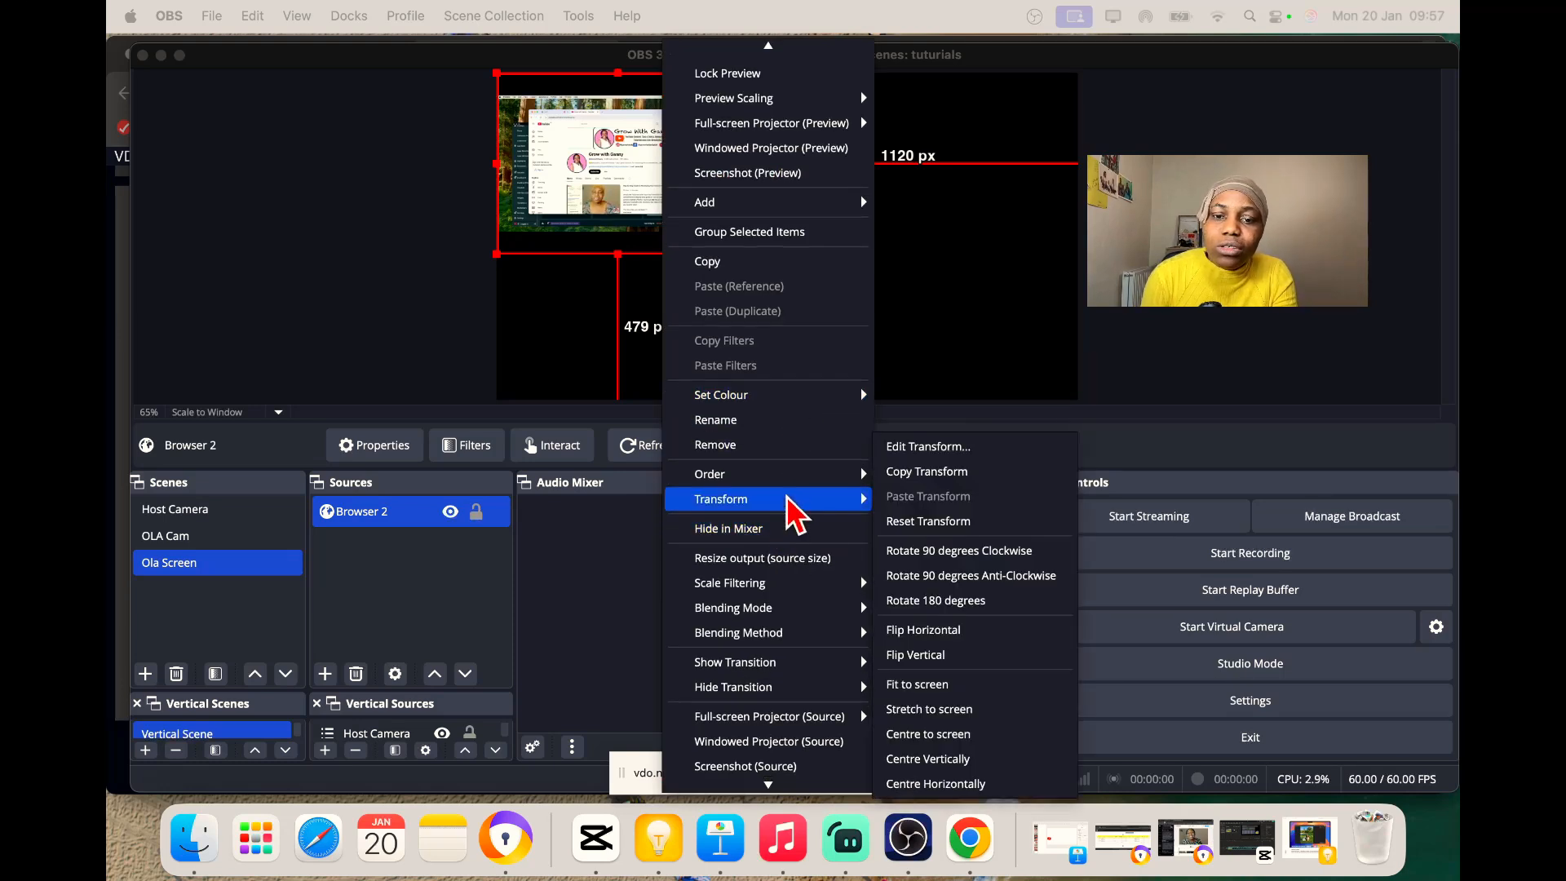
left_click(962, 687)
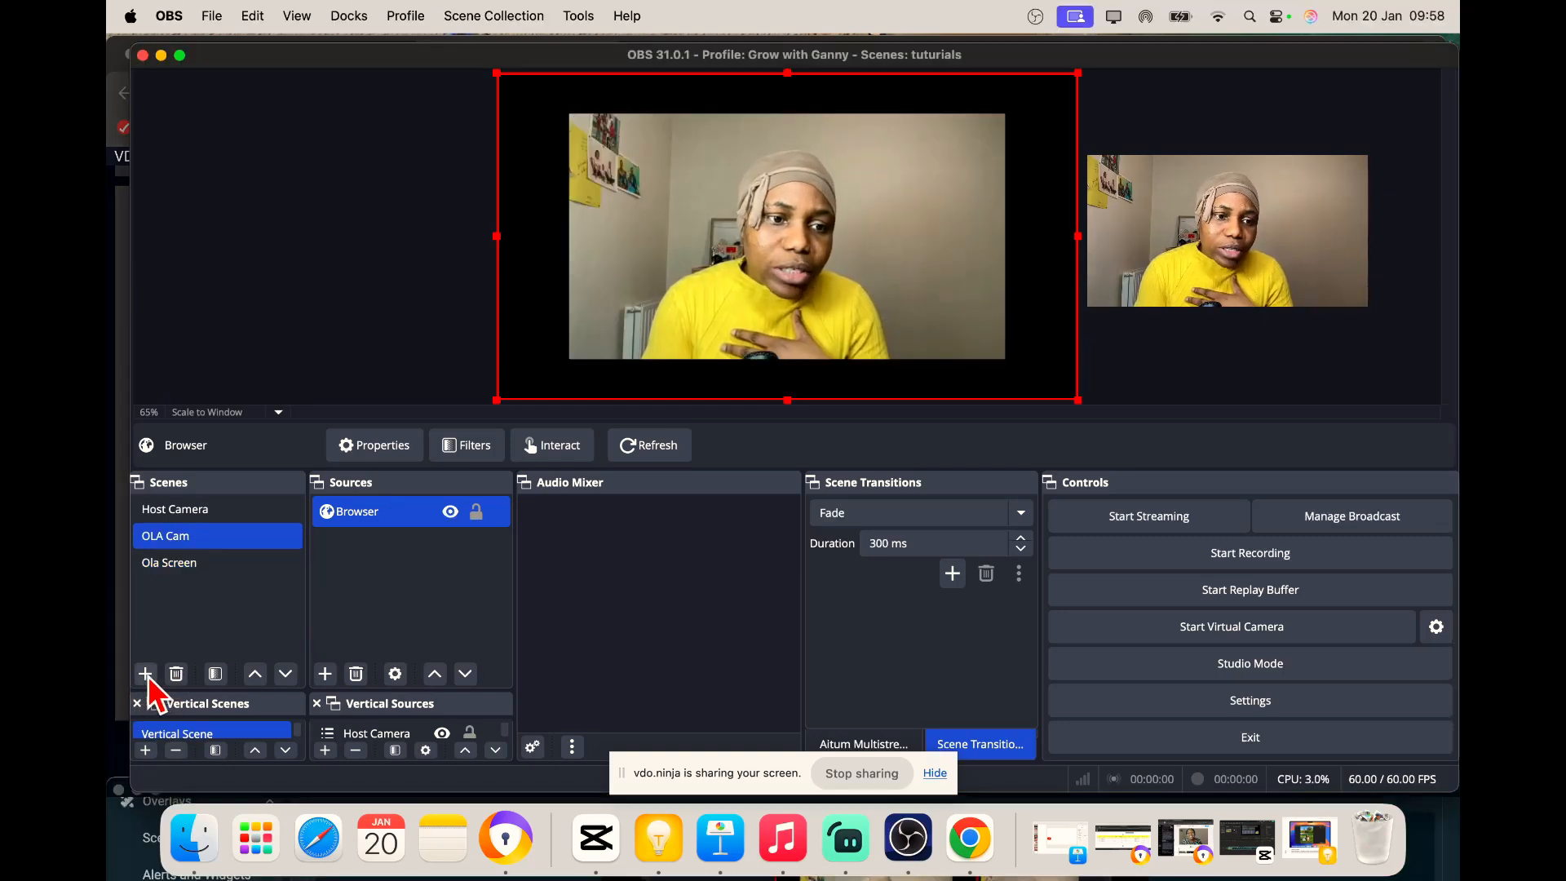
Add a new scene named "Host & Guest Cam"
left_click(147, 675)
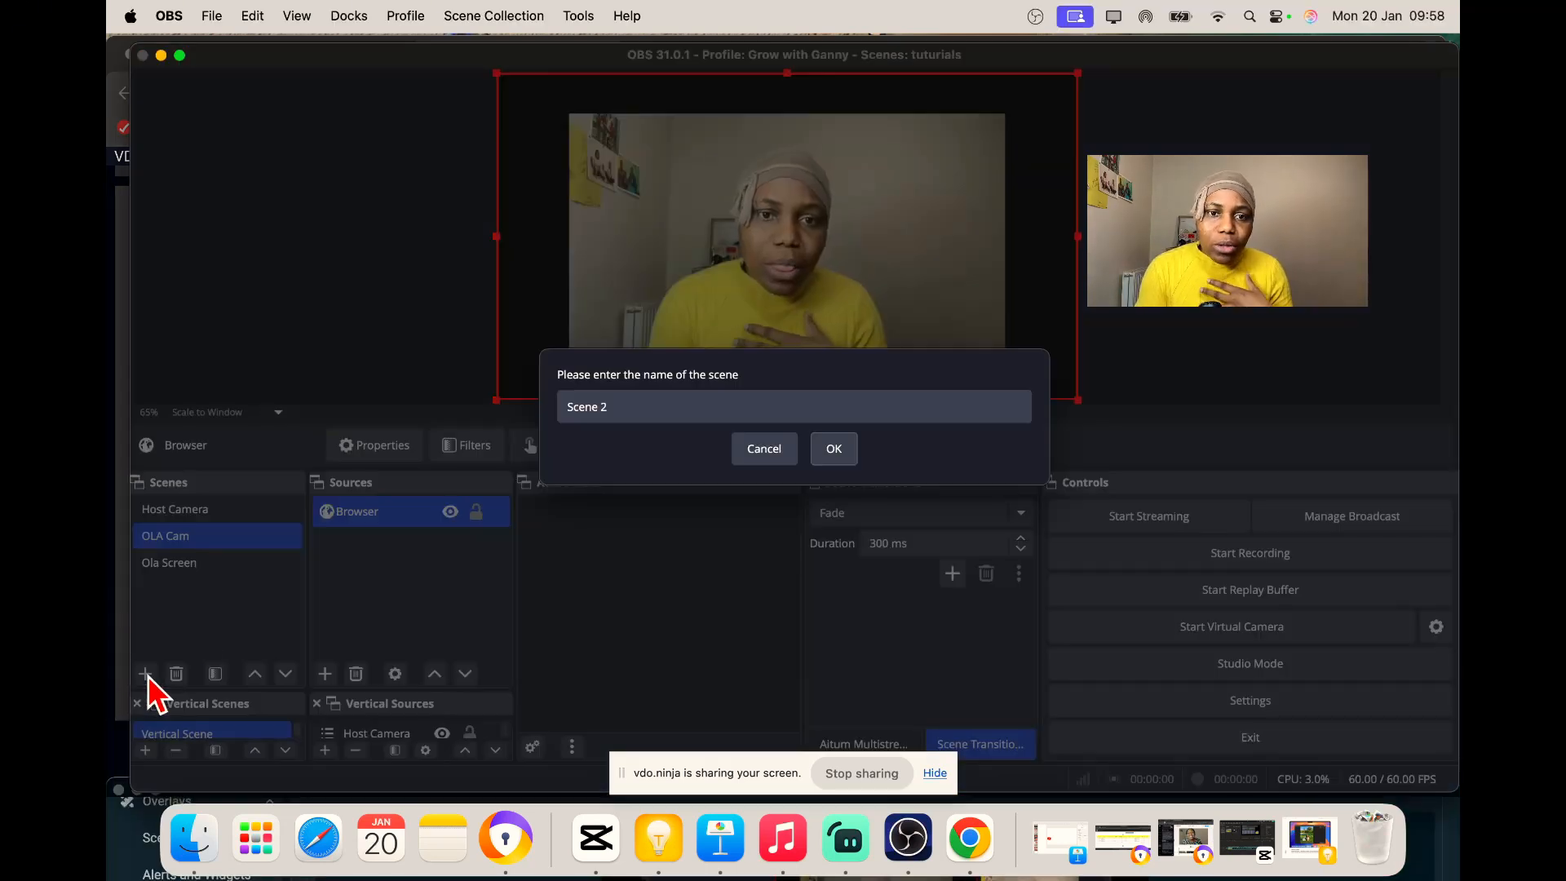
left_click_drag(640, 407, 511, 409)
key("BackSpace")
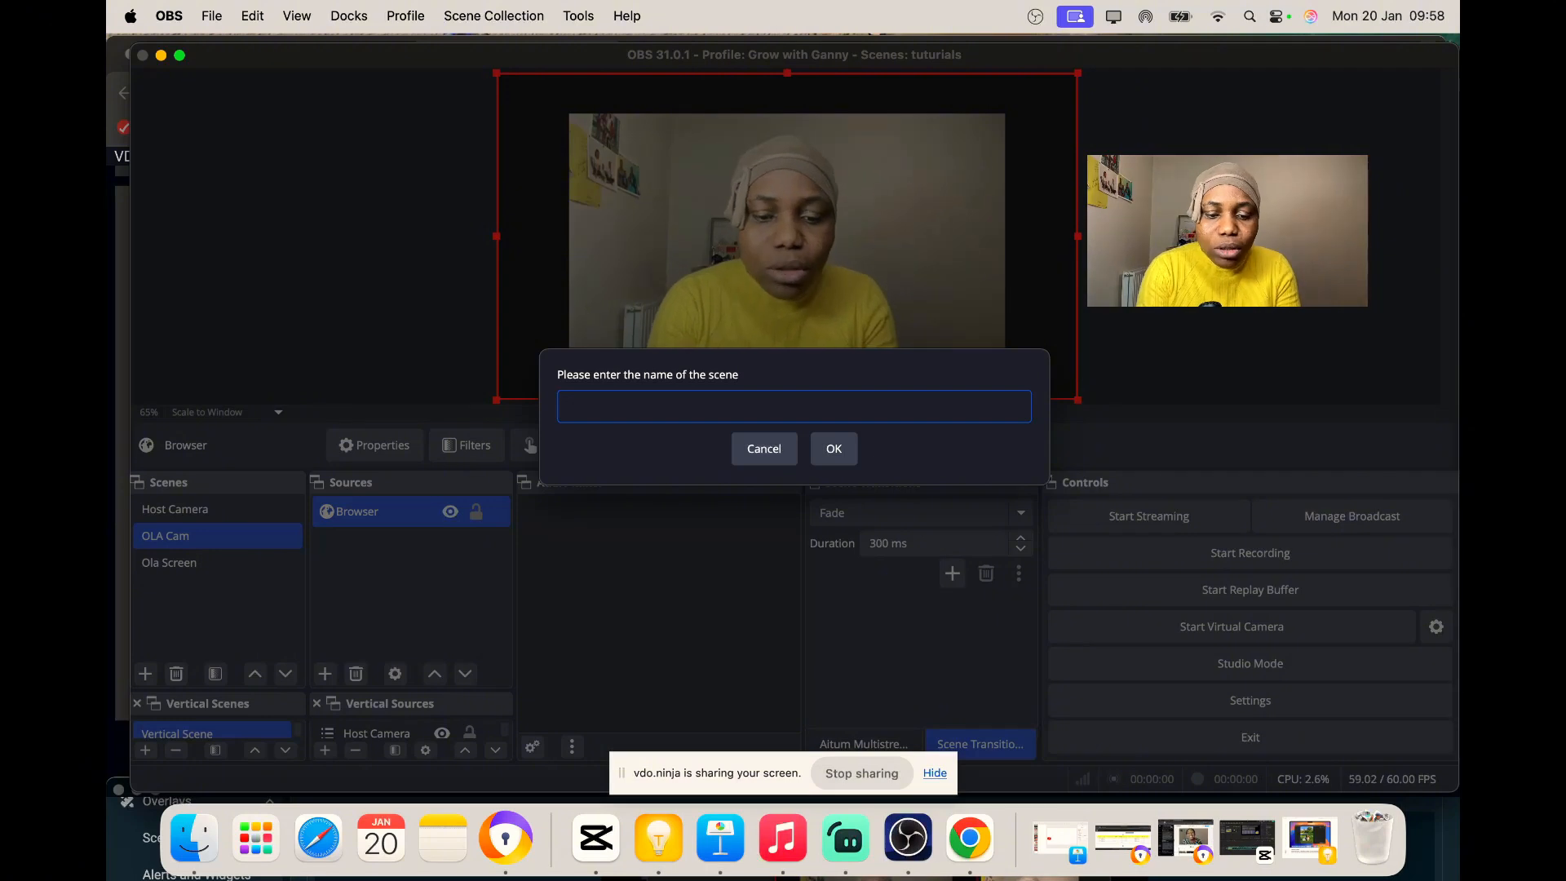
type("Host & Guest Came")
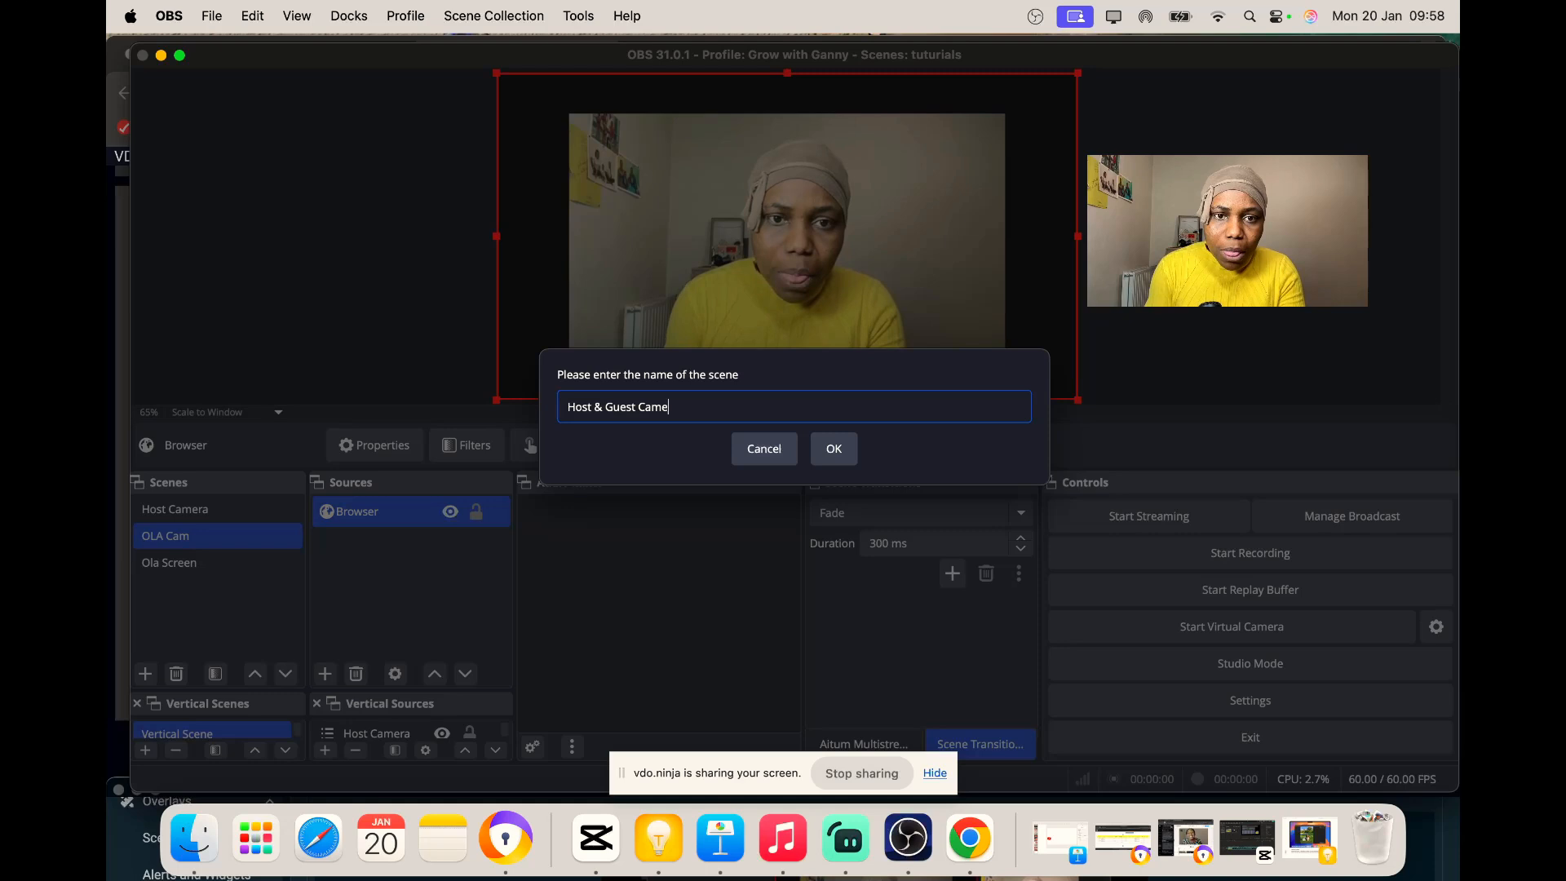
key("BackSpace")
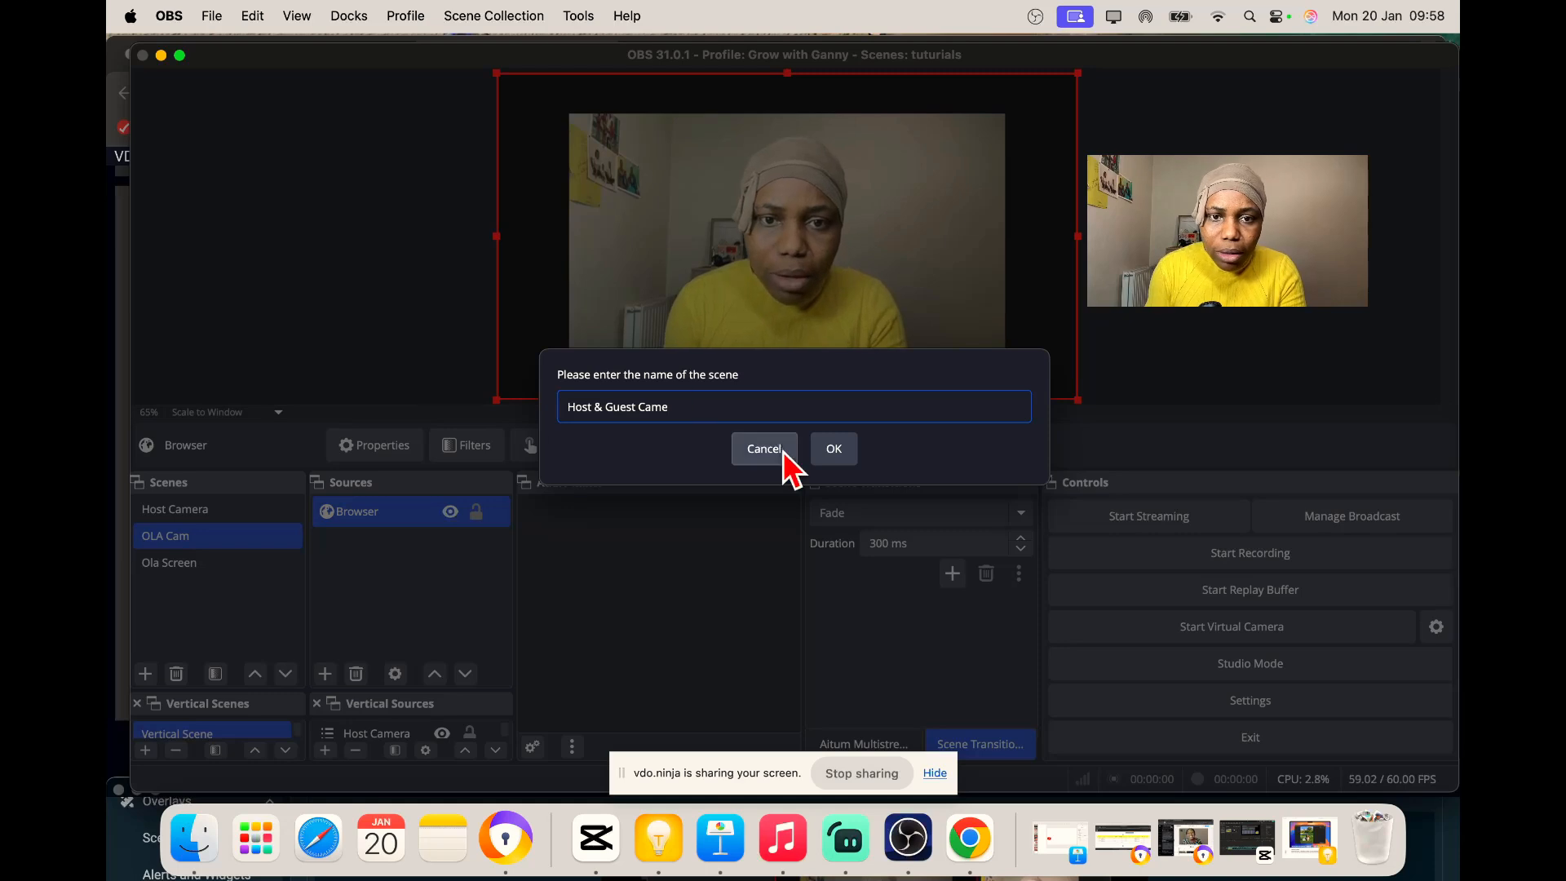
left_click(832, 453)
Add the existing Host Camera scene as a source and shrink it to about half the canvas width in the canvas's upper-left corner
left_click(325, 674)
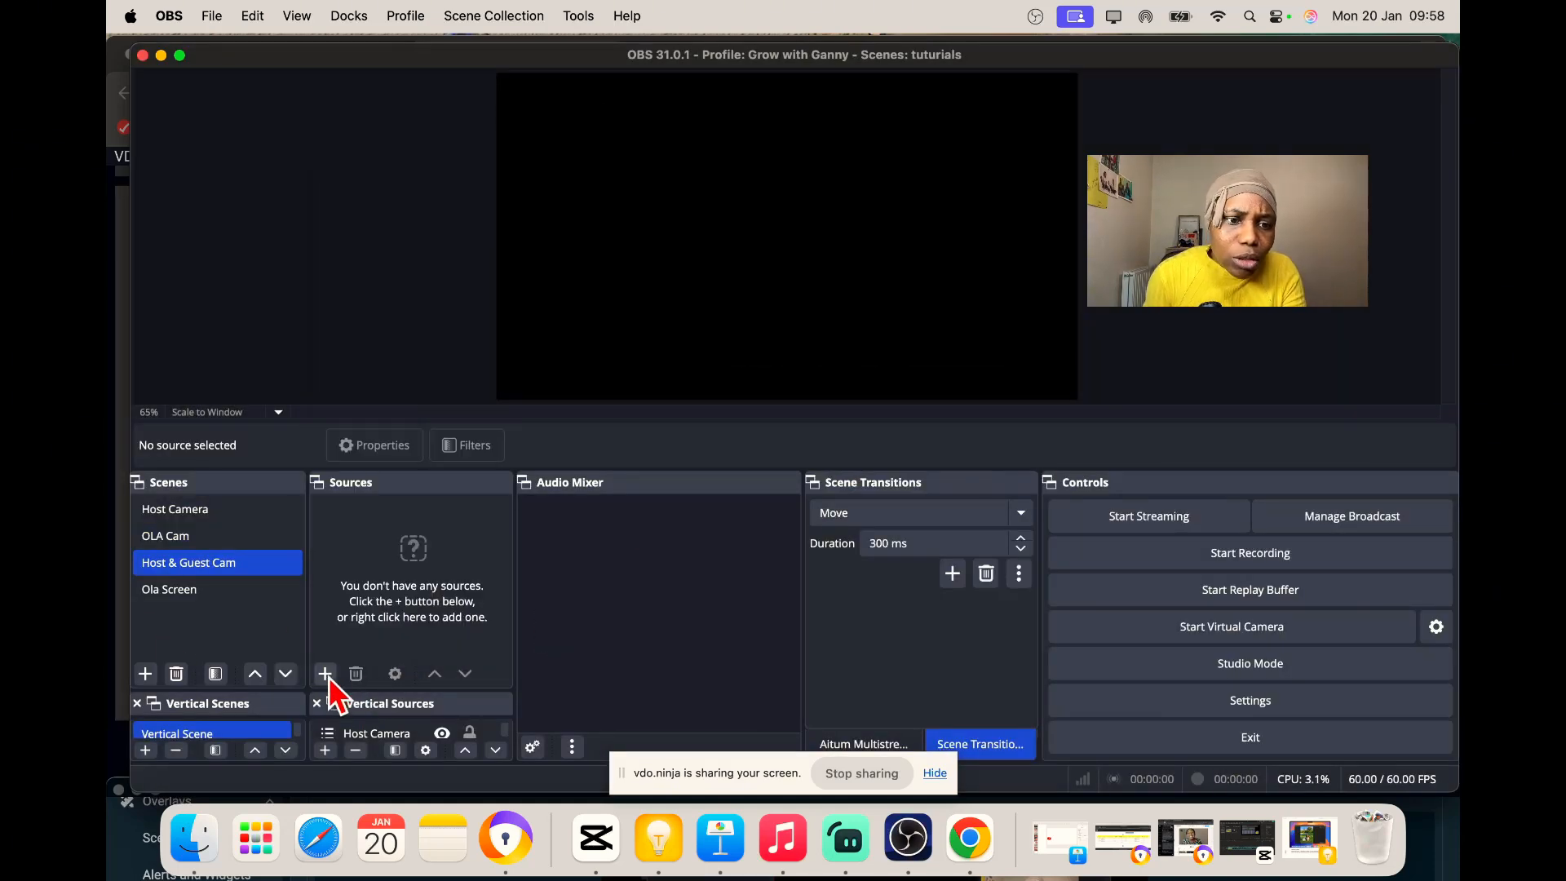
left_click(326, 675)
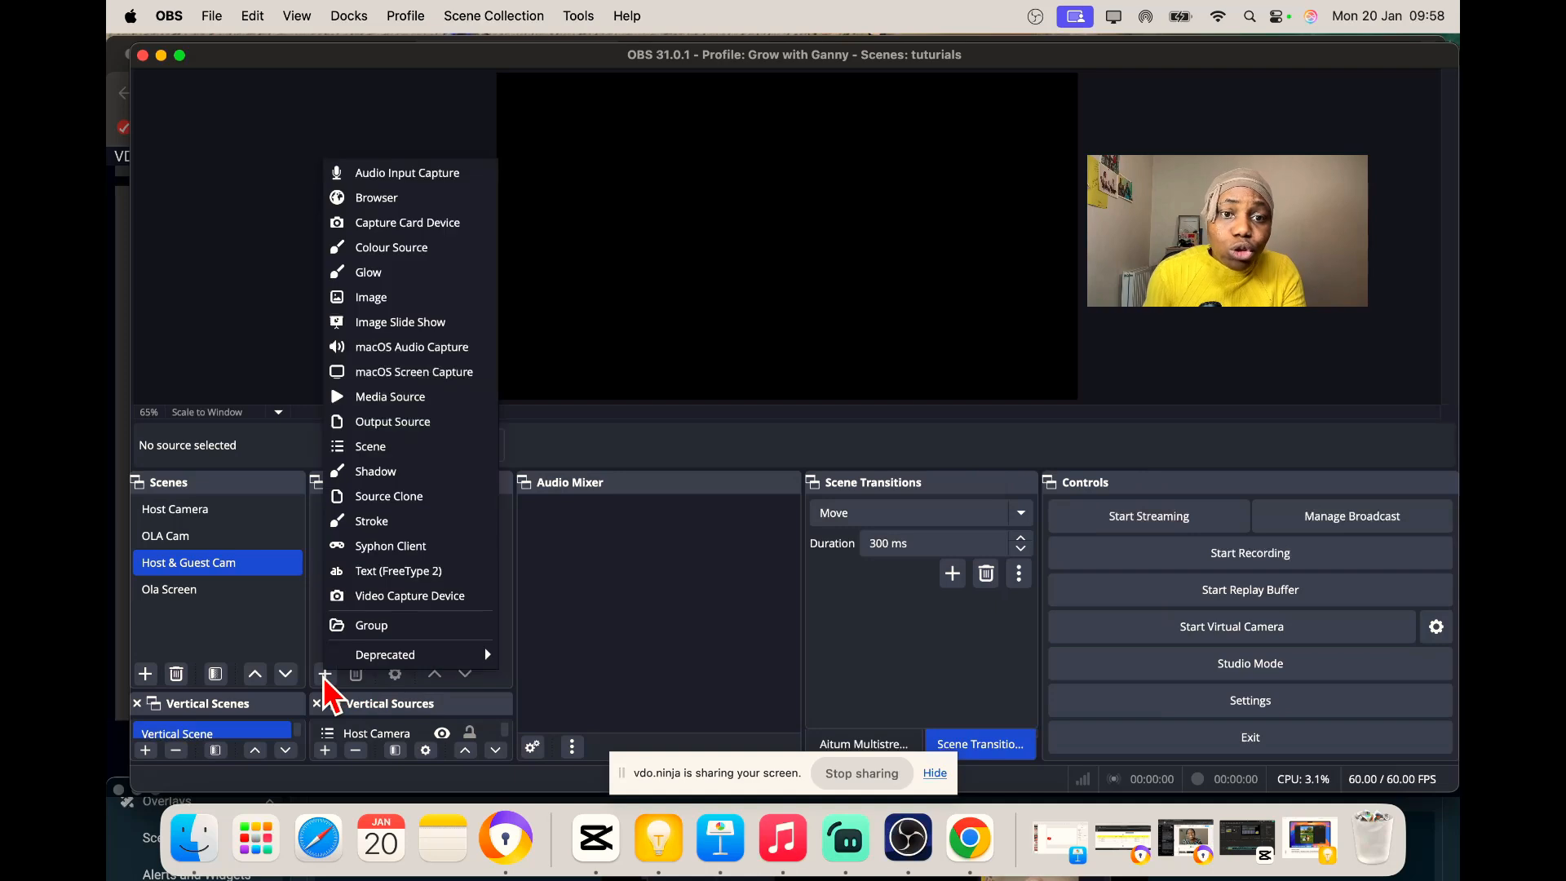
left_click(393, 450)
left_click(814, 431)
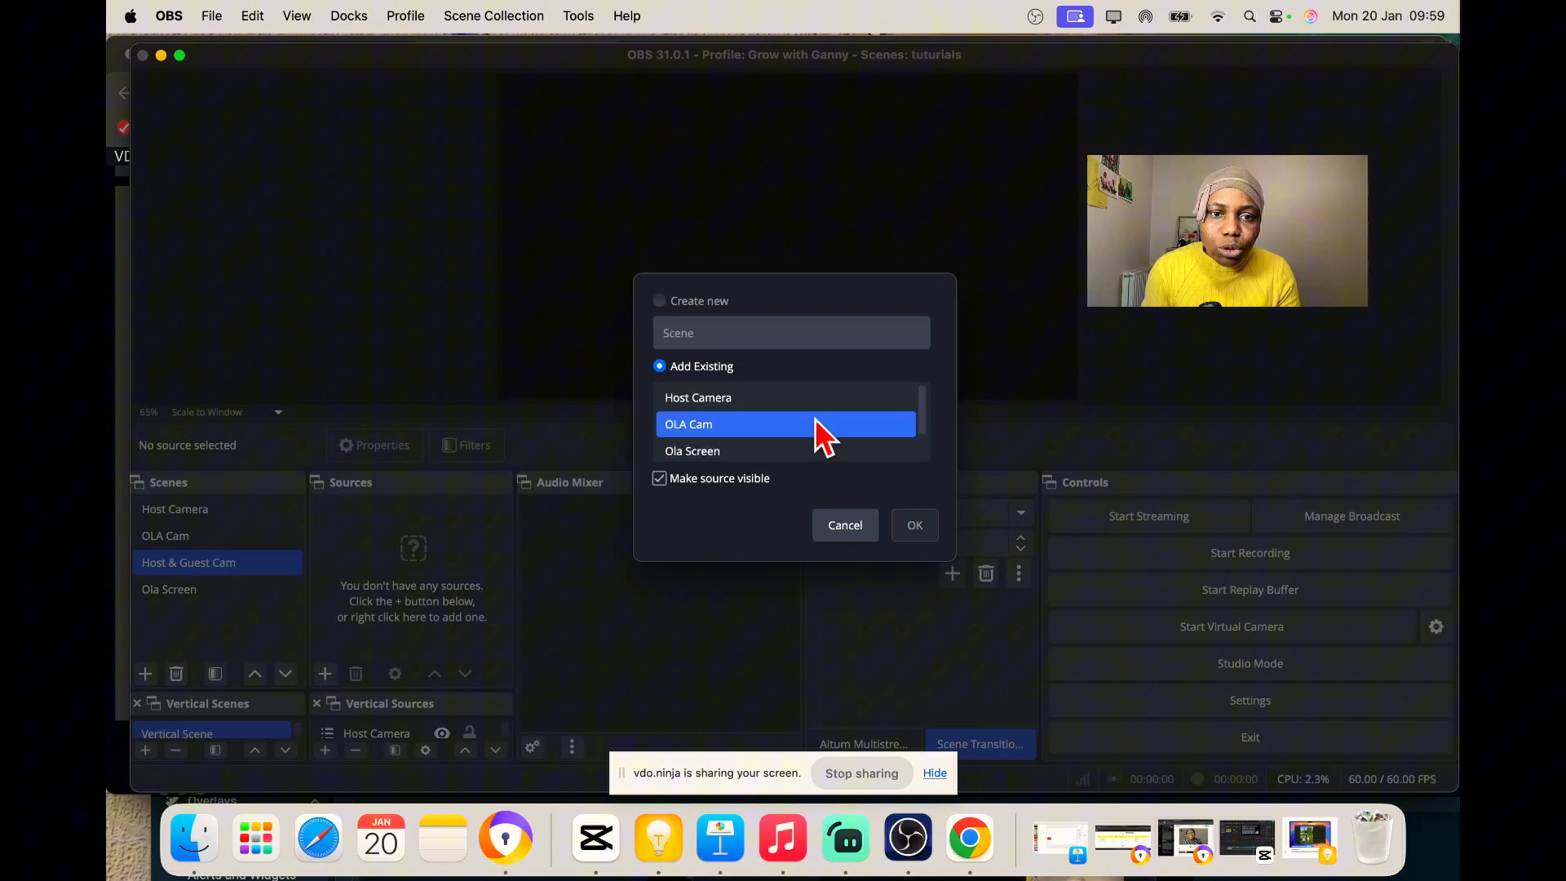
left_click(760, 401)
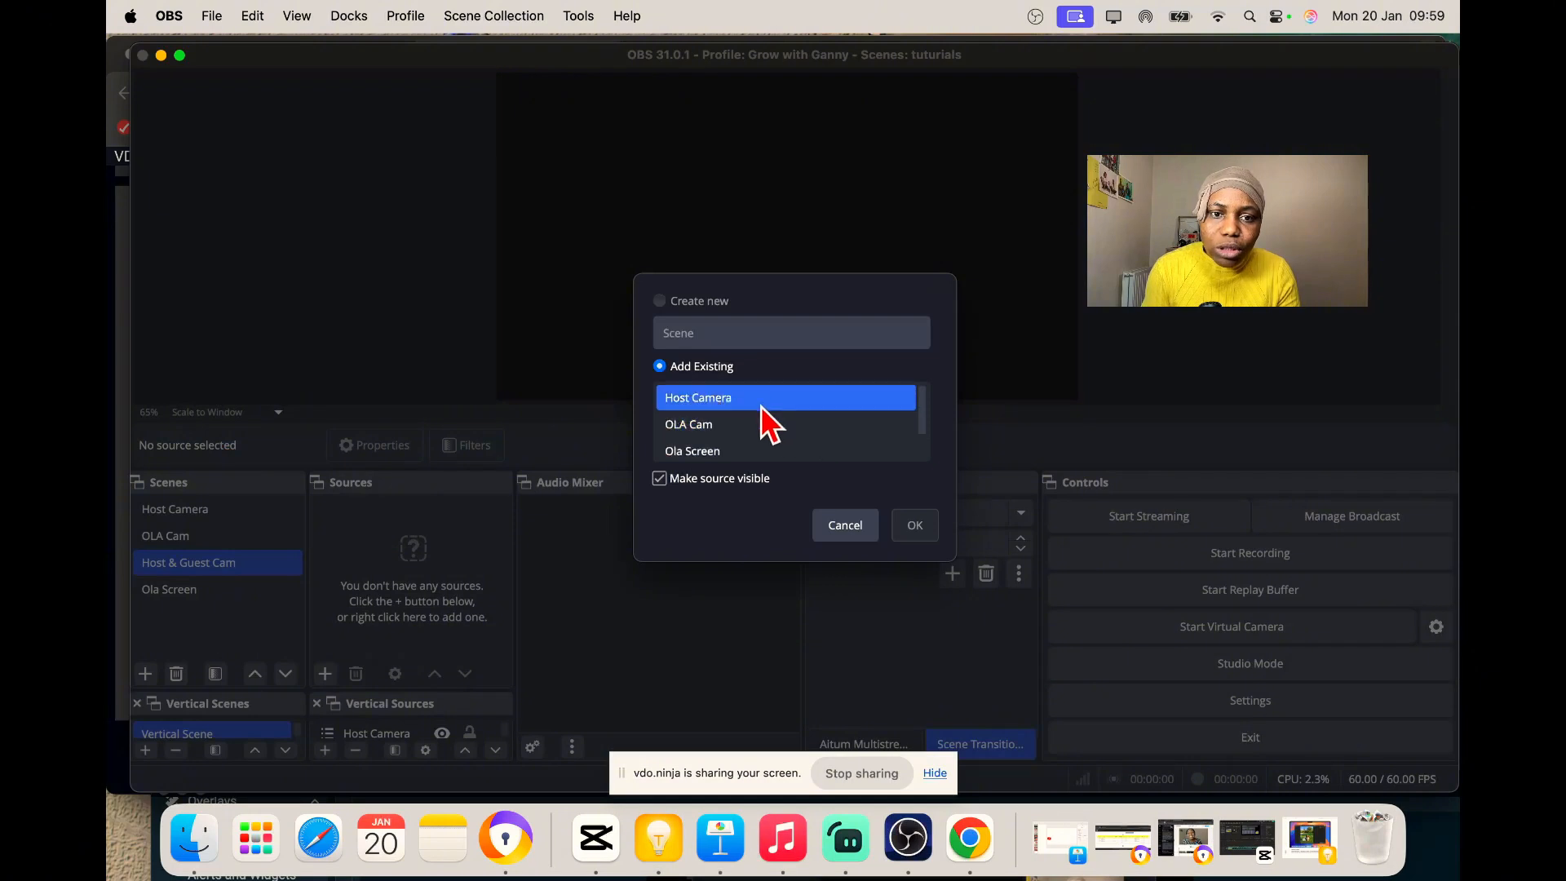
left_click(915, 526)
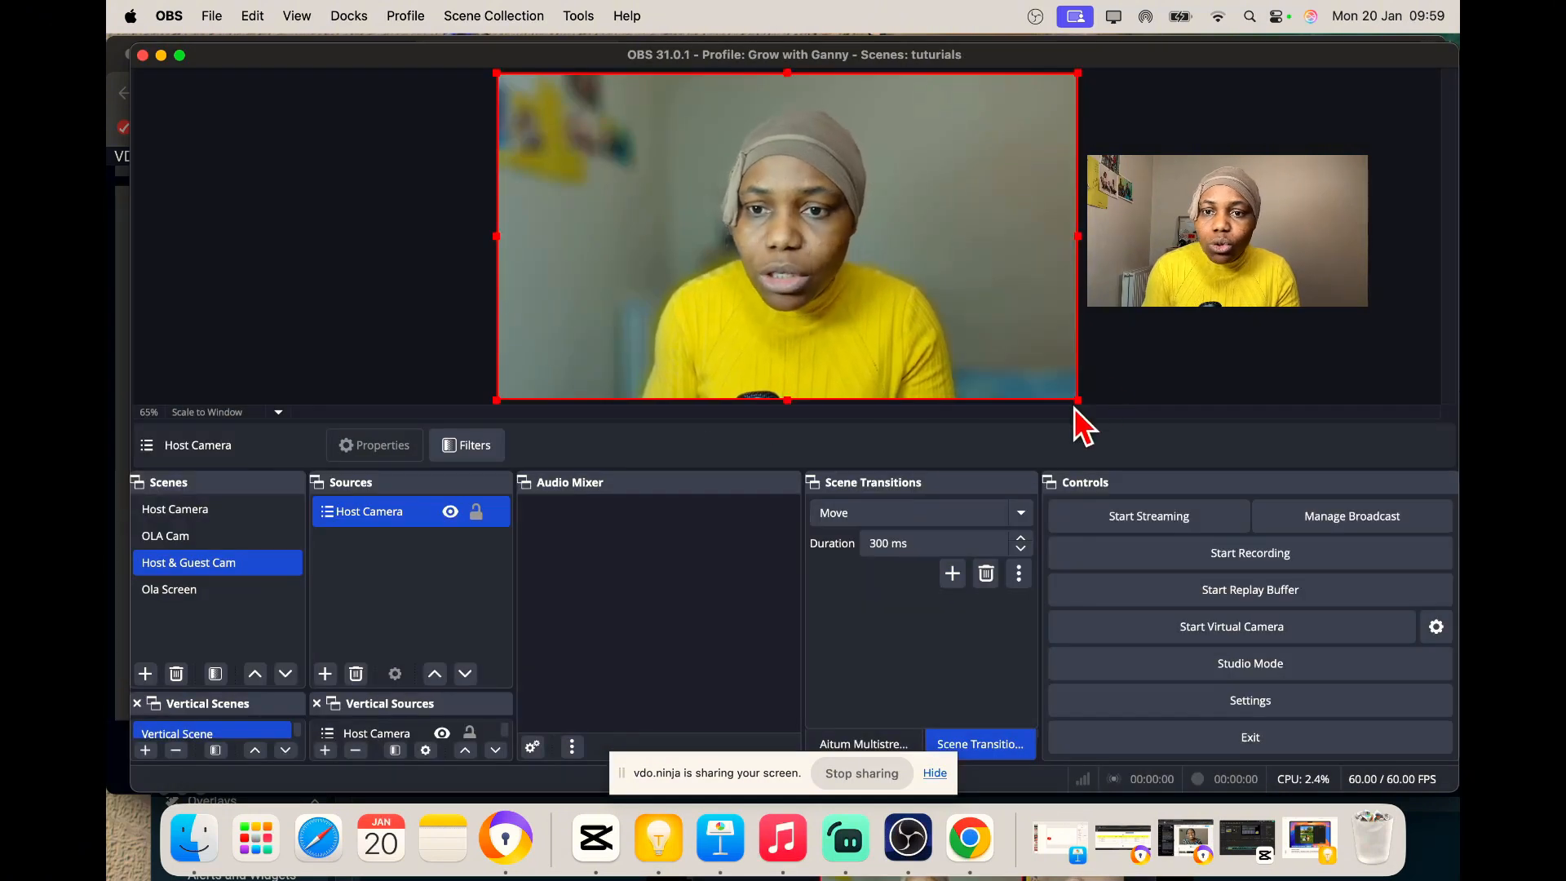
left_click_drag(1077, 399, 776, 231)
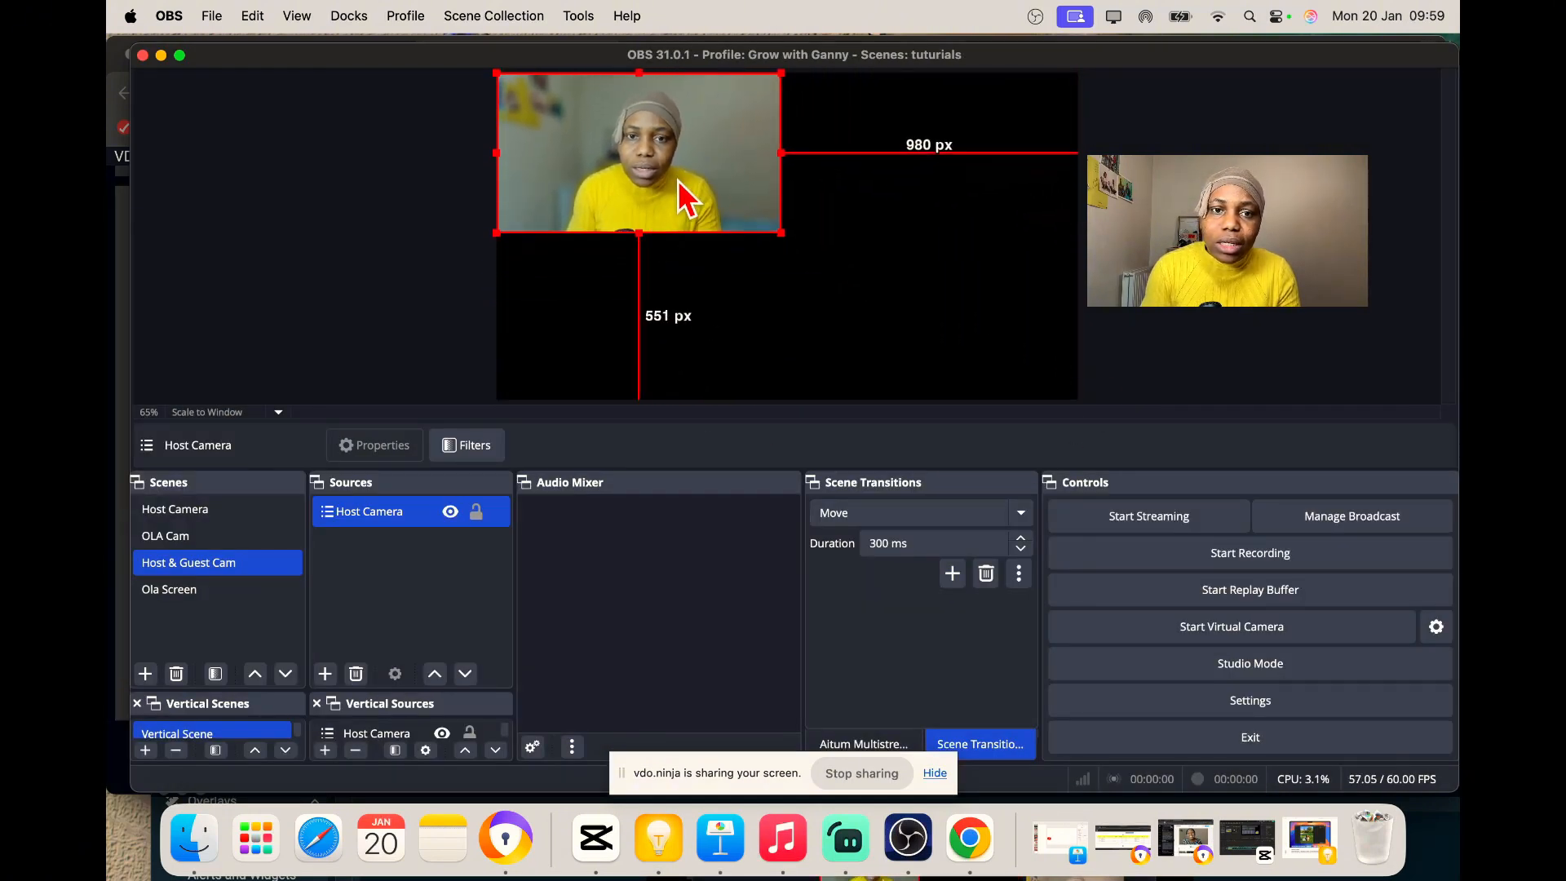
Add the existing guest camera scene as a source and arrange both cameras side by side at mid-height, each about half the canvas width
left_click_drag(678, 179, 684, 254)
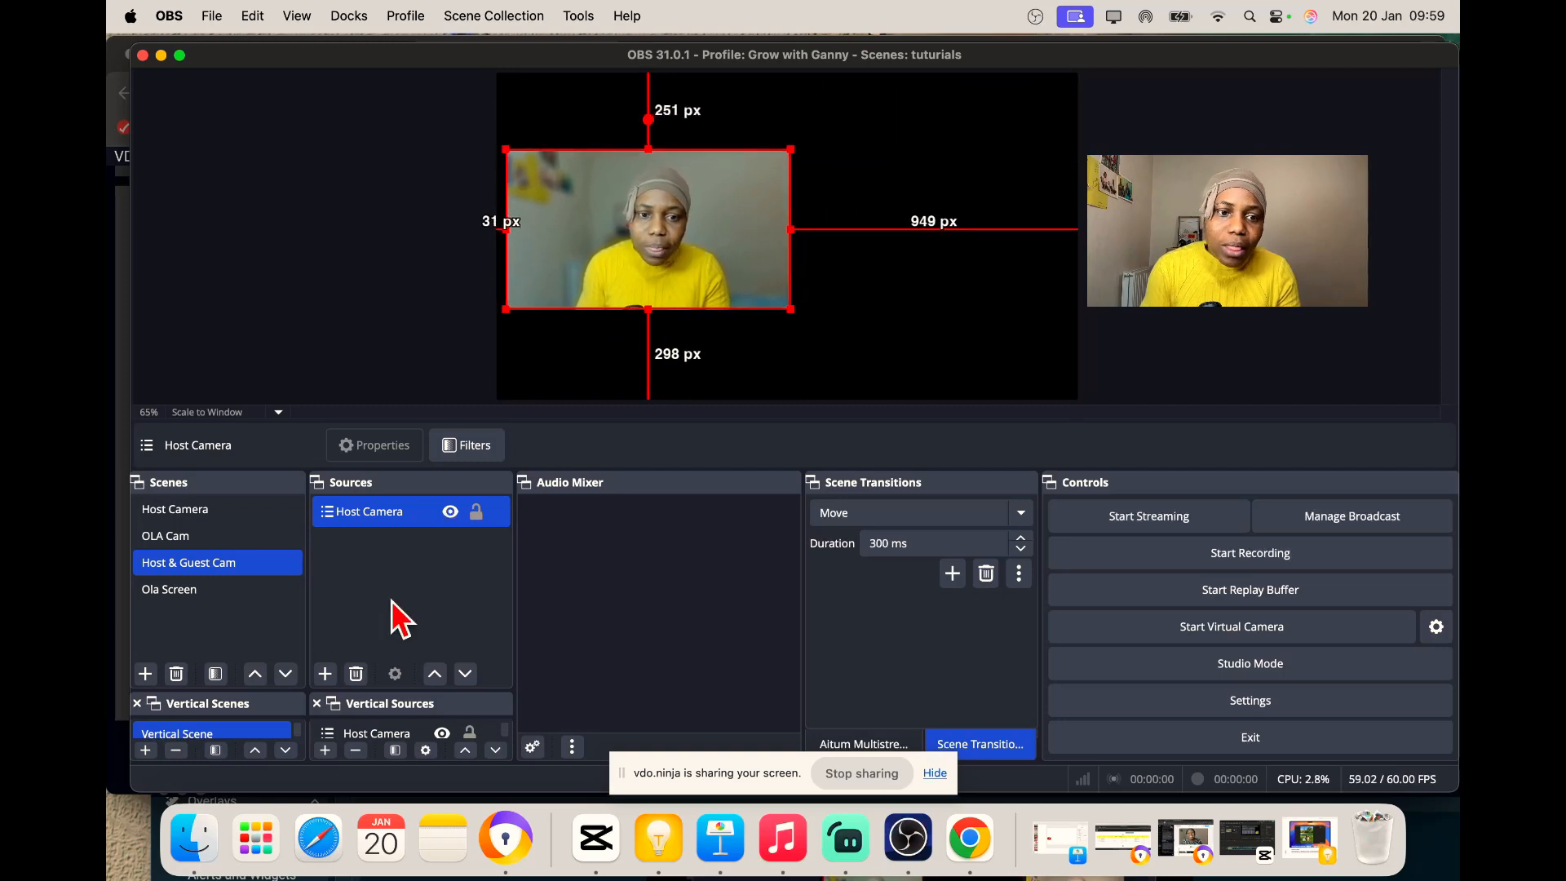
left_click(326, 675)
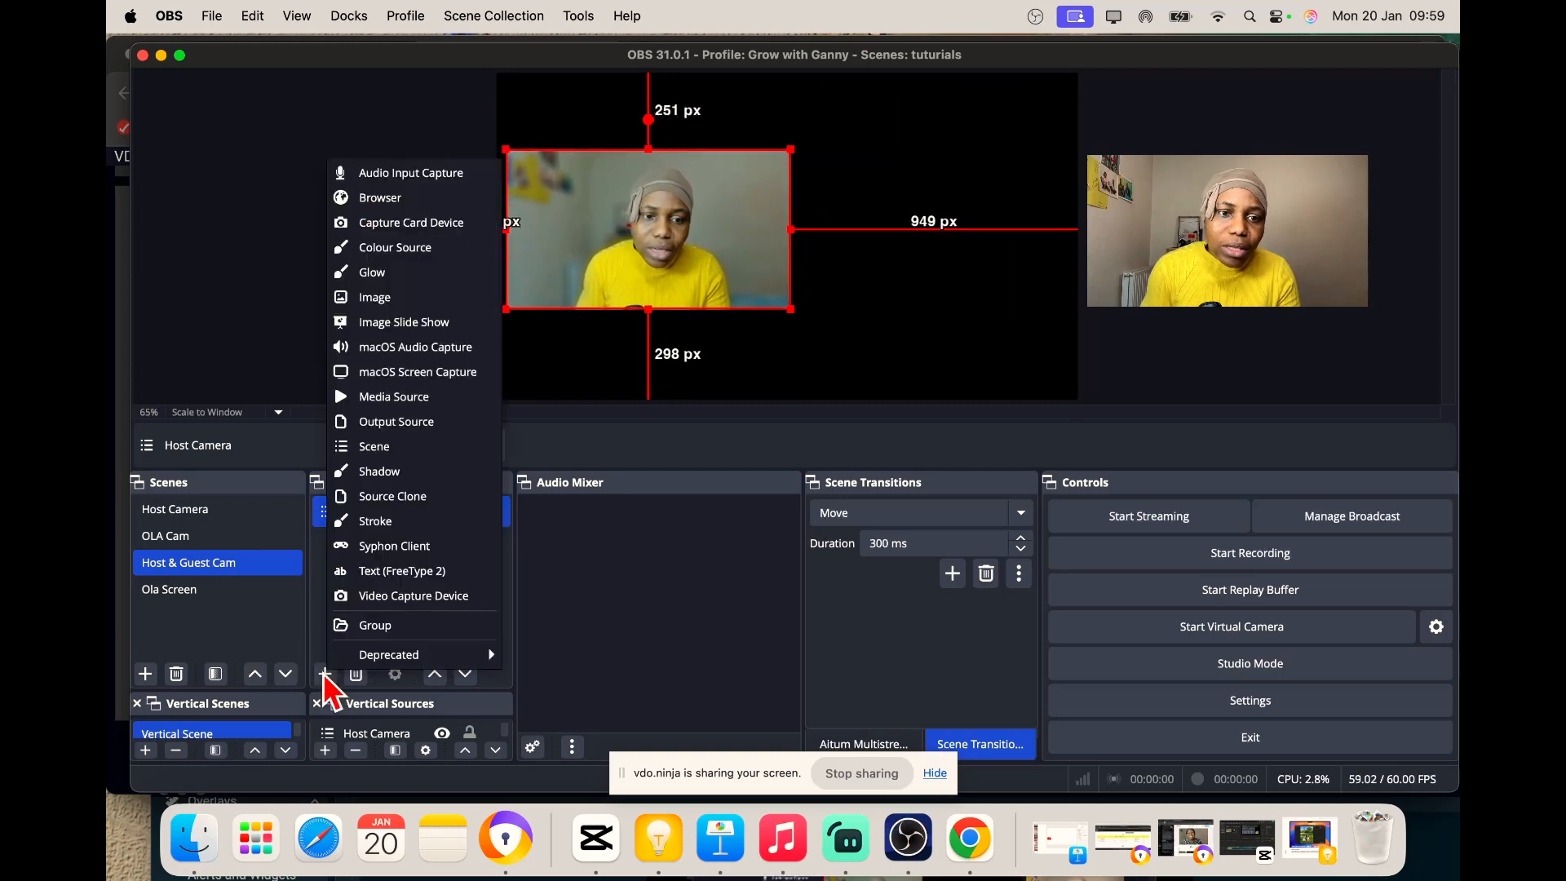
left_click(456, 450)
left_click(716, 430)
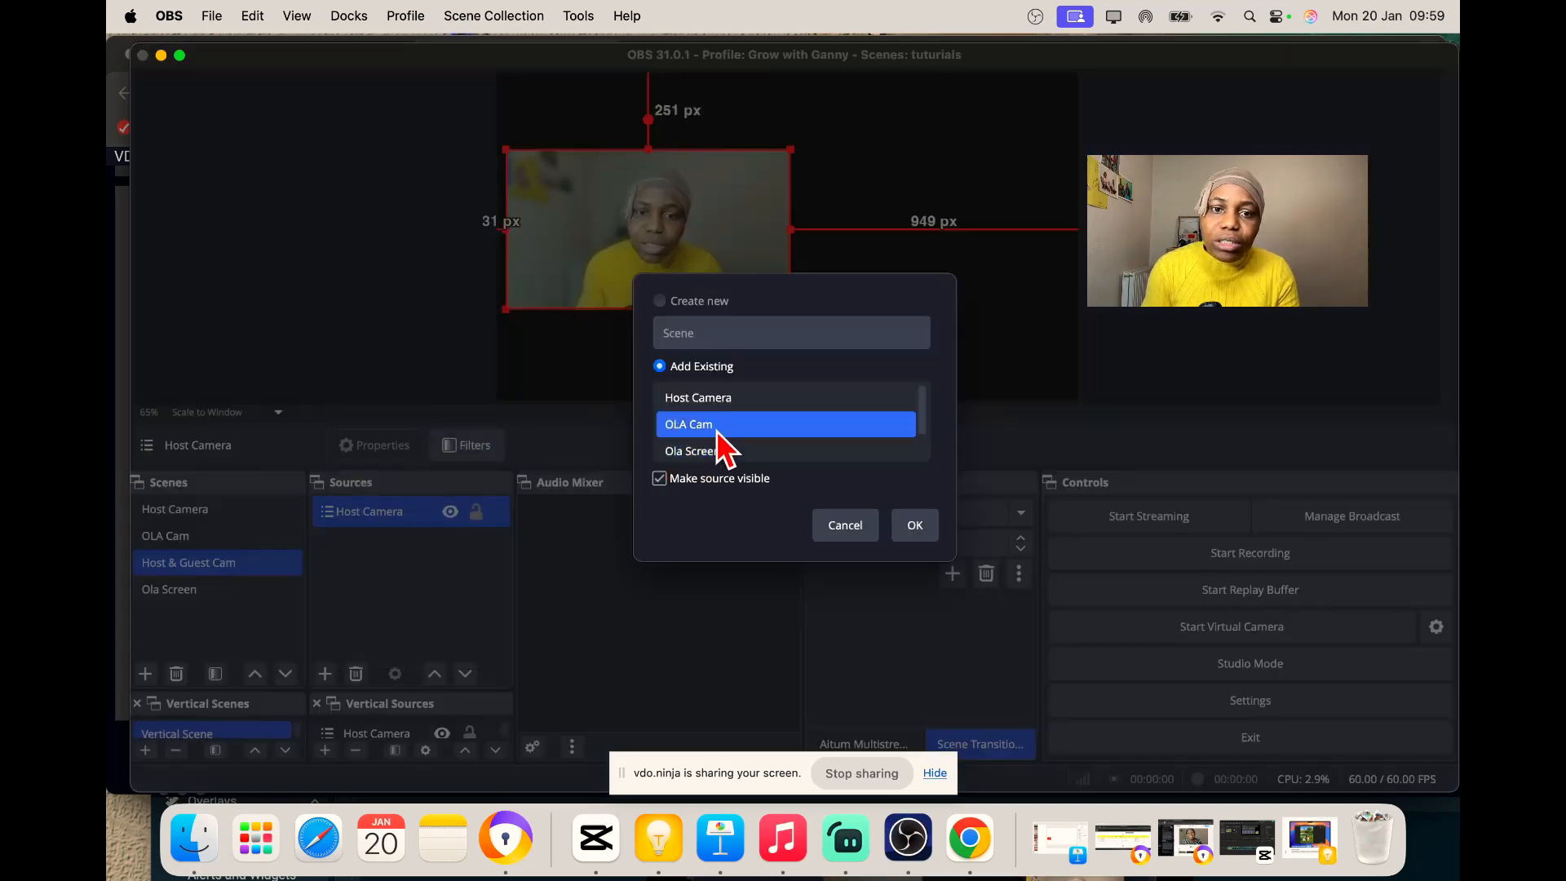
left_click(914, 526)
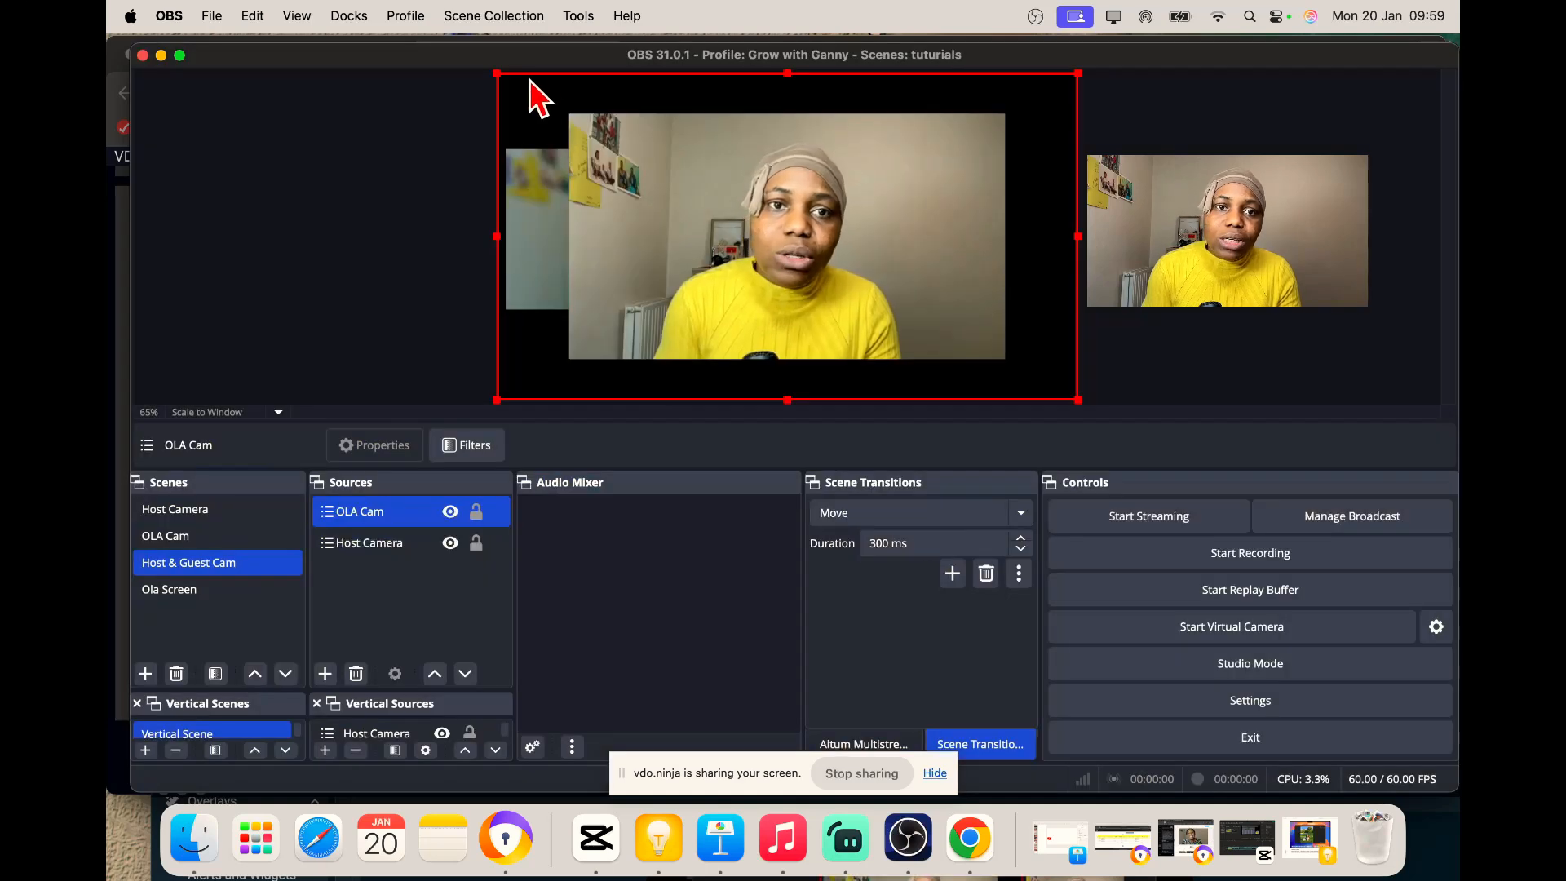
left_click_drag(496, 74, 958, 218)
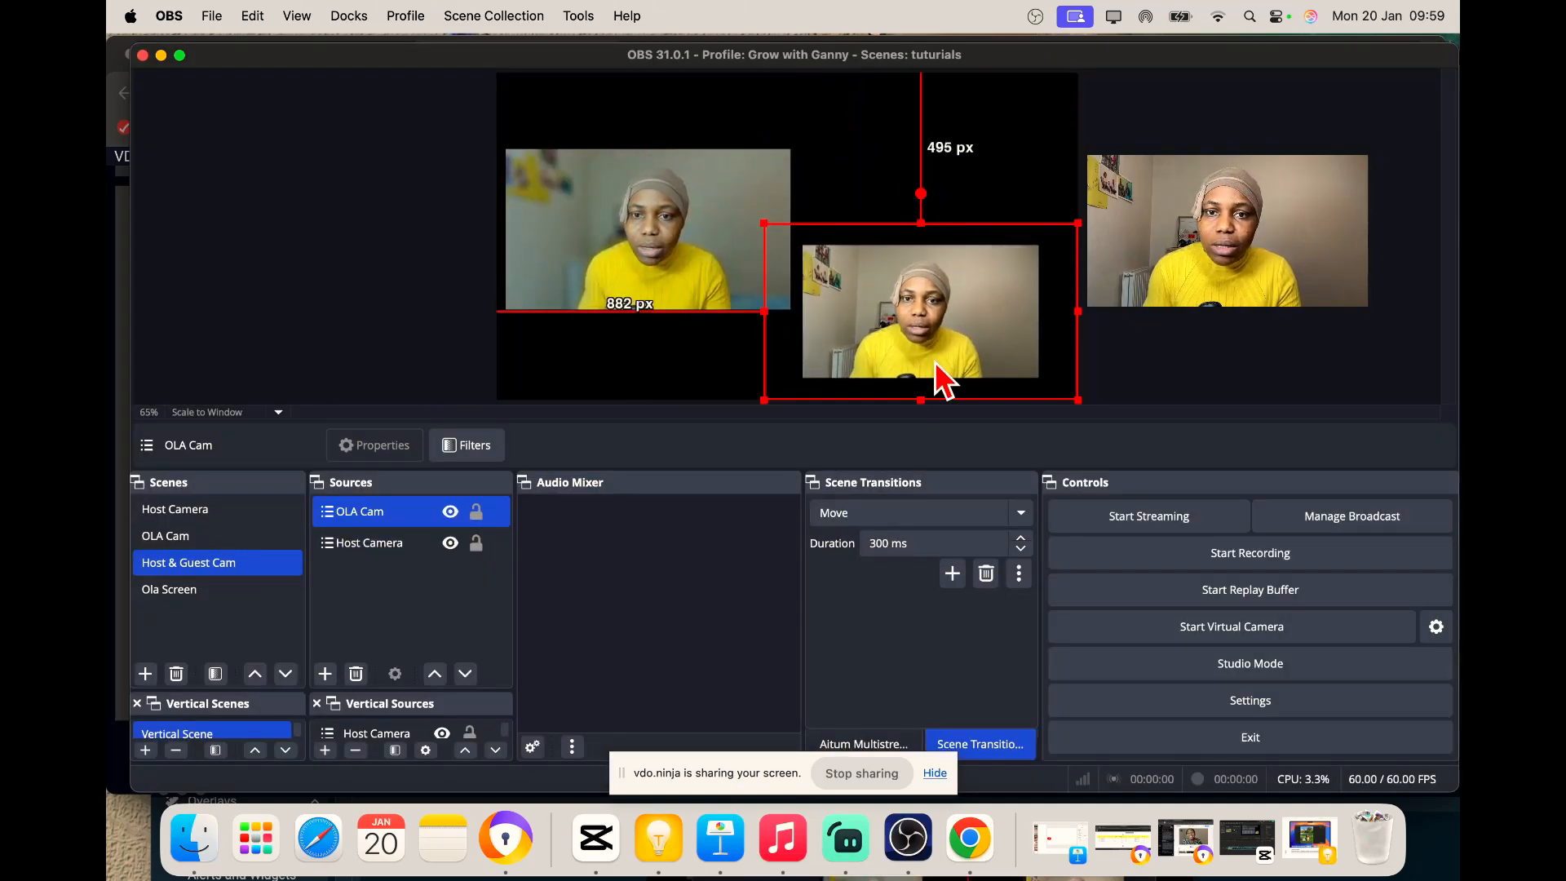
left_click_drag(933, 353, 930, 263)
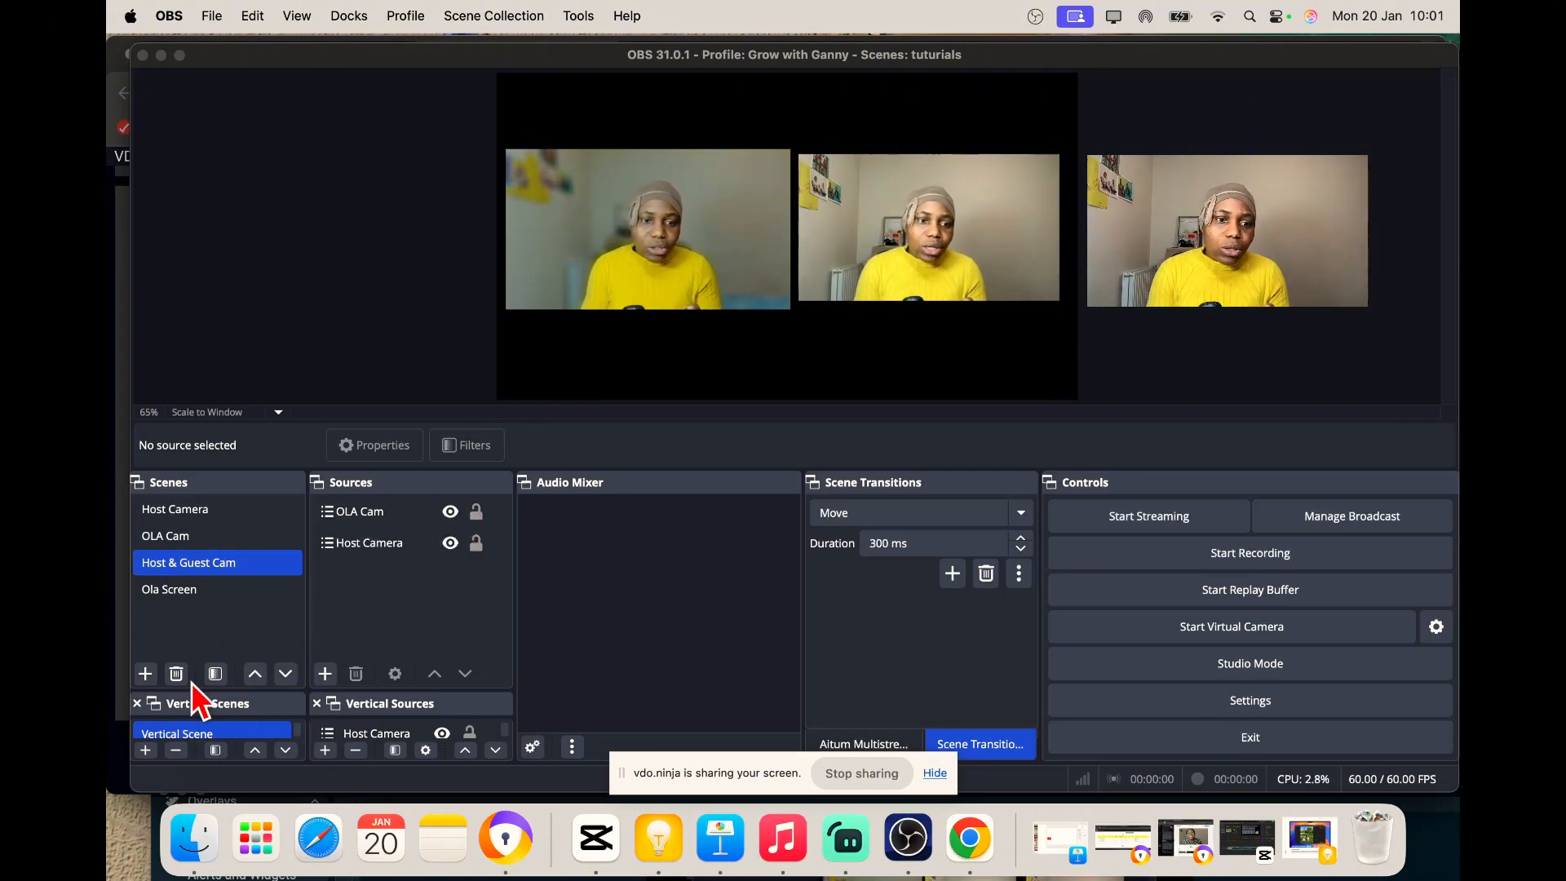
Move the Host & Guest Cam scene to the end of the scene list and add a new scene named "Guest cam & Screen"
left_click_drag(206, 570, 204, 600)
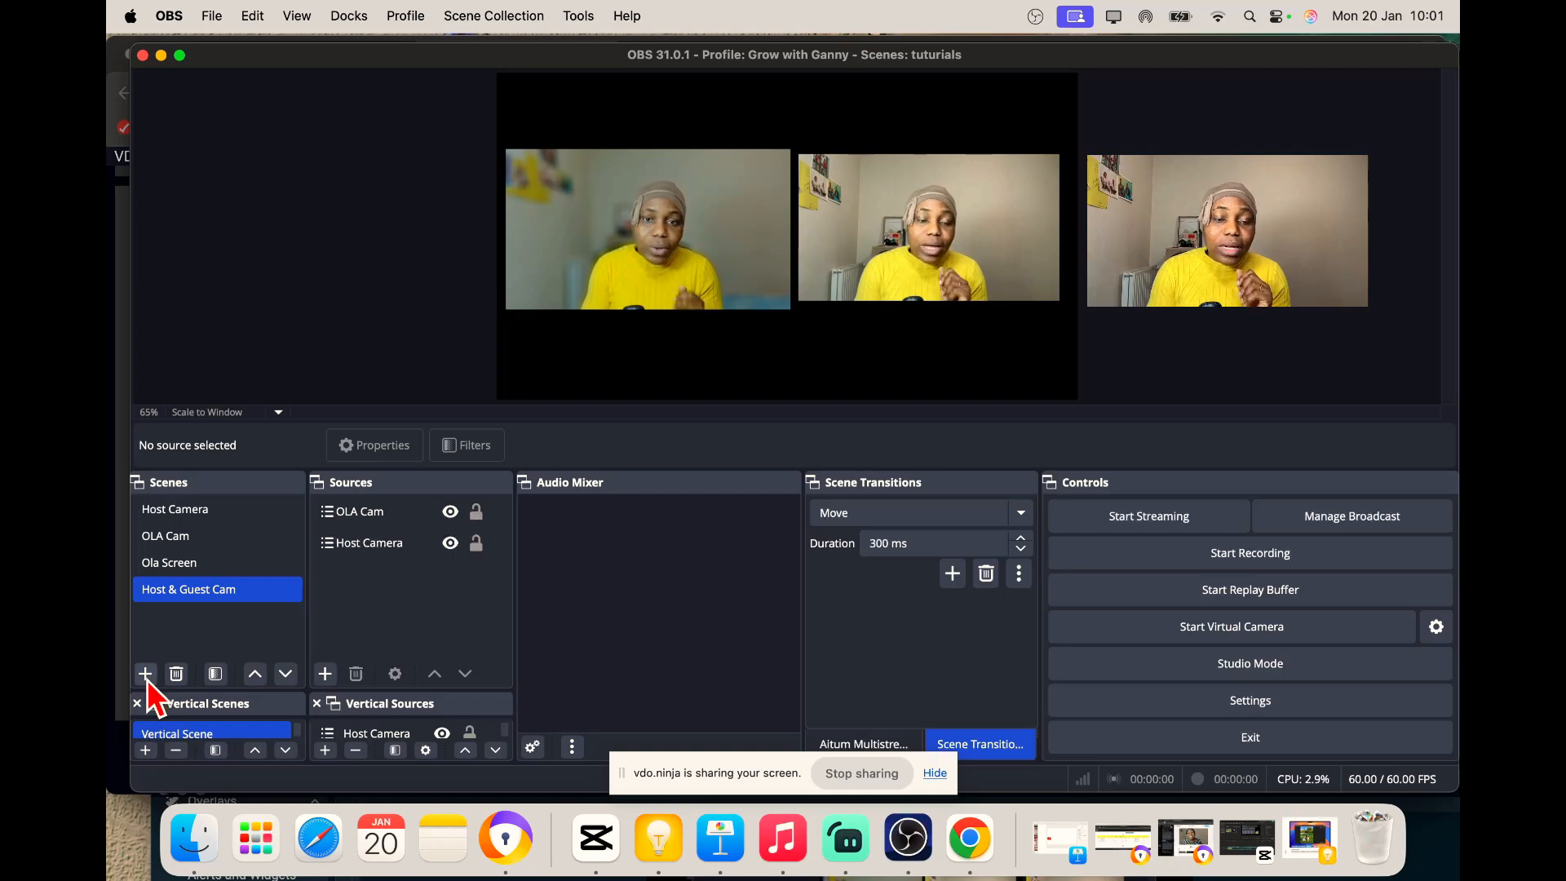
left_click(146, 673)
left_click(653, 407)
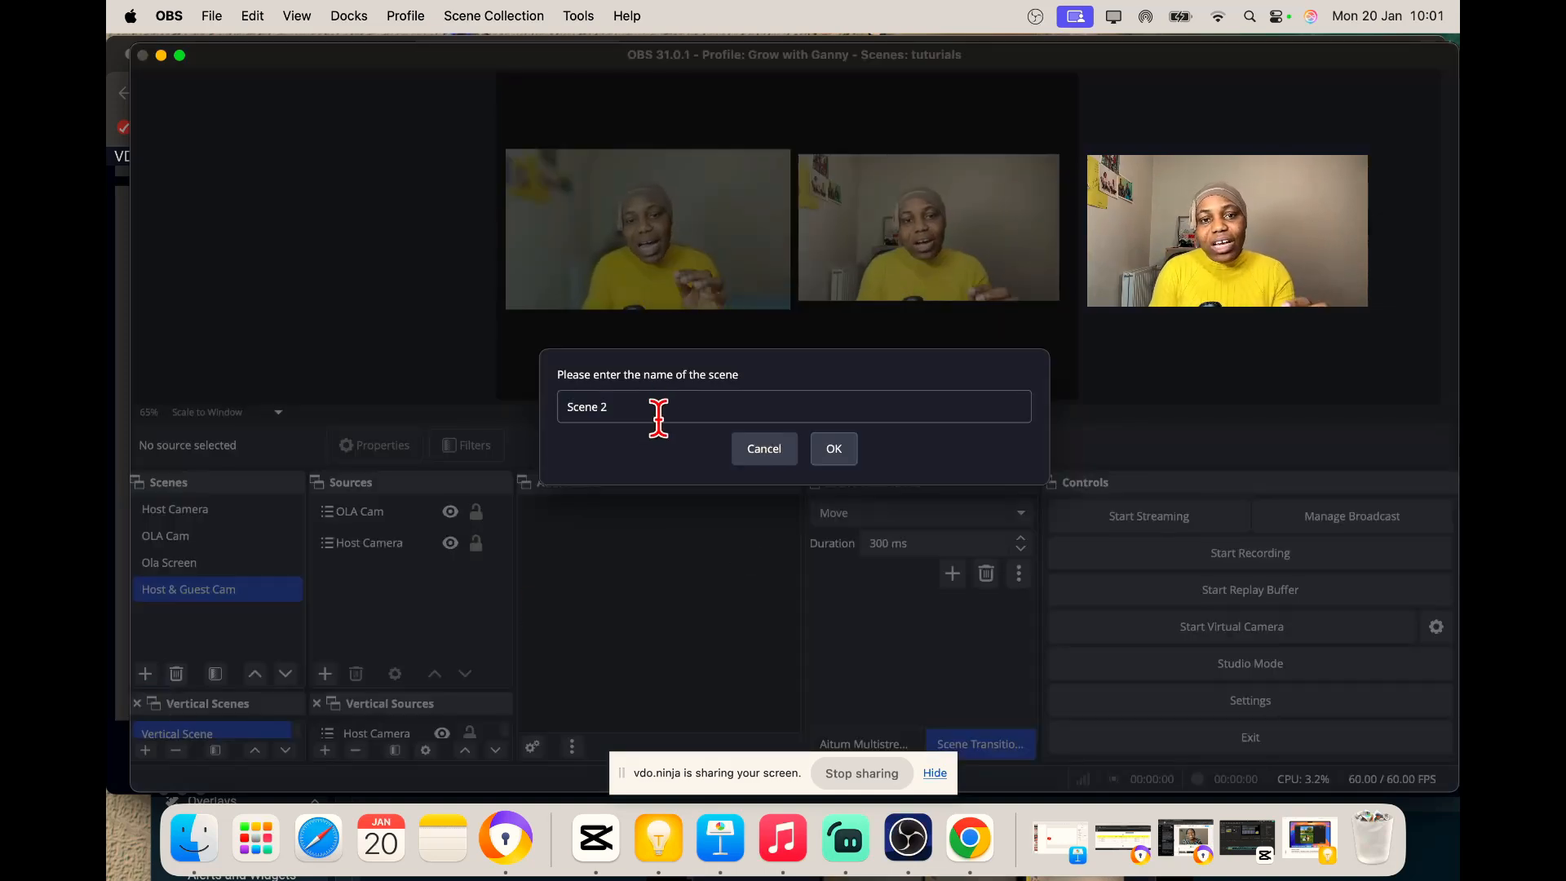
key("BackSpace")
key("BackSpace")
key("BackSpace")
key("BackSpace")
key("BackSpace")
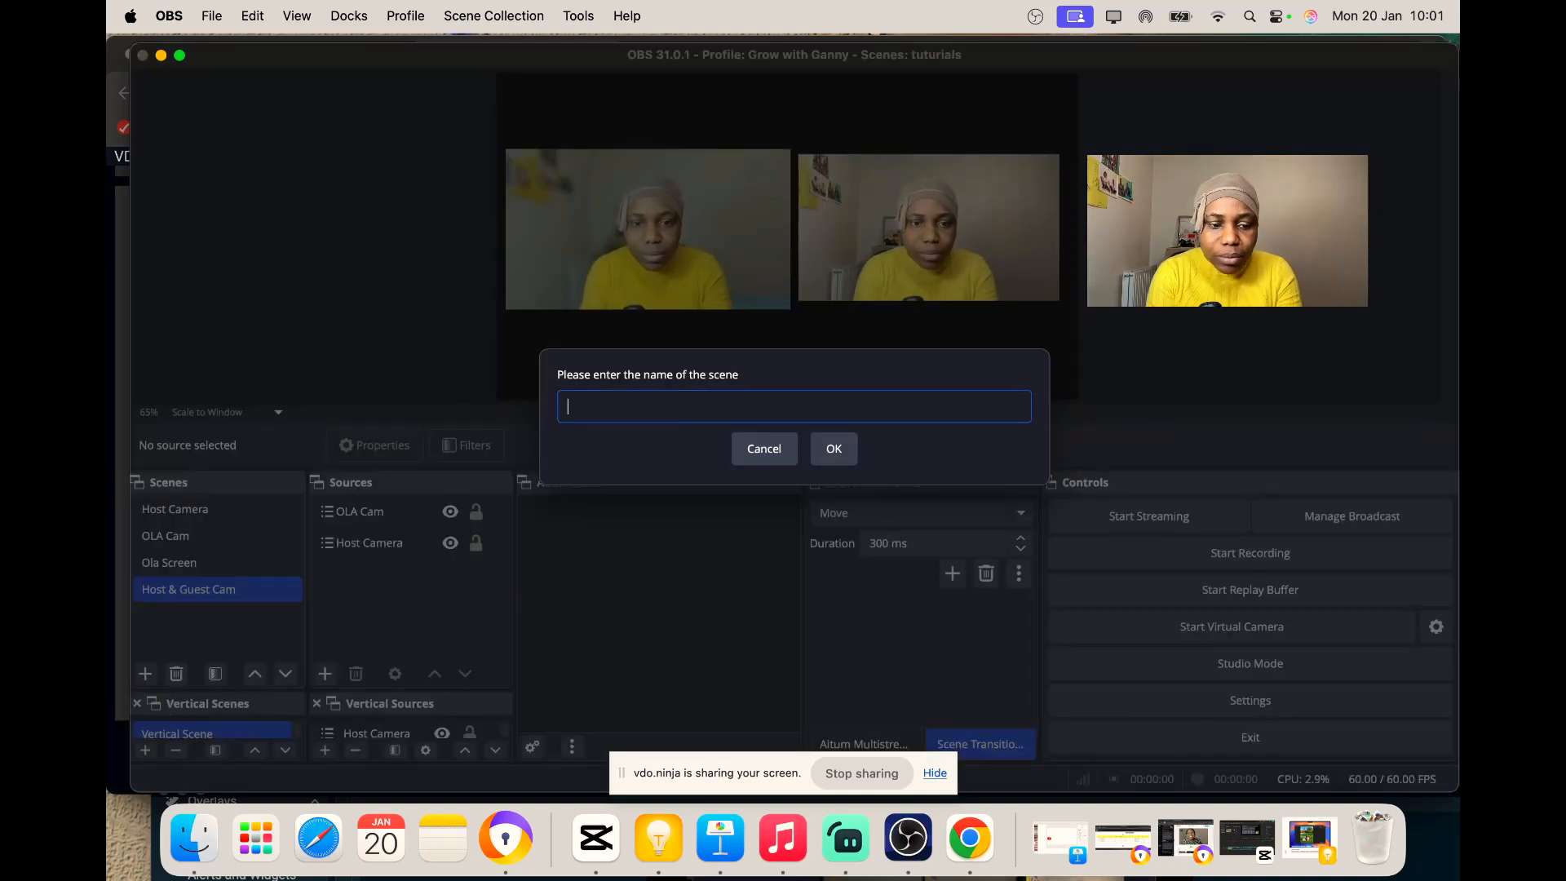
type("Guest cam")
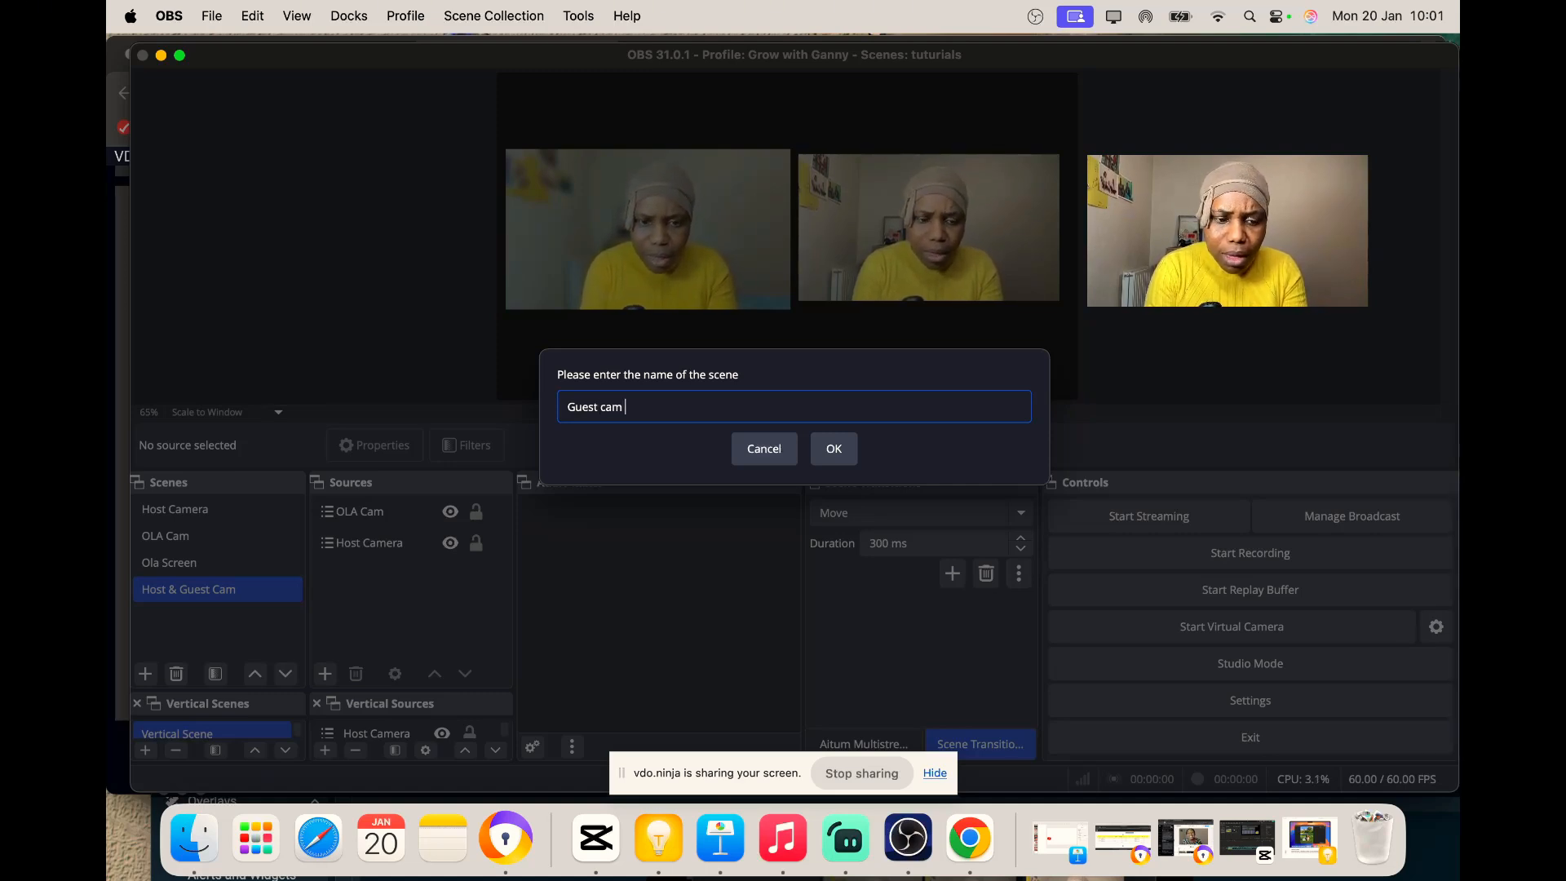
type("& S")
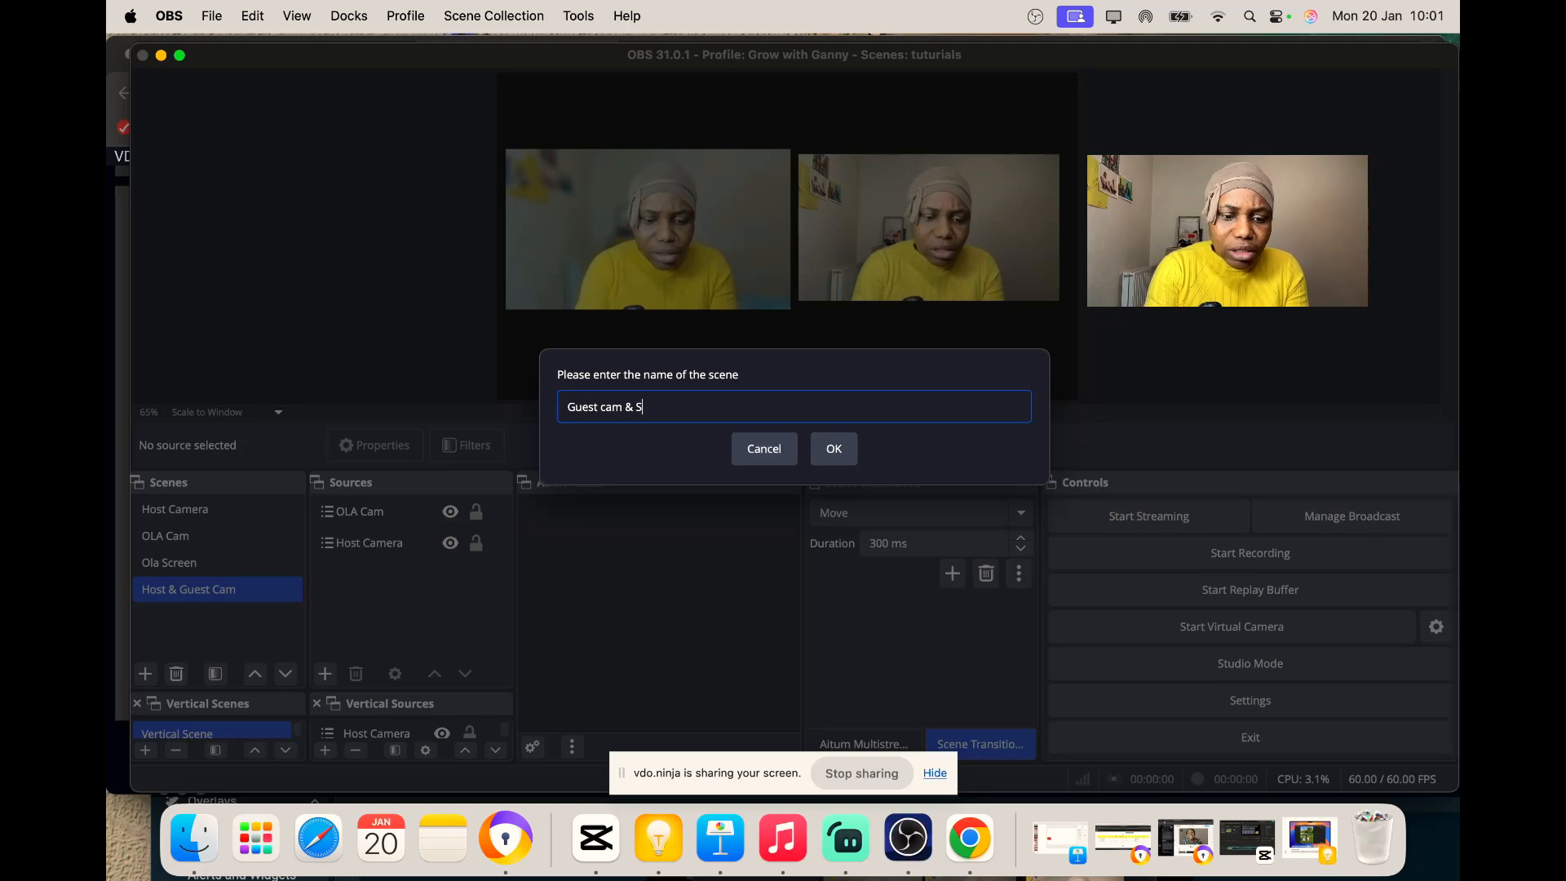
type("creen")
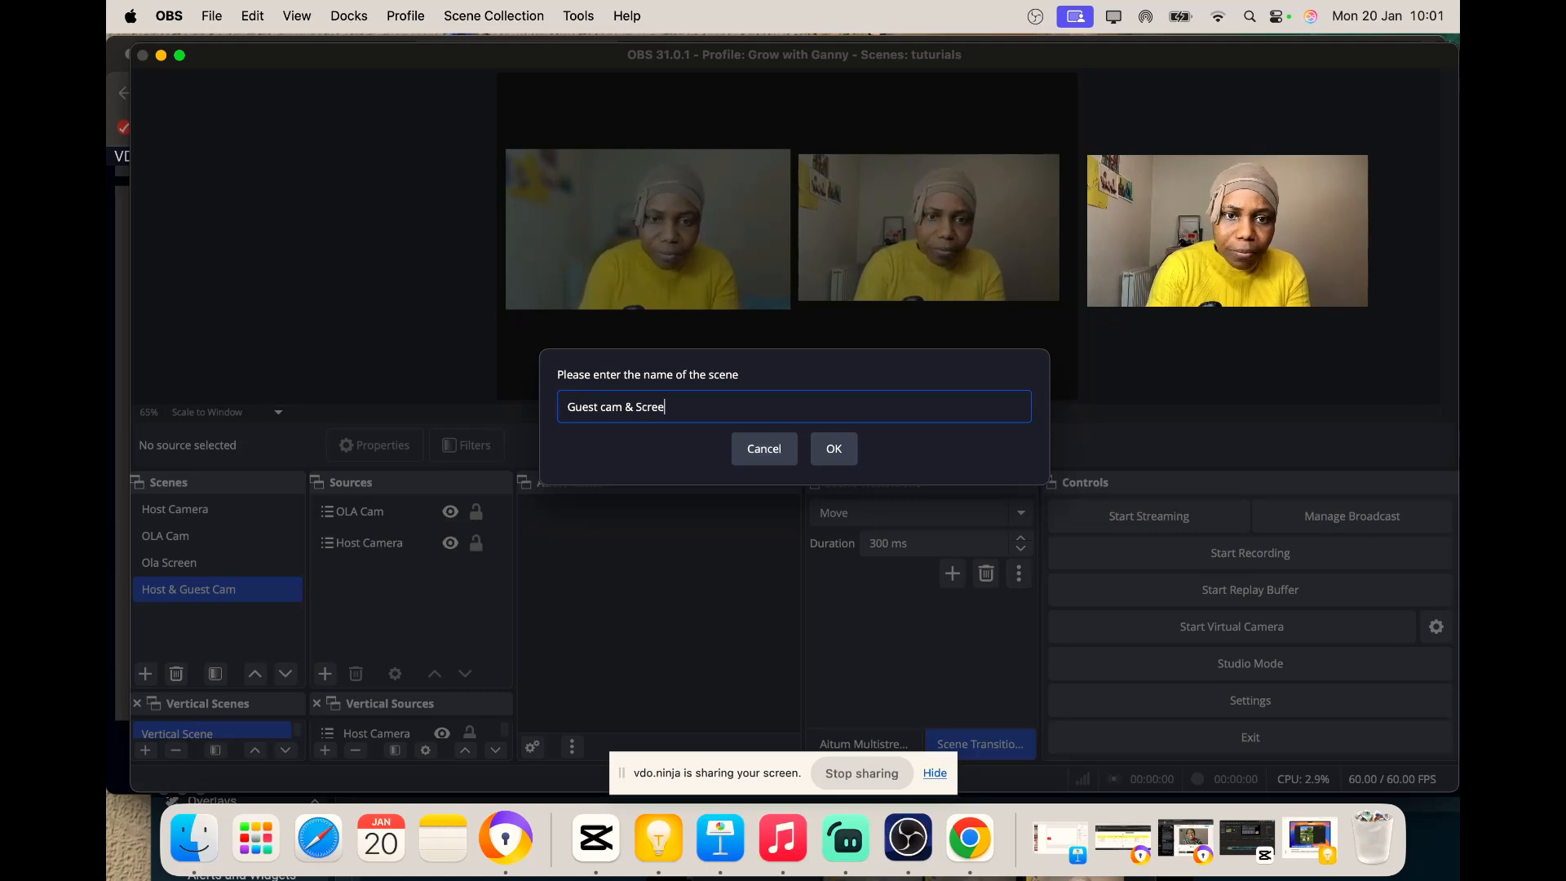
left_click(833, 449)
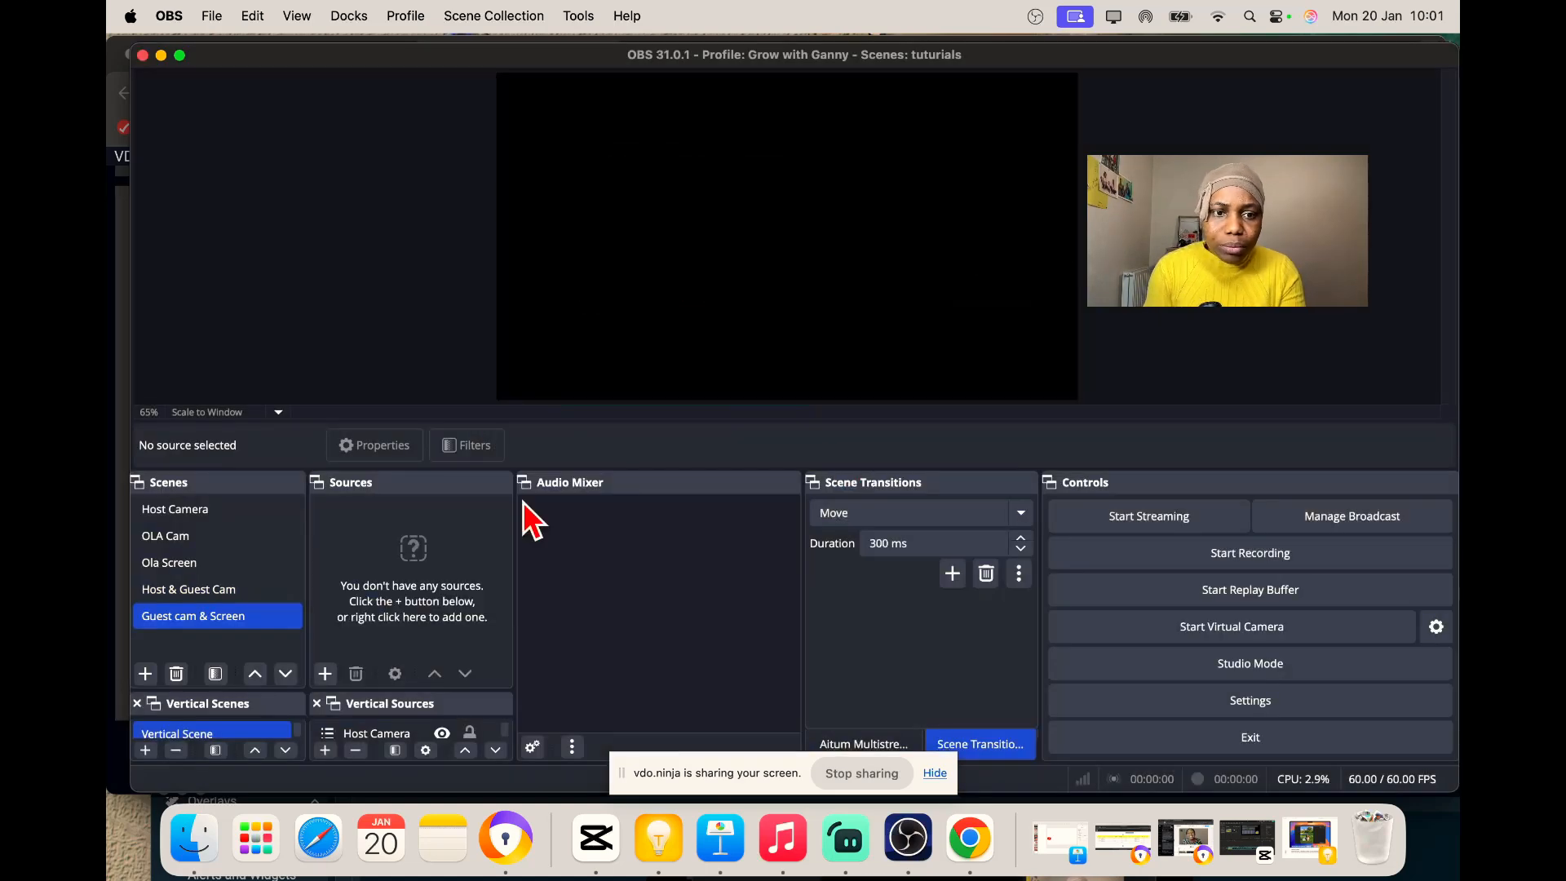
Add the existing guest camera scene as a source and shrink it to about half the canvas width in the canvas's upper-left corner
left_click(326, 675)
left_click(416, 447)
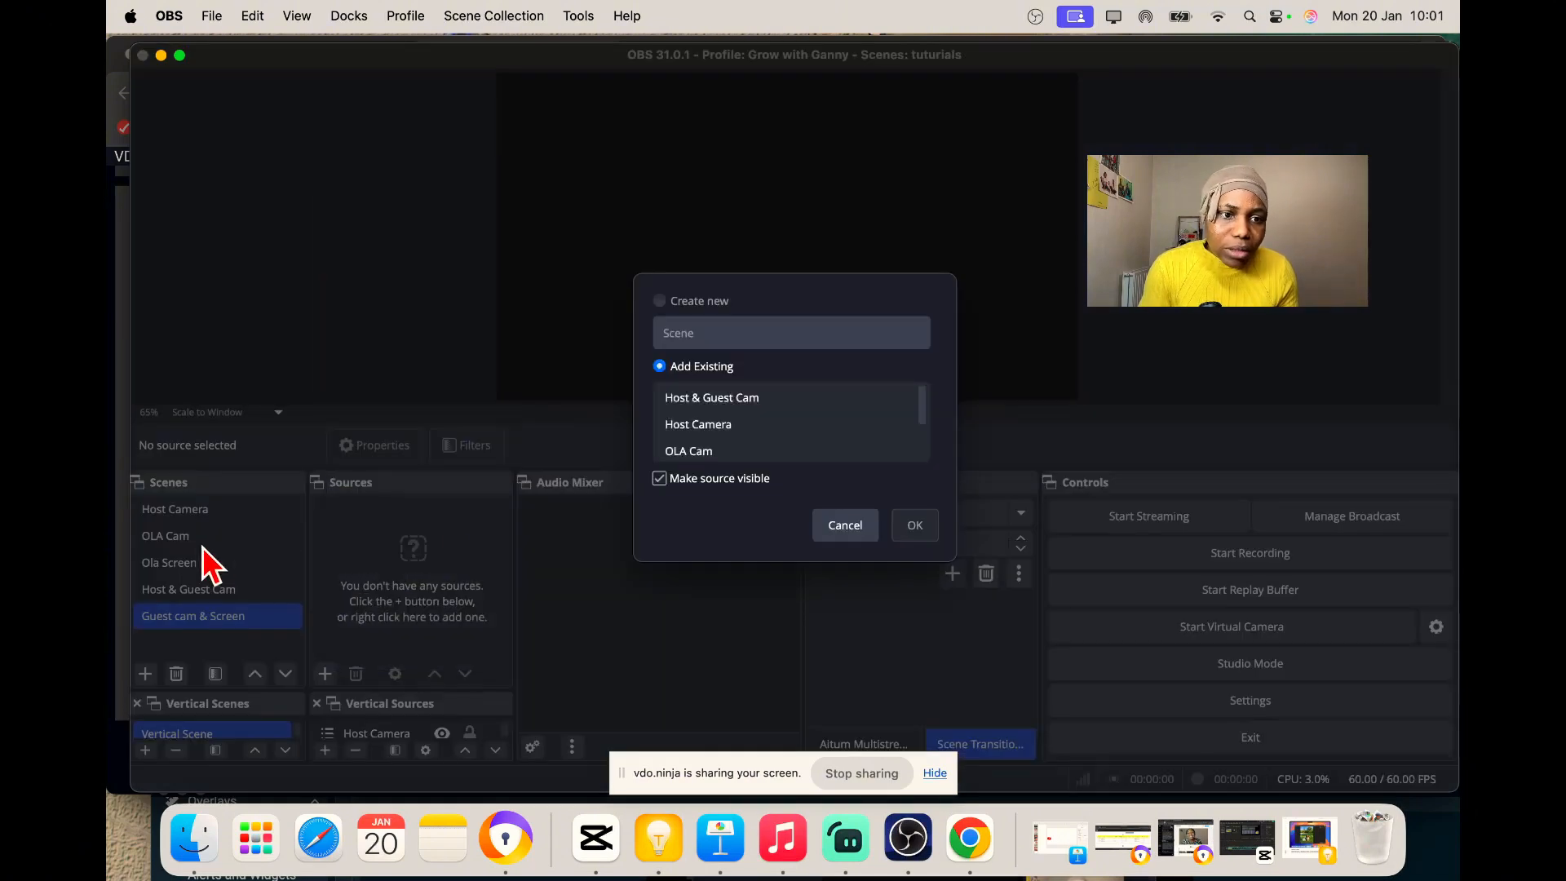
left_click(691, 451)
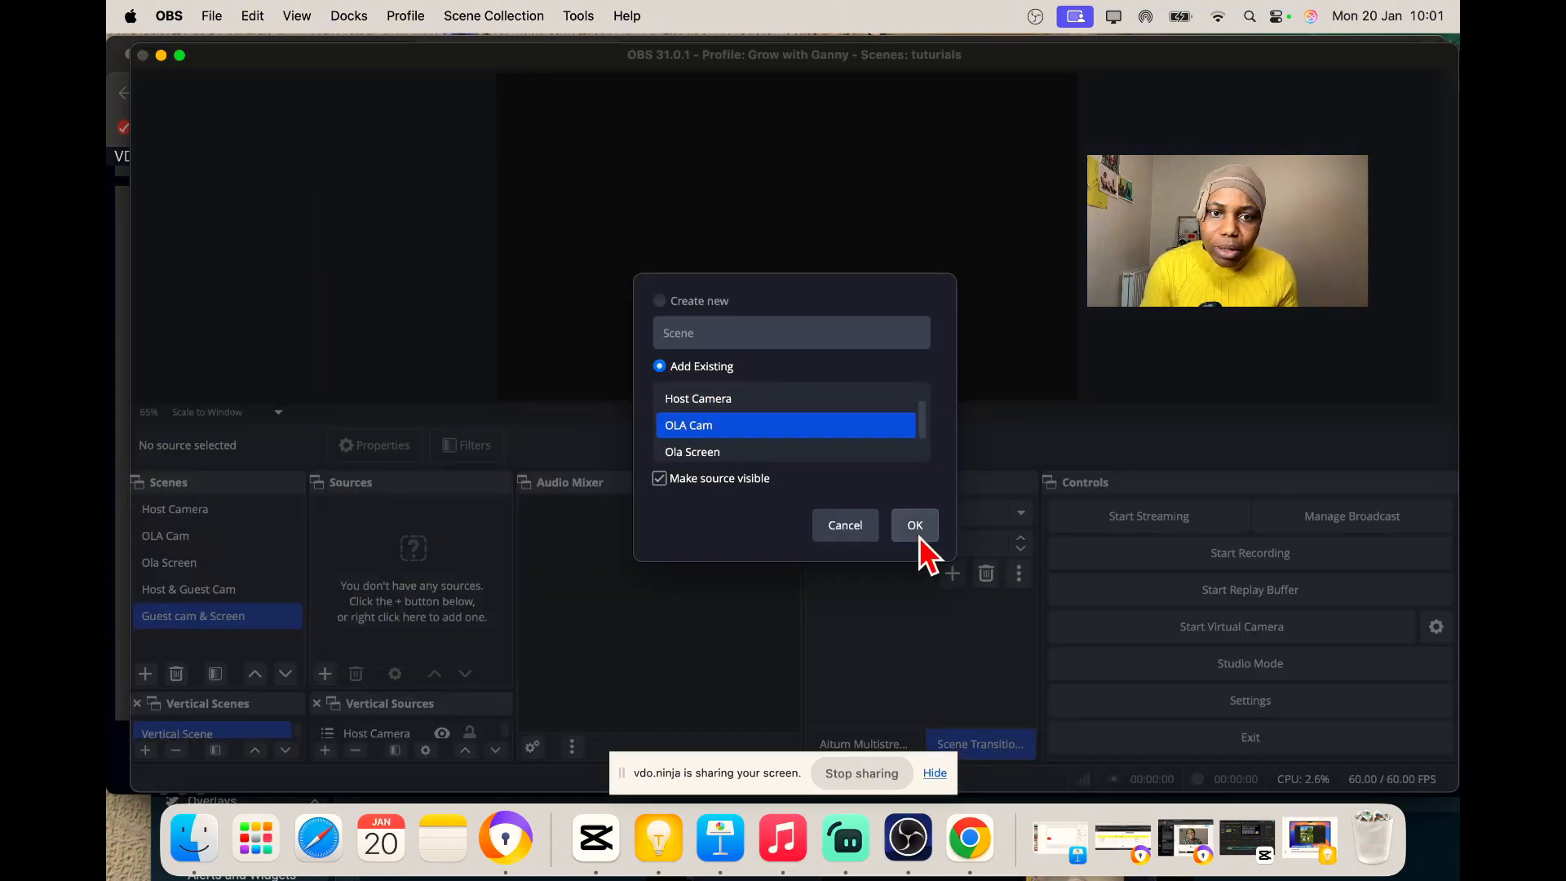
left_click(914, 525)
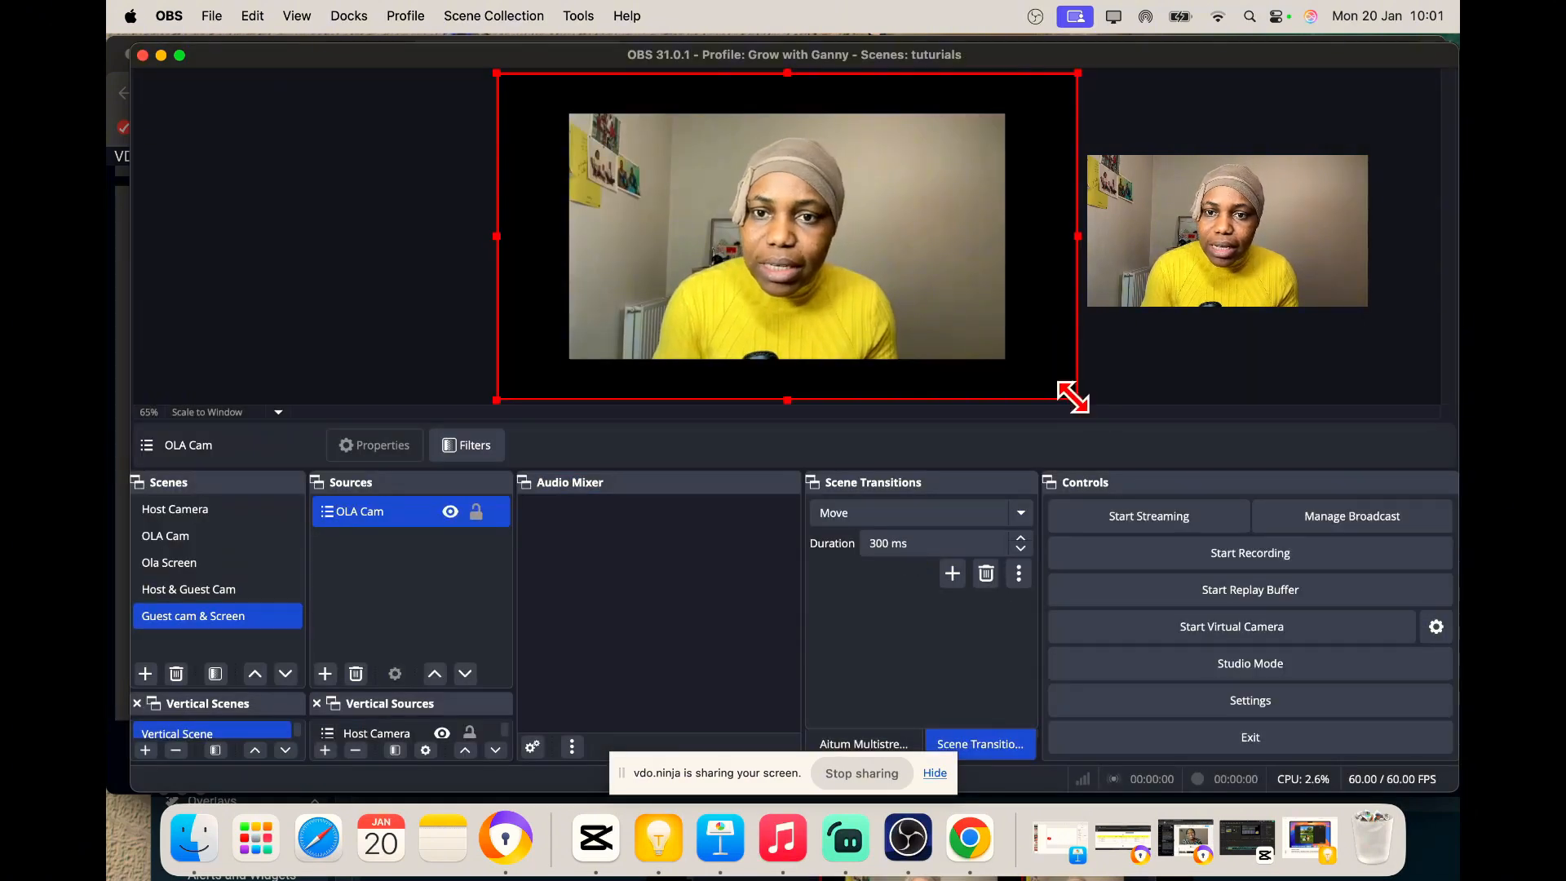
left_click_drag(1077, 398, 621, 245)
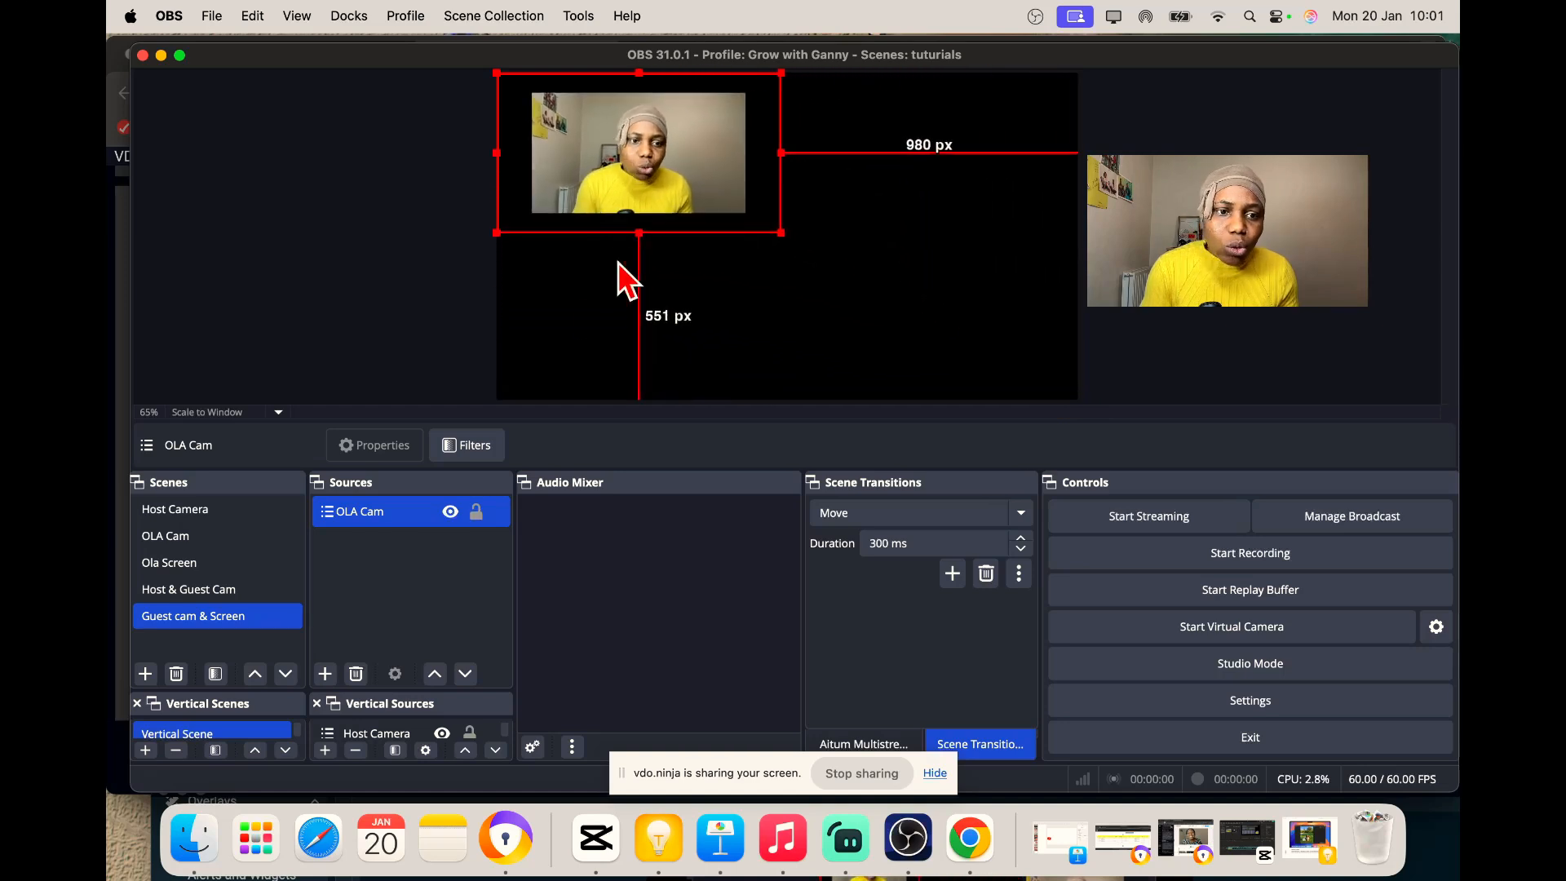
Add the existing guest screenshare scene as a source, shifted slightly up and left on the canvas, and order it beneath the guest camera
left_click(323, 676)
left_click(409, 455)
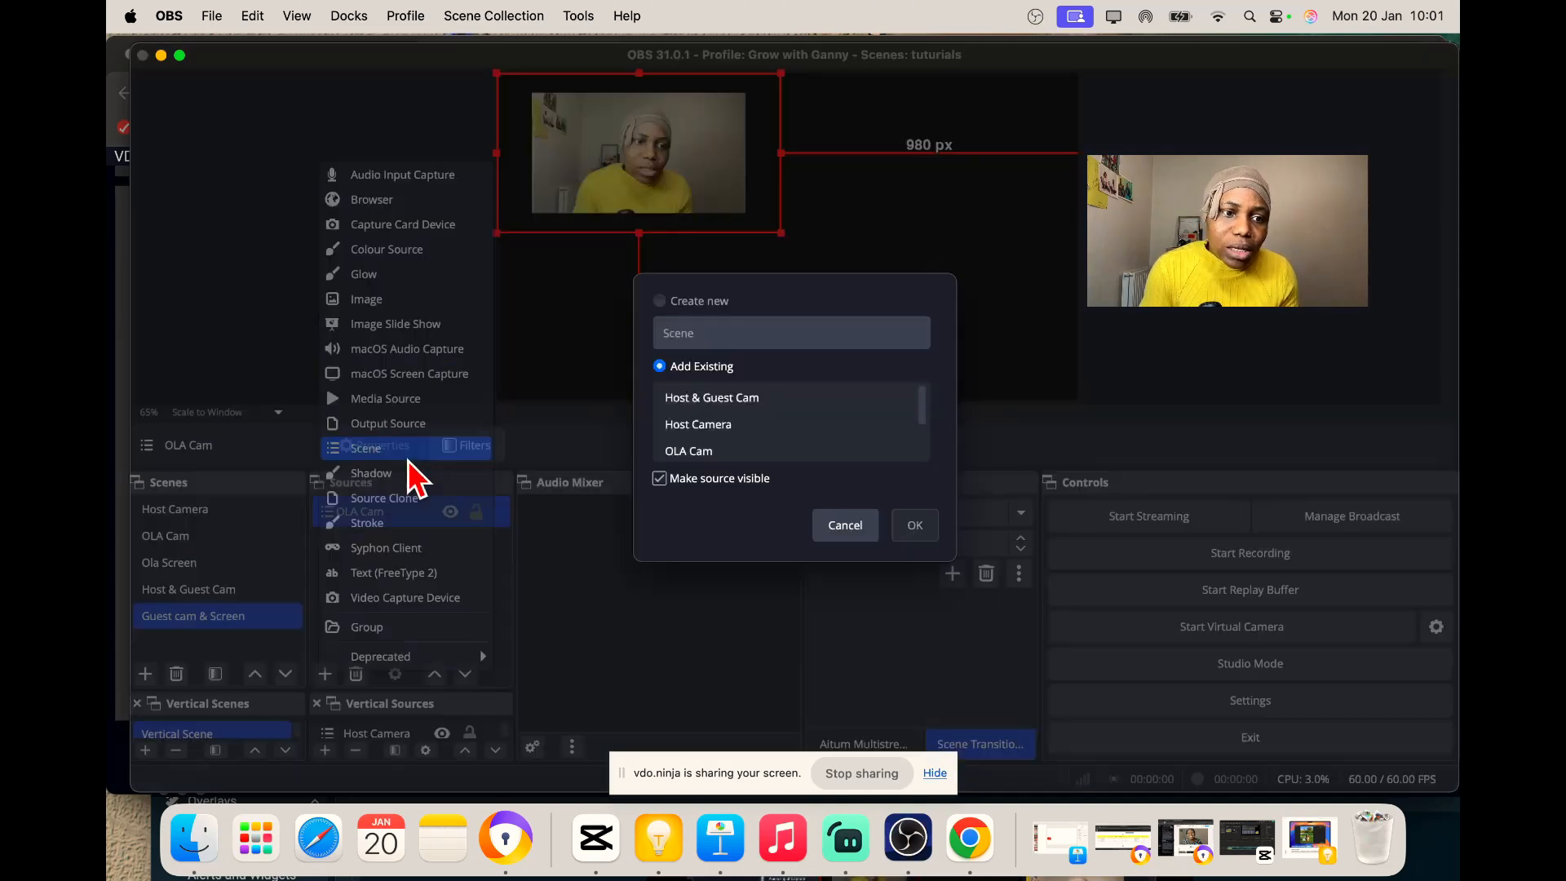
scroll(731, 441, "down", 1)
left_click(731, 440)
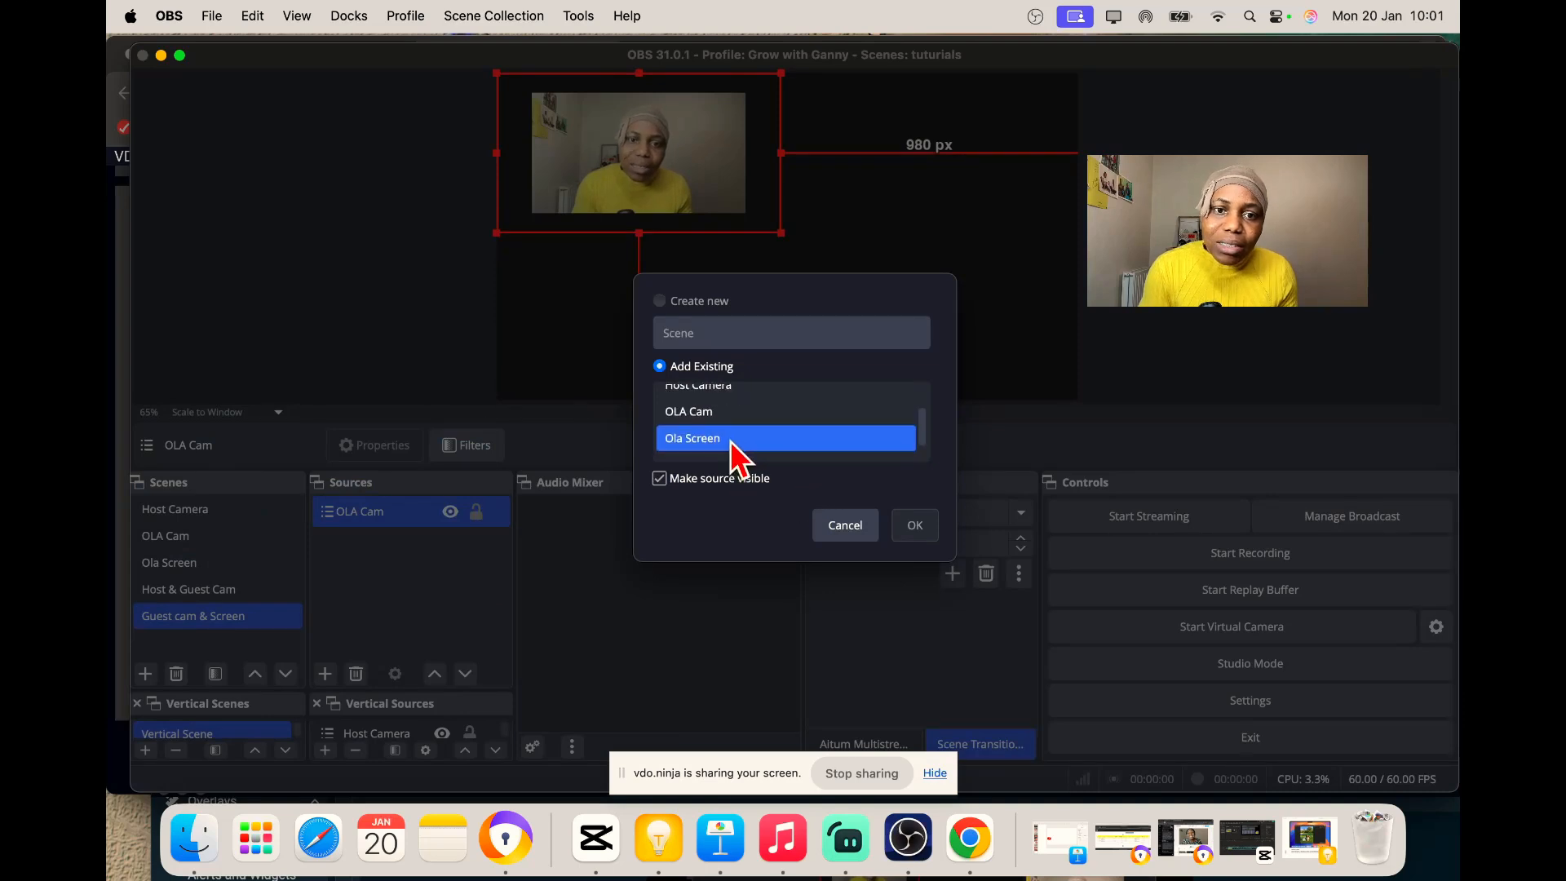
left_click(915, 527)
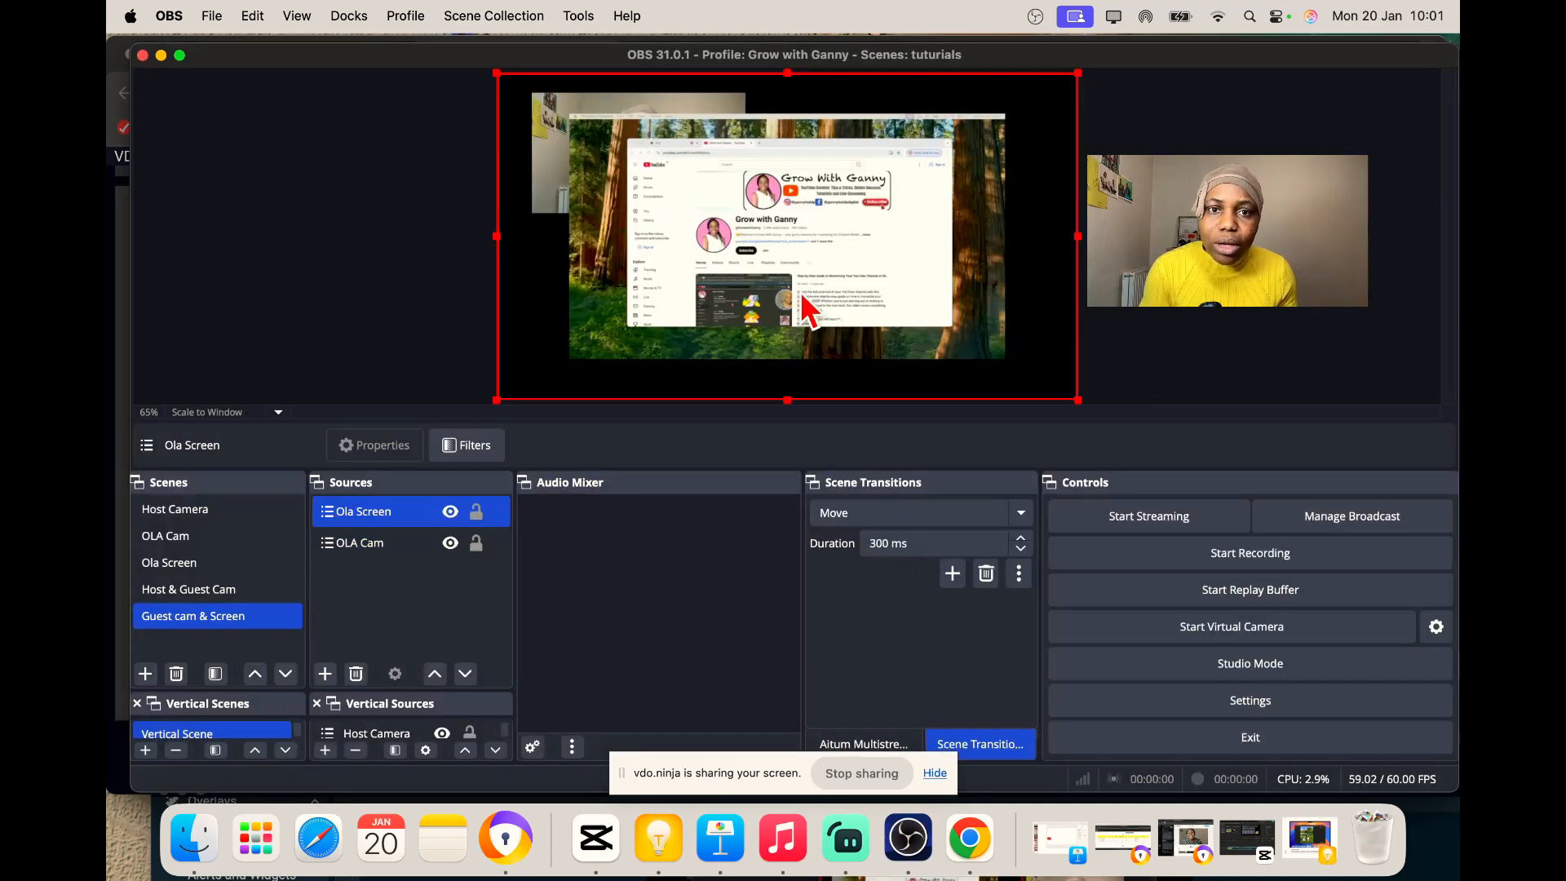
left_click_drag(796, 286, 776, 259)
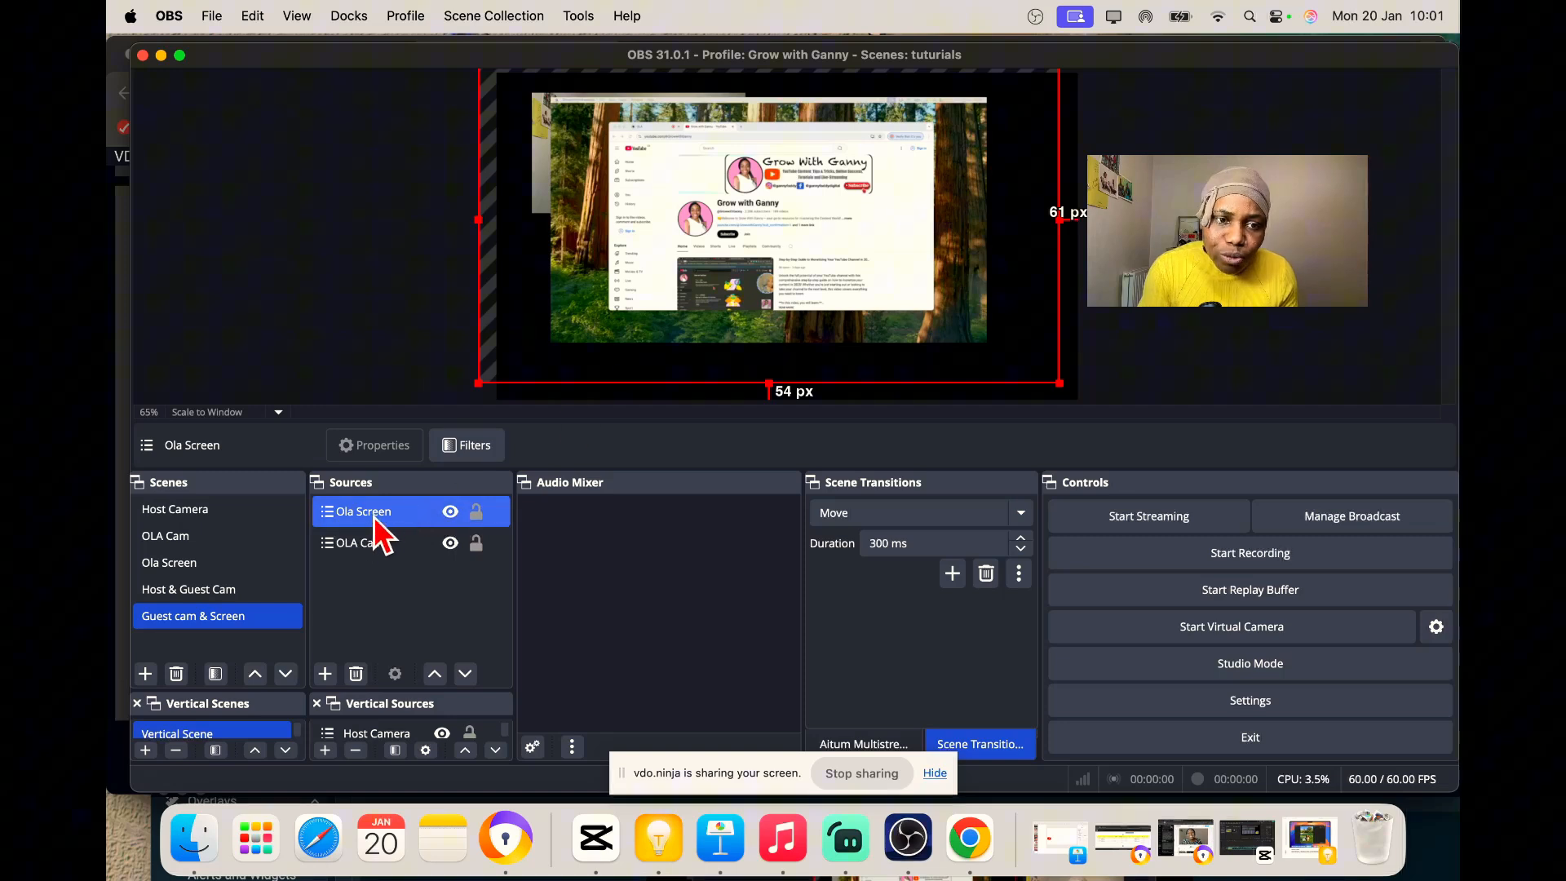
left_click_drag(383, 515, 374, 565)
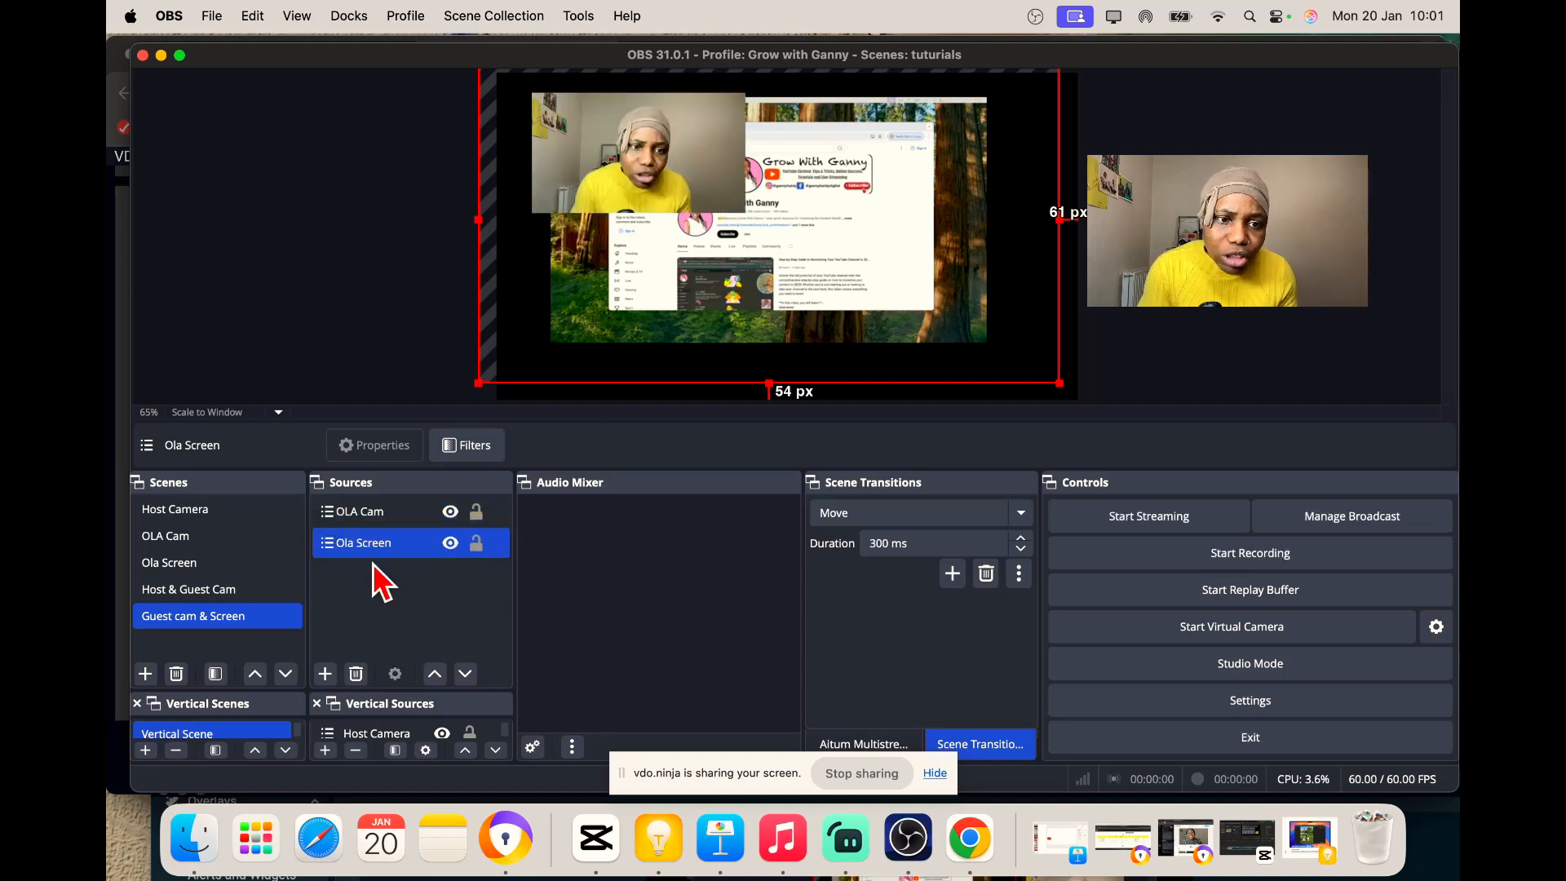
mouse_move(650, 168)
left_mouse_down()
mouse_move(647, 256)
mouse_move(650, 147)
mouse_move(646, 174)
left_mouse_up()
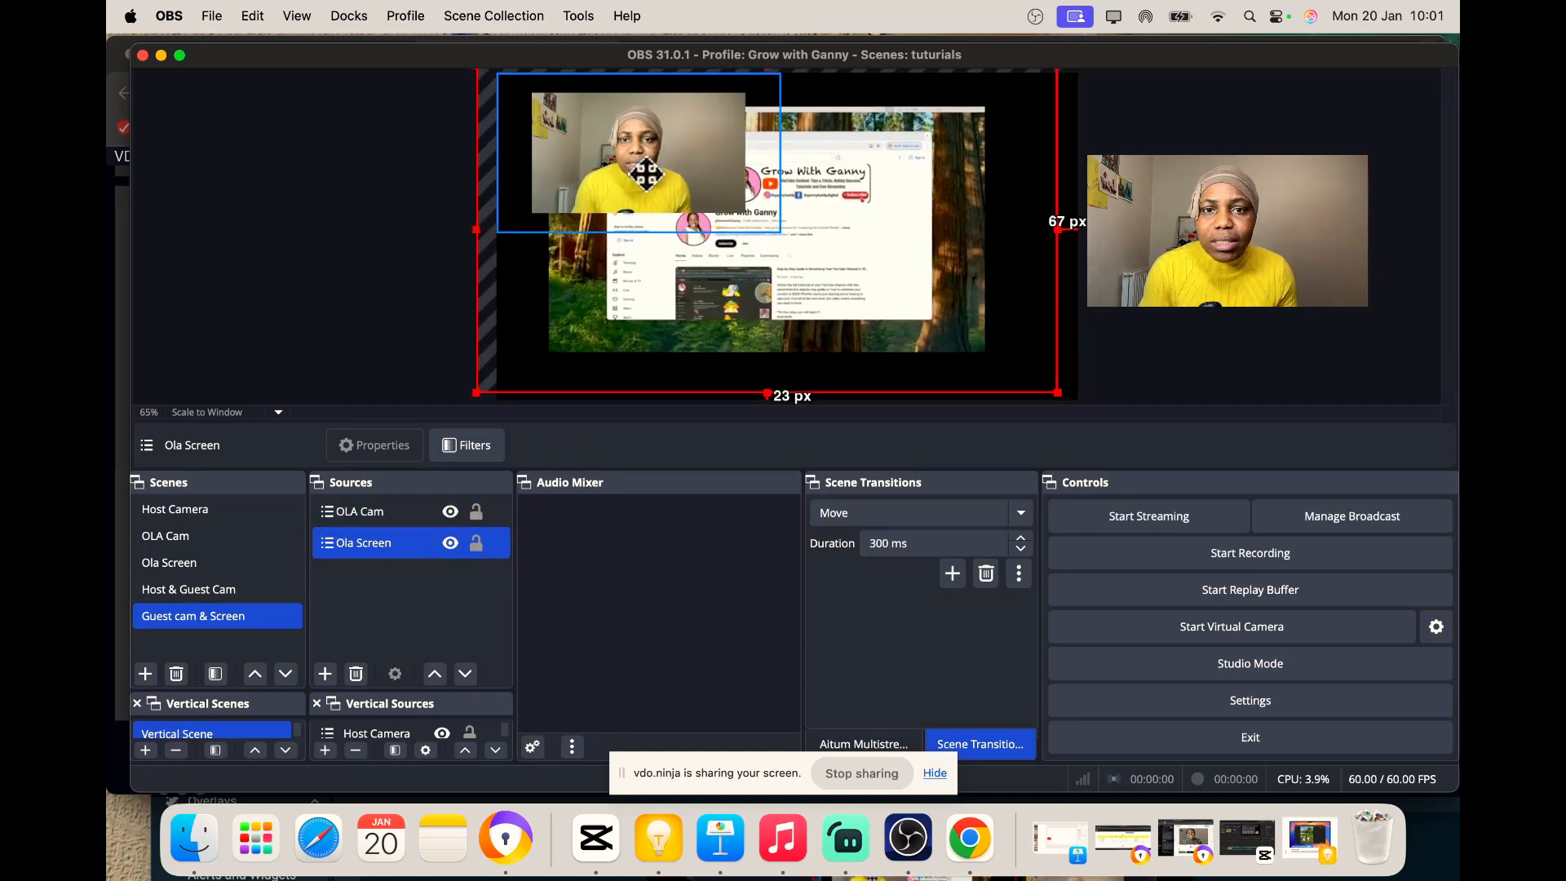
Shrink the guest camera to about a third of the canvas width and place it over the screenshare's lower-right corner
left_click(356, 510)
left_click_drag(774, 241, 681, 186)
left_click_drag(579, 119, 928, 315)
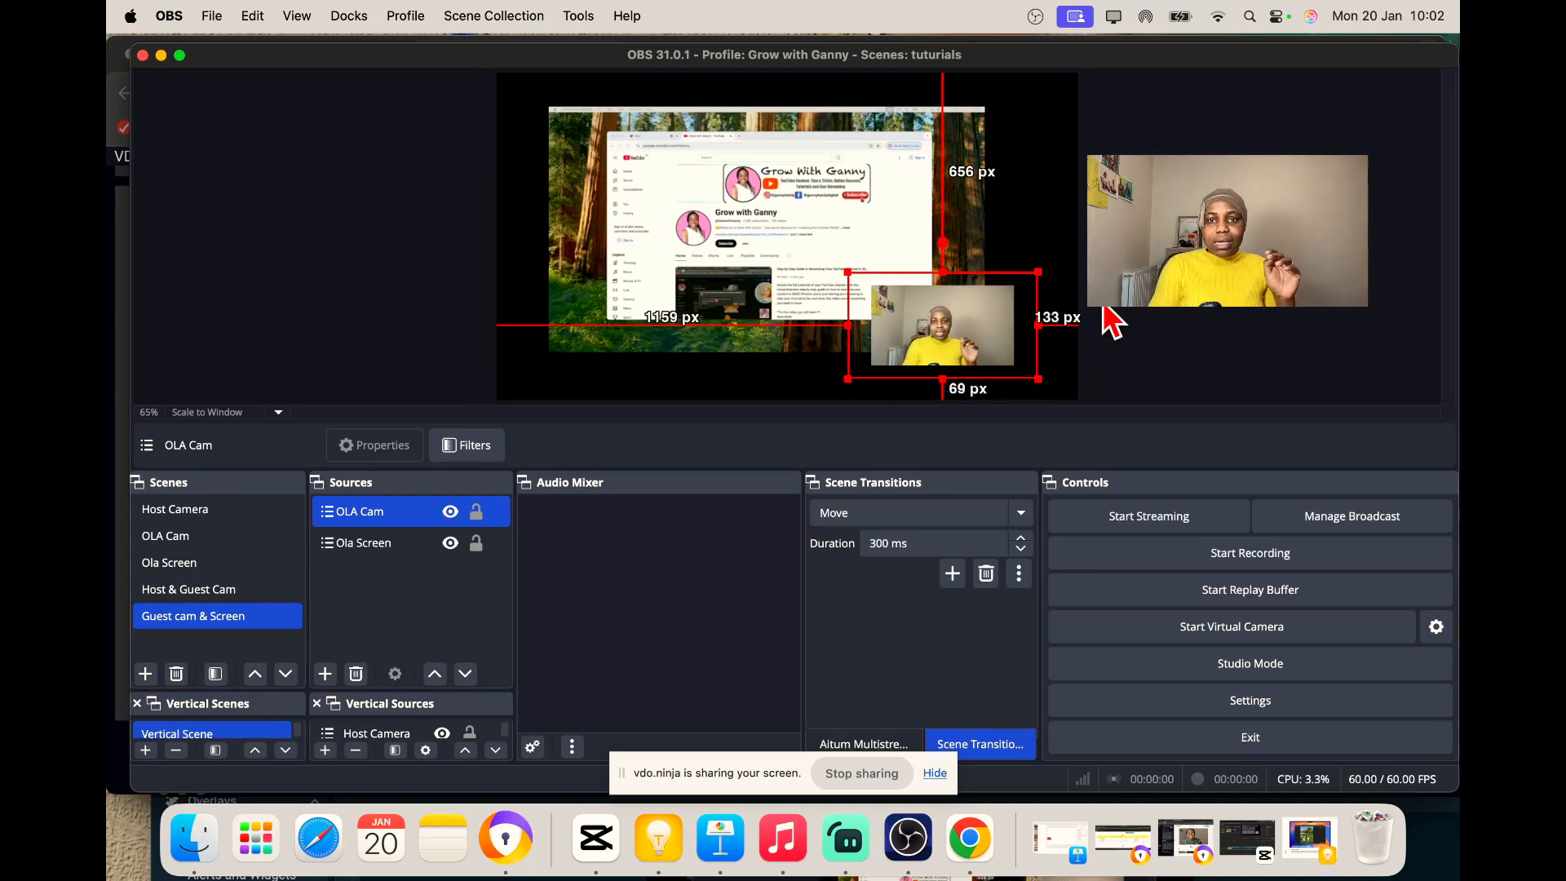
left_click(1189, 308)
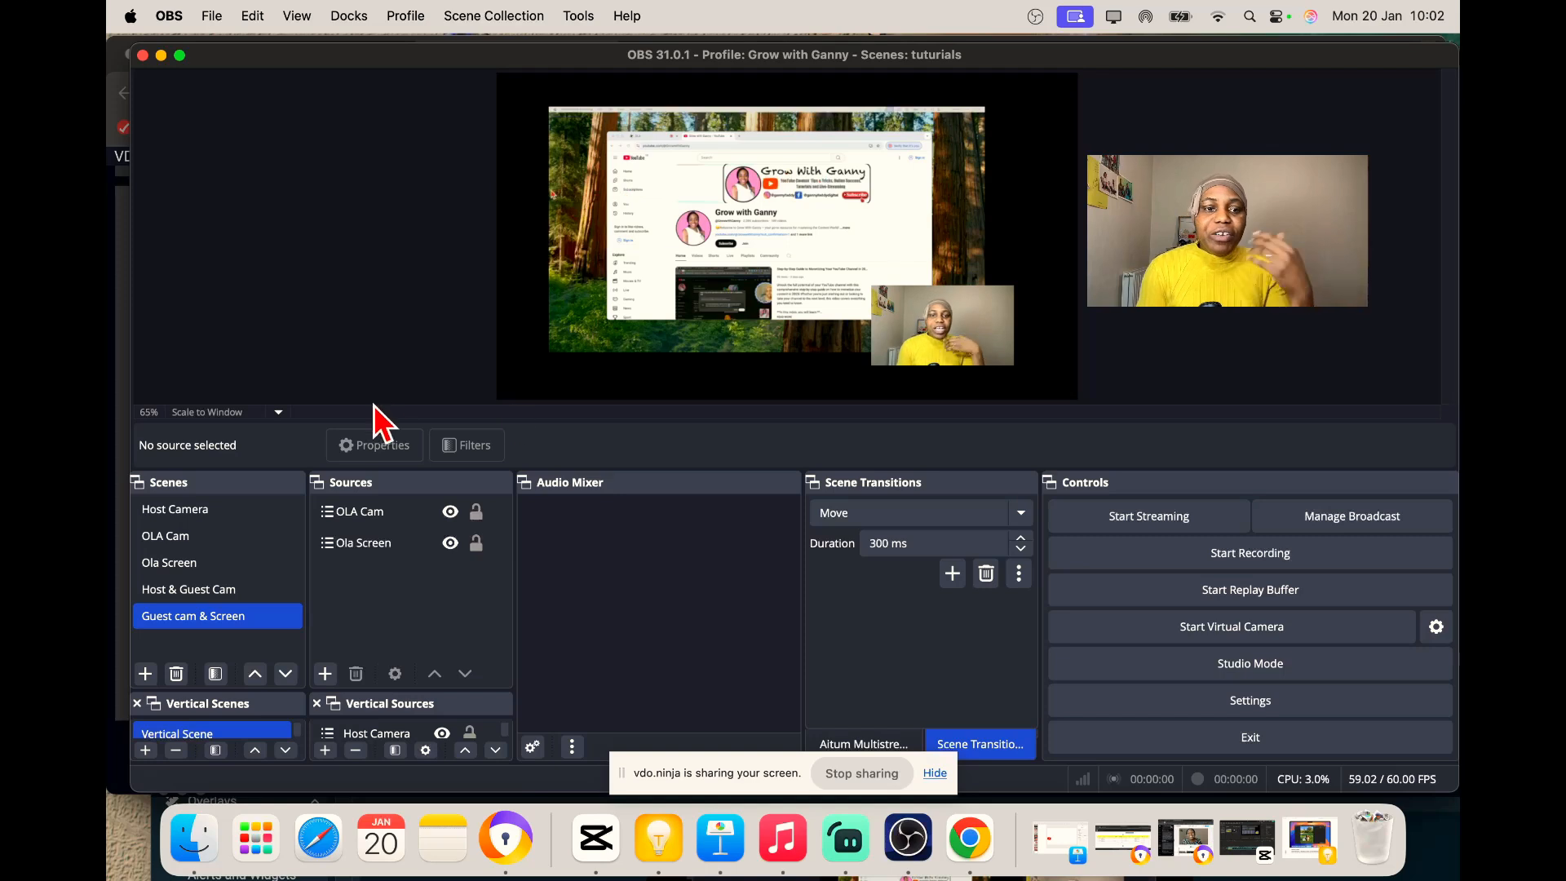
Review the Host & Guest Cam, guest screenshare, guest camera and Host Camera scenes in the preview
left_click(226, 590)
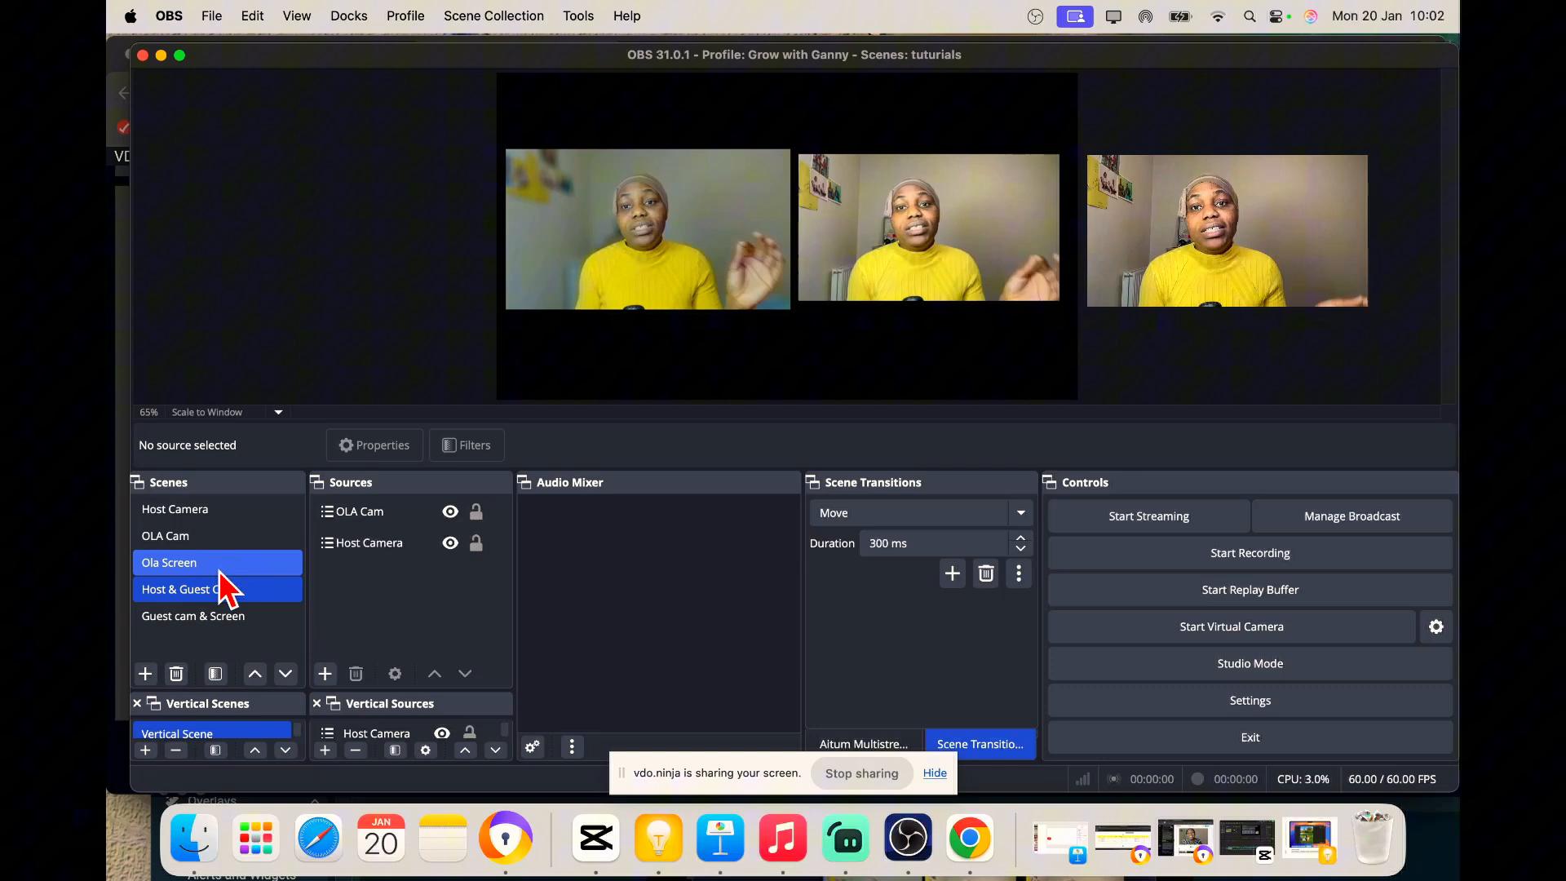
left_click(219, 570)
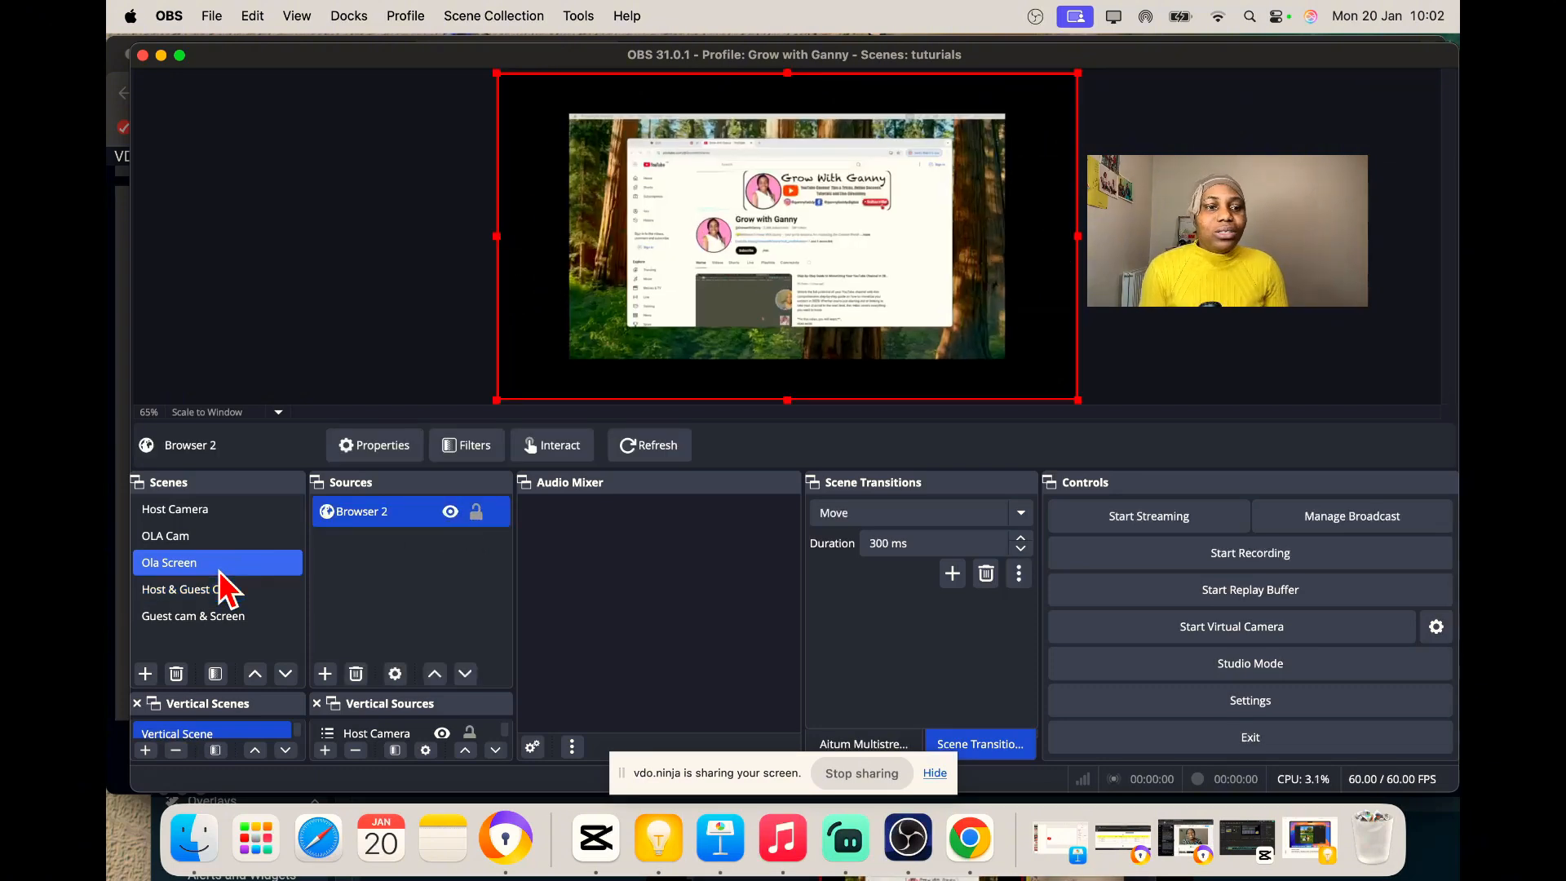
left_click(212, 542)
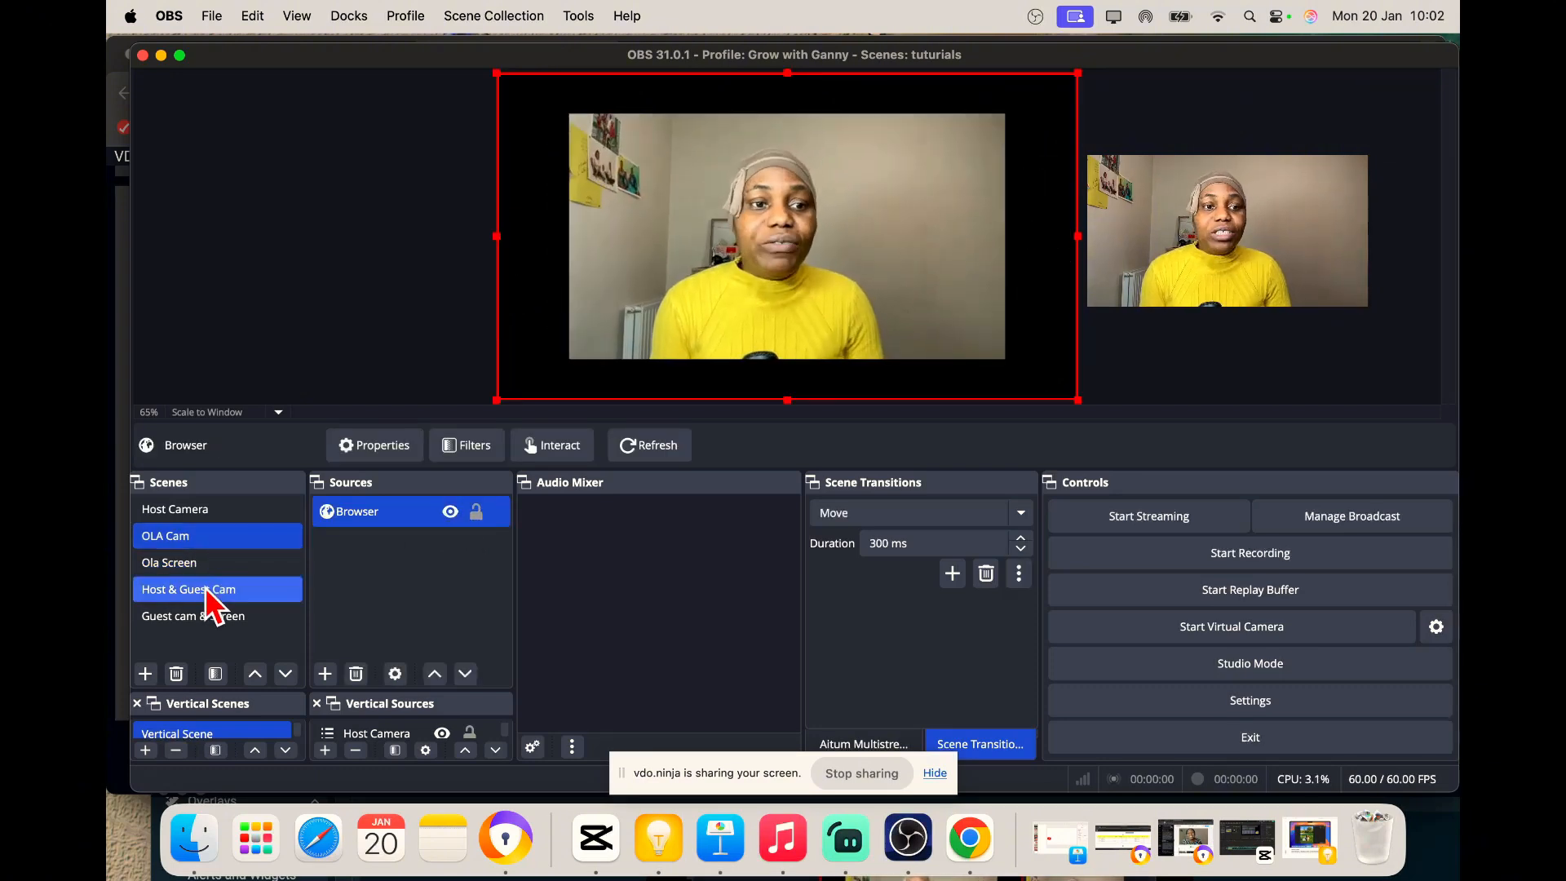
left_click(218, 565)
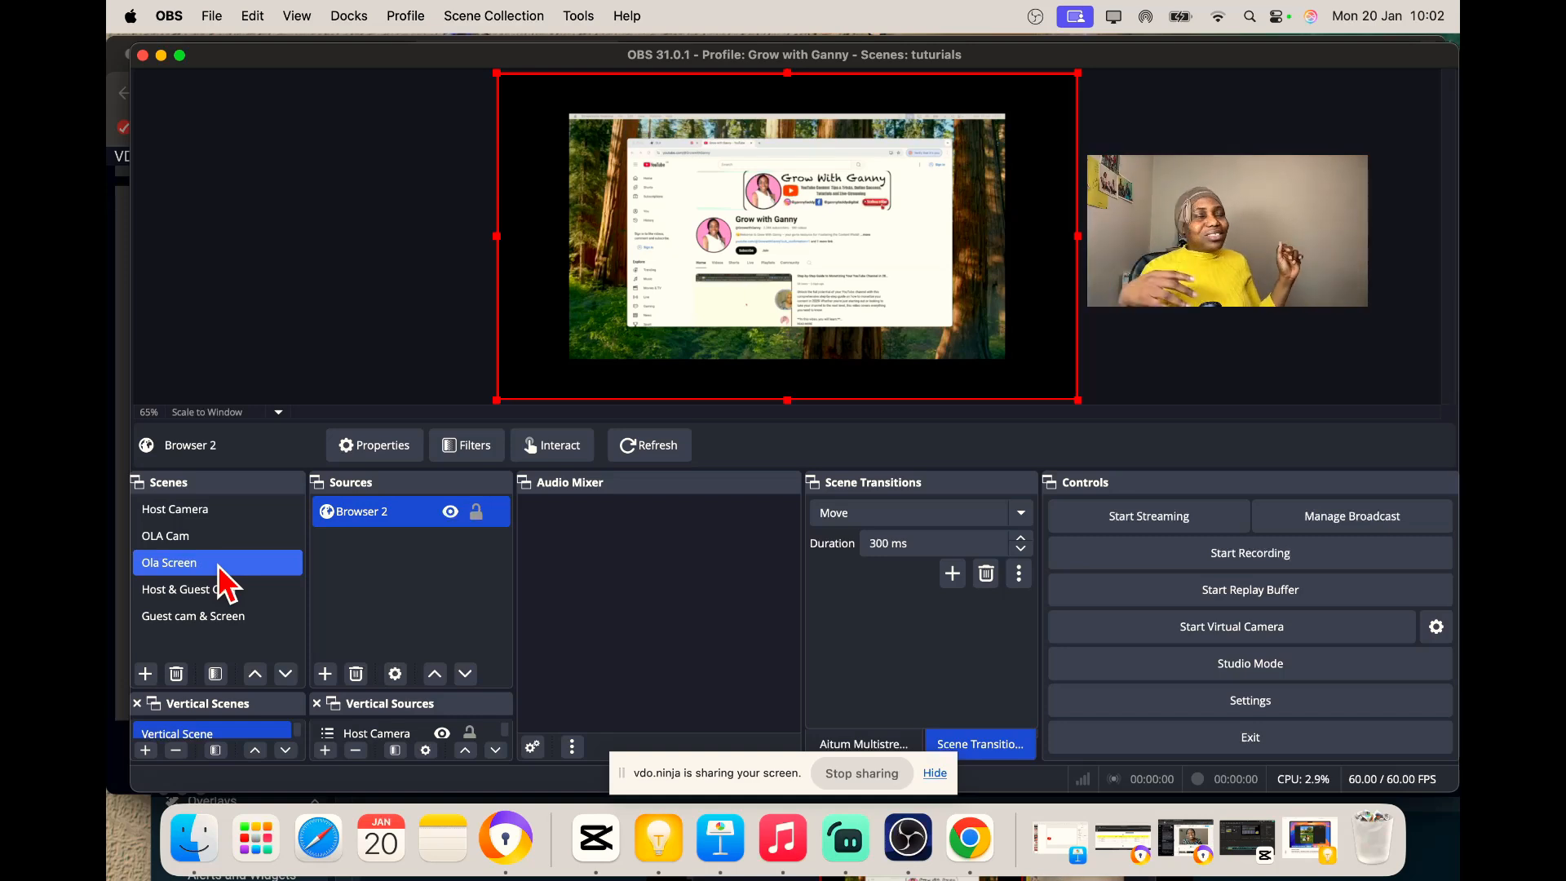
left_click(218, 513)
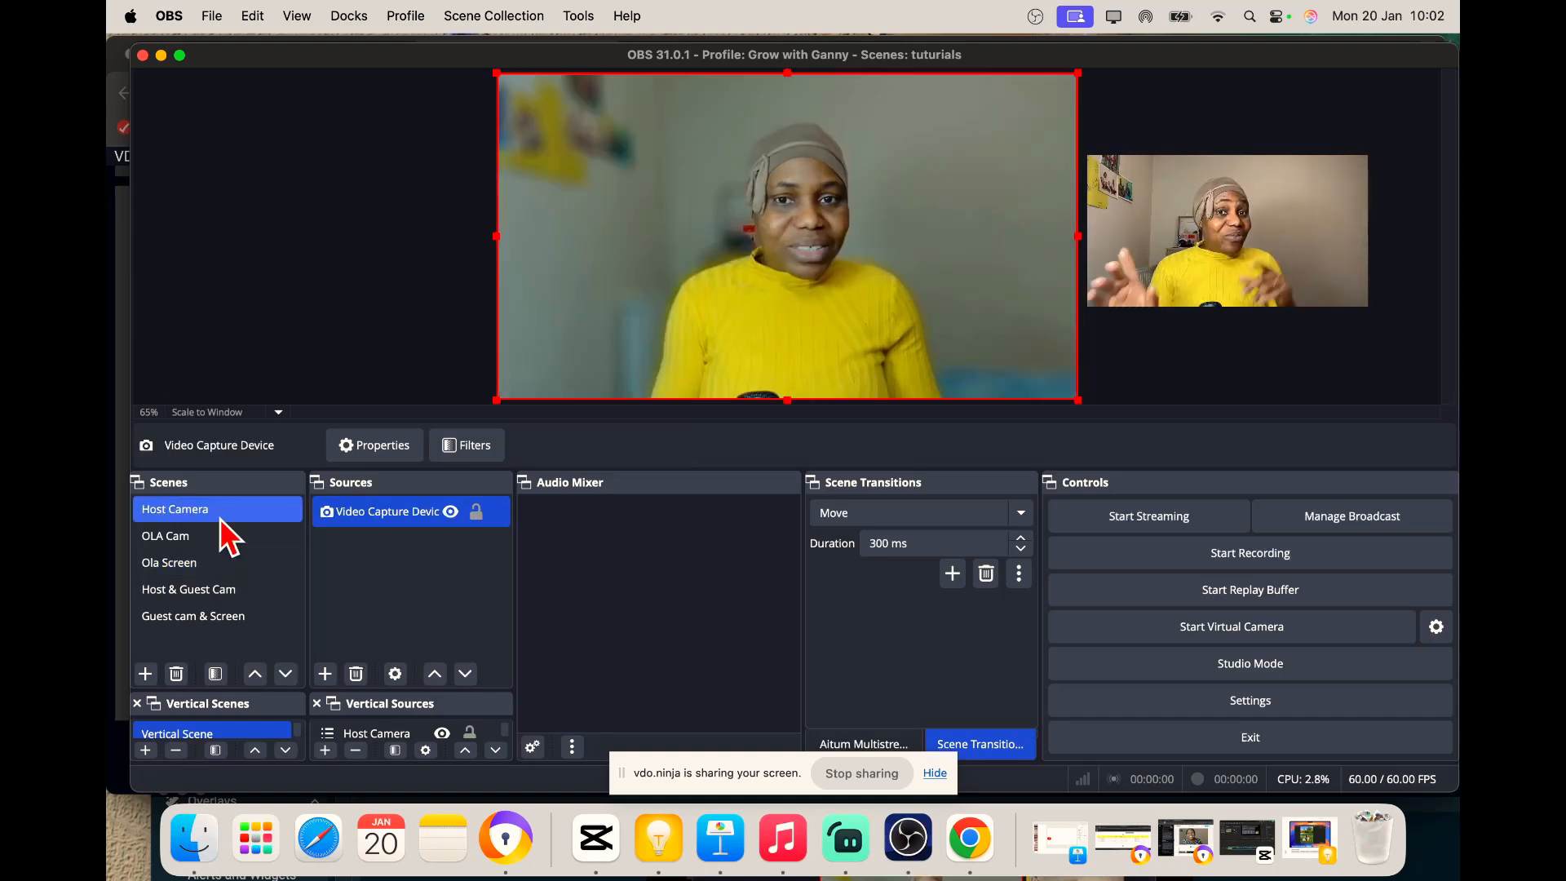